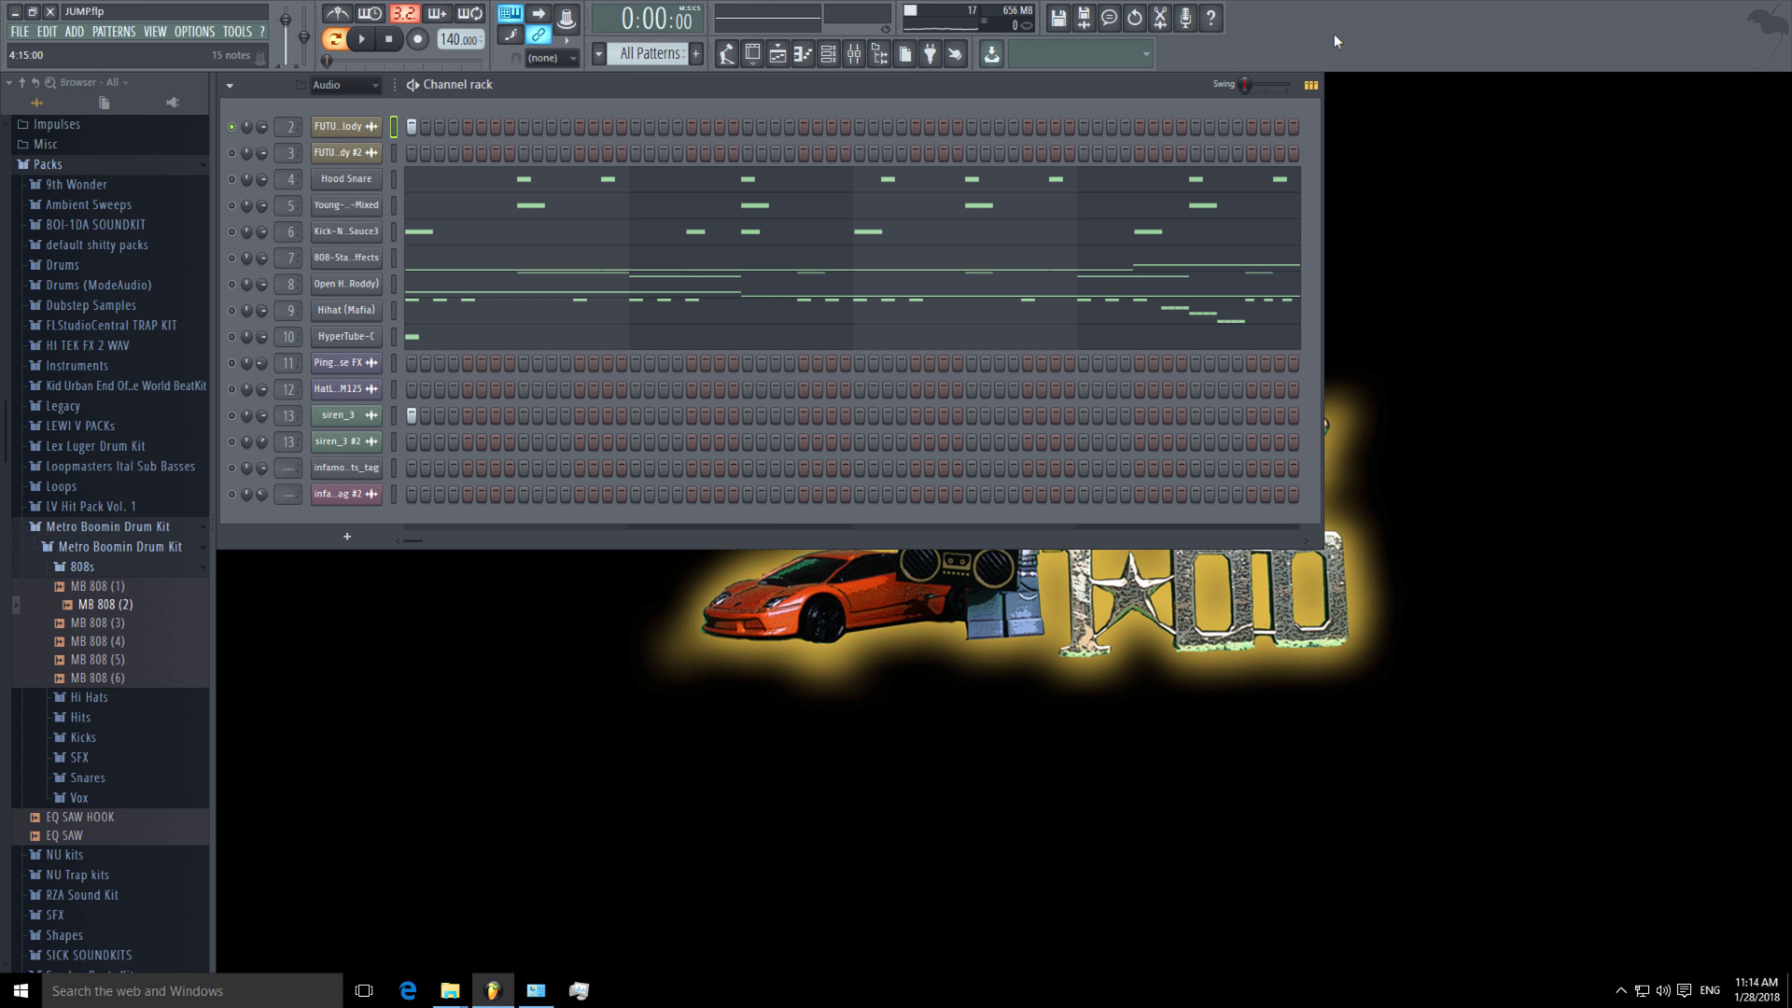
Open the FUTURE melody channel's sample settings, audition its waveform, and close them.
{"action": "left_click", "coordinate": [347, 127]}
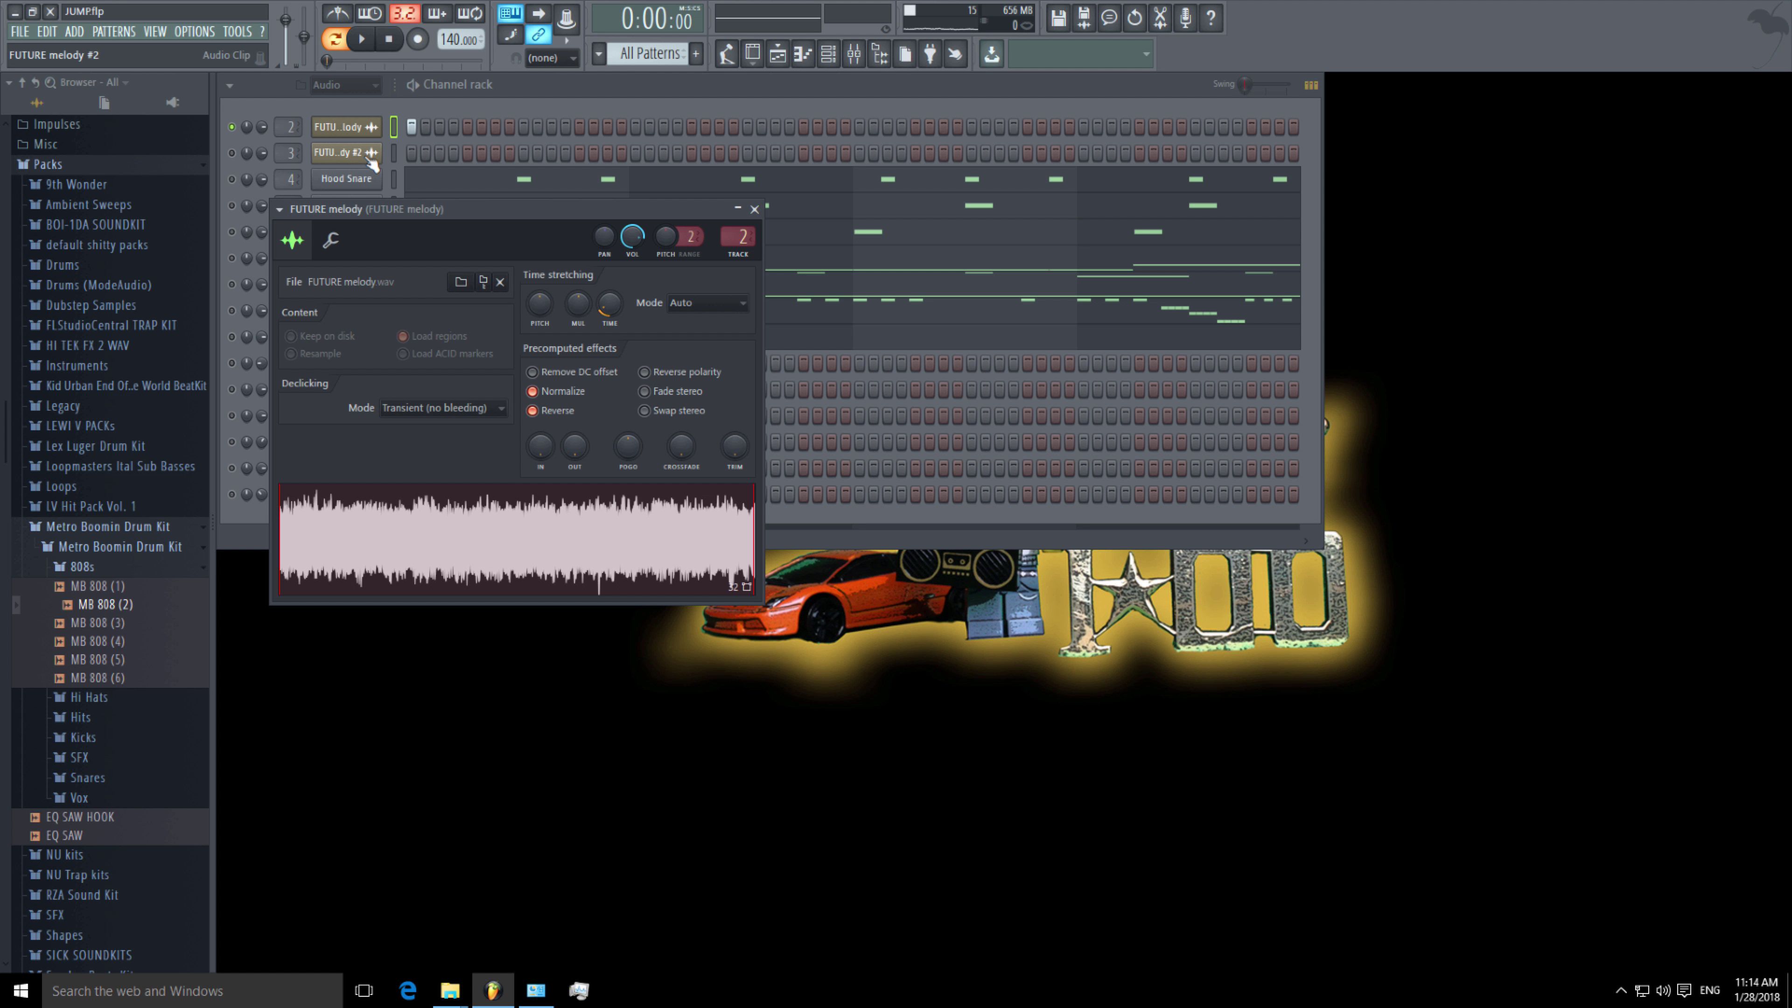
{"action": "left_click", "coordinate": [452, 543]}
{"action": "left_click", "coordinate": [394, 44]}
{"action": "left_click", "coordinate": [754, 209]}
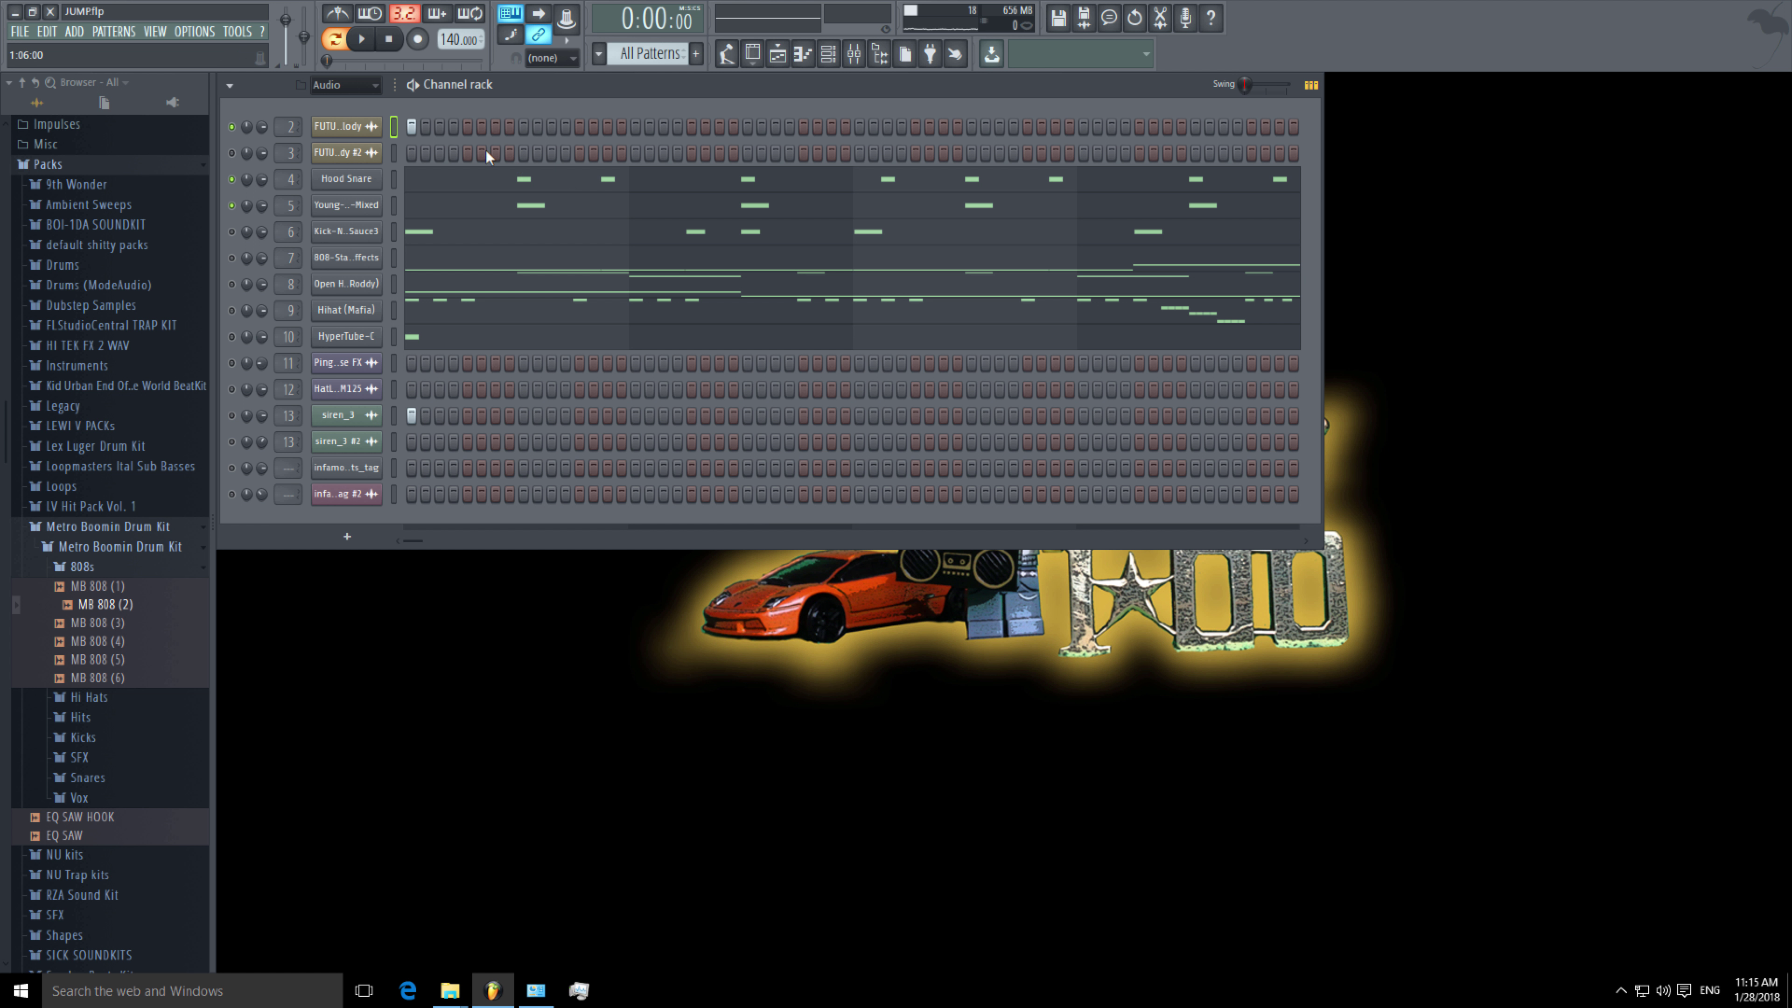
Check the sample settings of the Hood Snare and Young-Mixed channels, closing each one after viewing.
{"action": "left_click", "coordinate": [346, 180]}
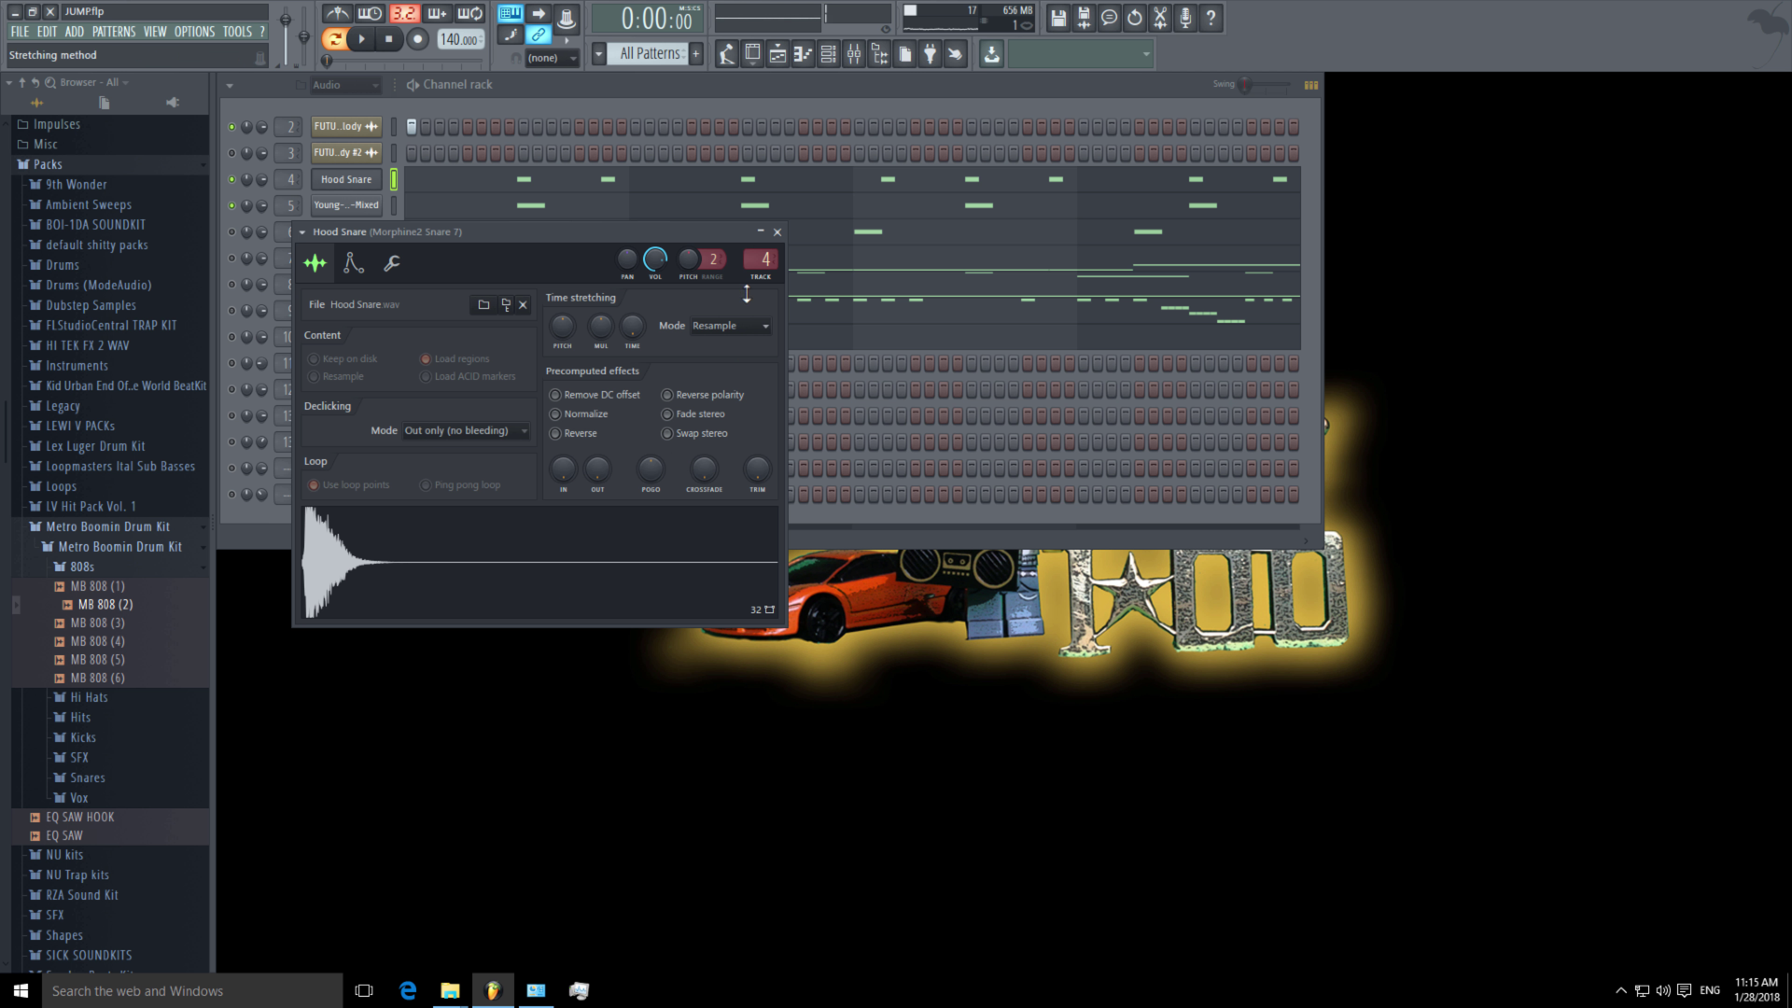
{"action": "left_click", "coordinate": [777, 231]}
{"action": "left_click", "coordinate": [346, 204]}
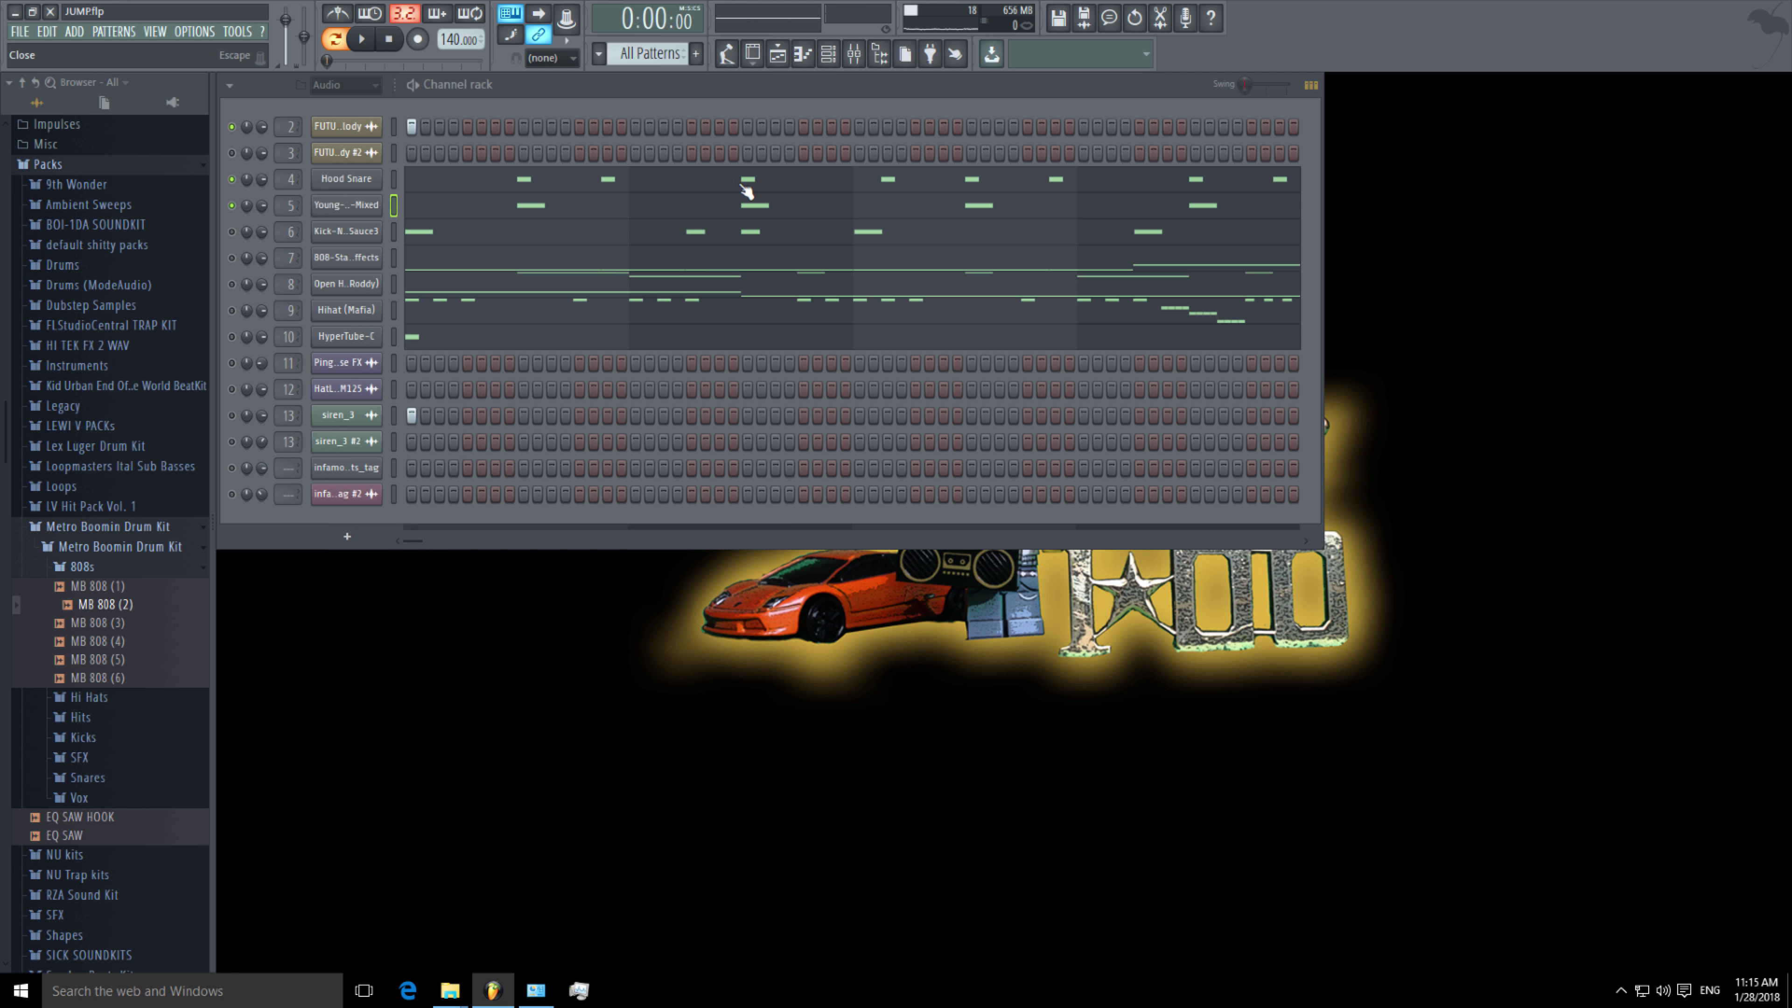
{"action": "left_click", "coordinate": [731, 187]}
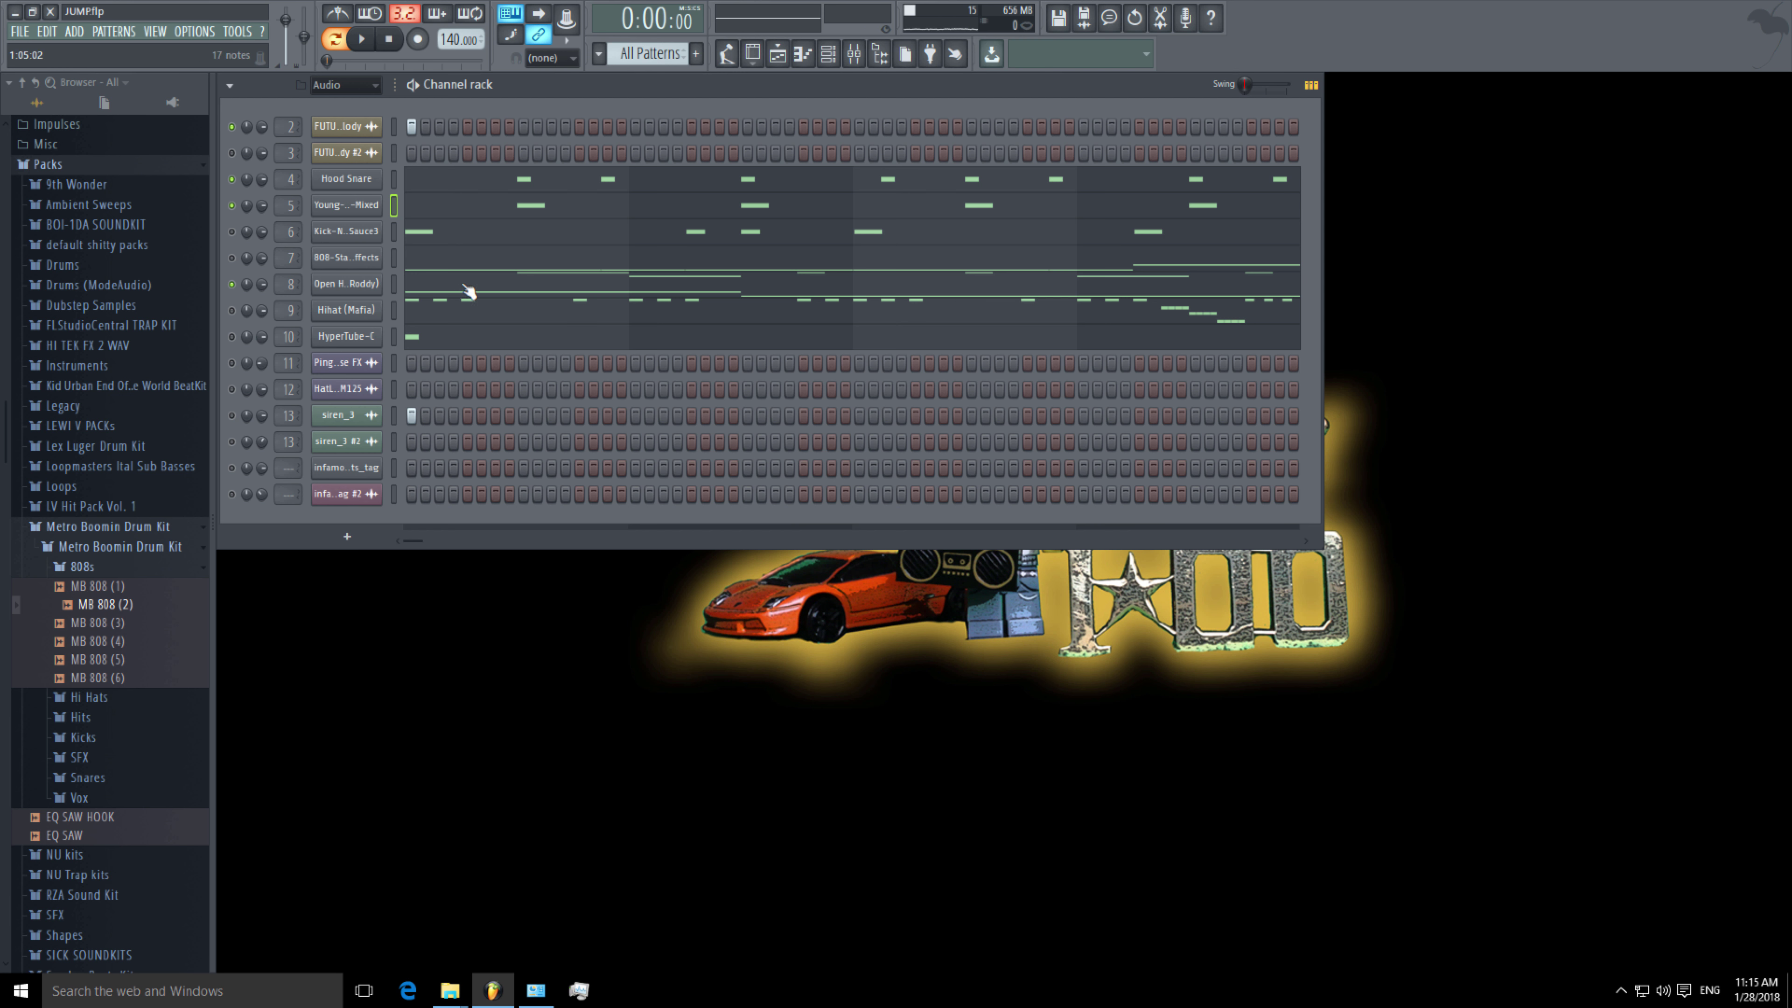
Play the pattern while examining the Open Hat notes in the piano roll, then stop playback and return to the channel rack.
{"action": "left_click", "coordinate": [533, 291]}
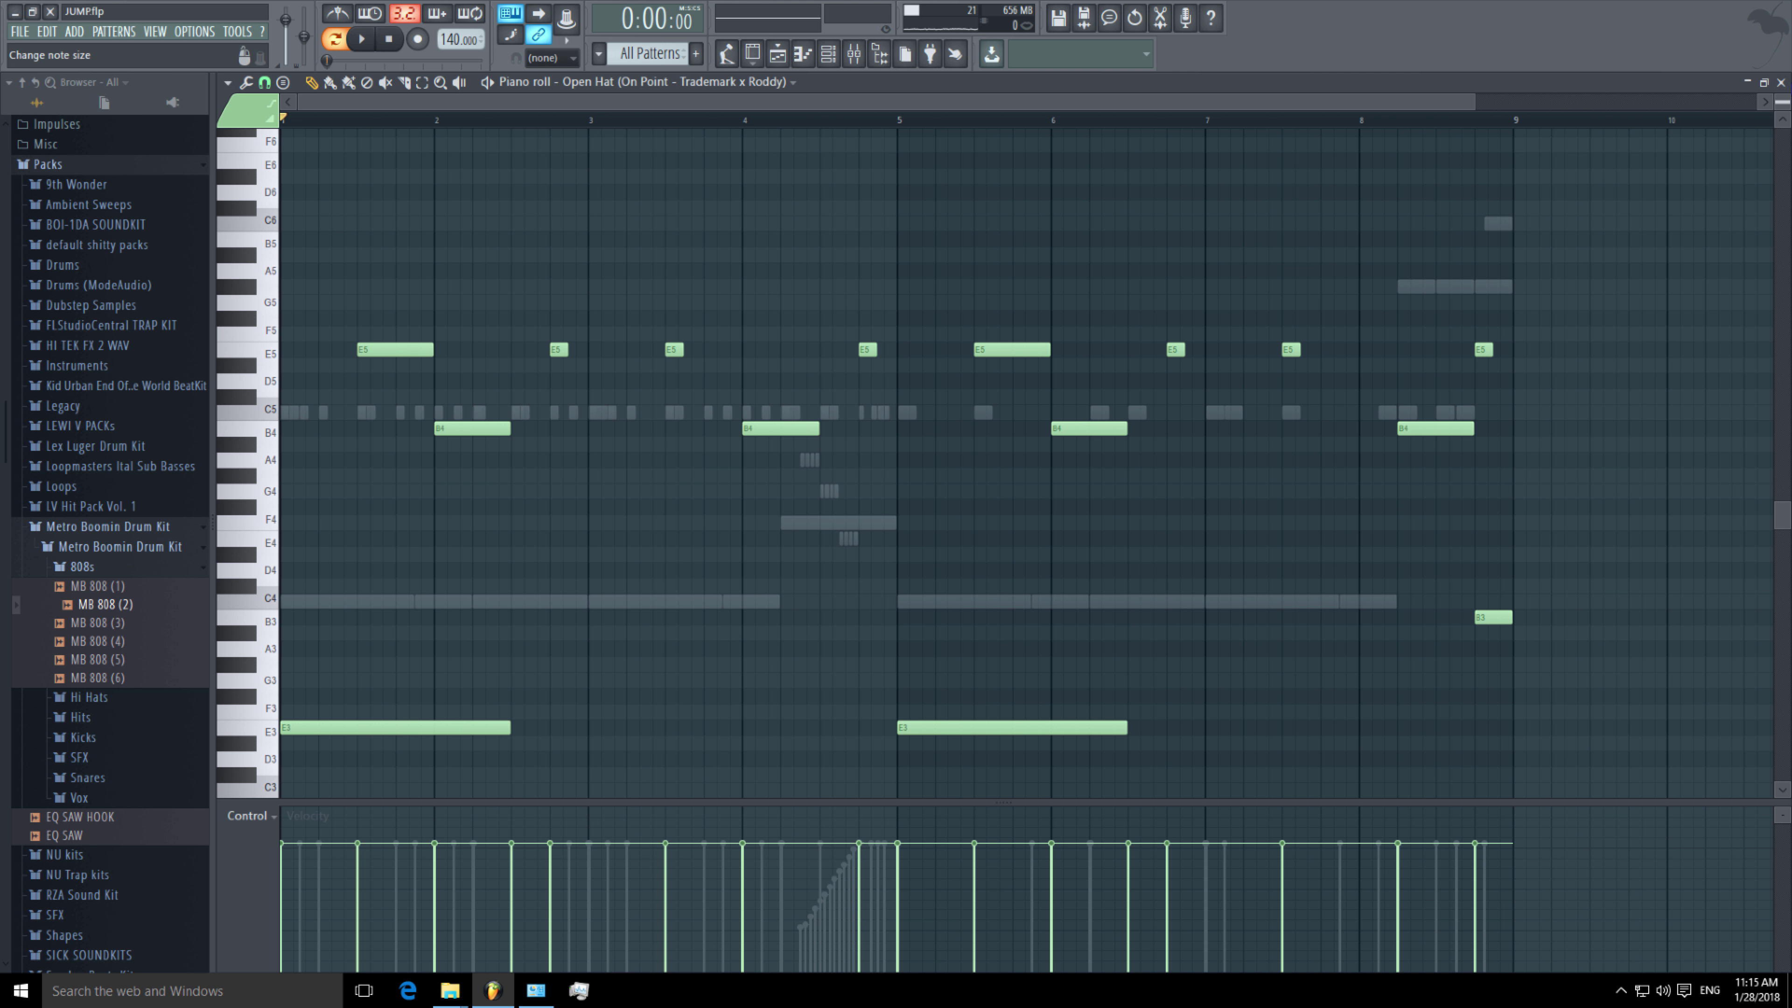
{"action": "left_click", "coordinate": [1780, 82]}
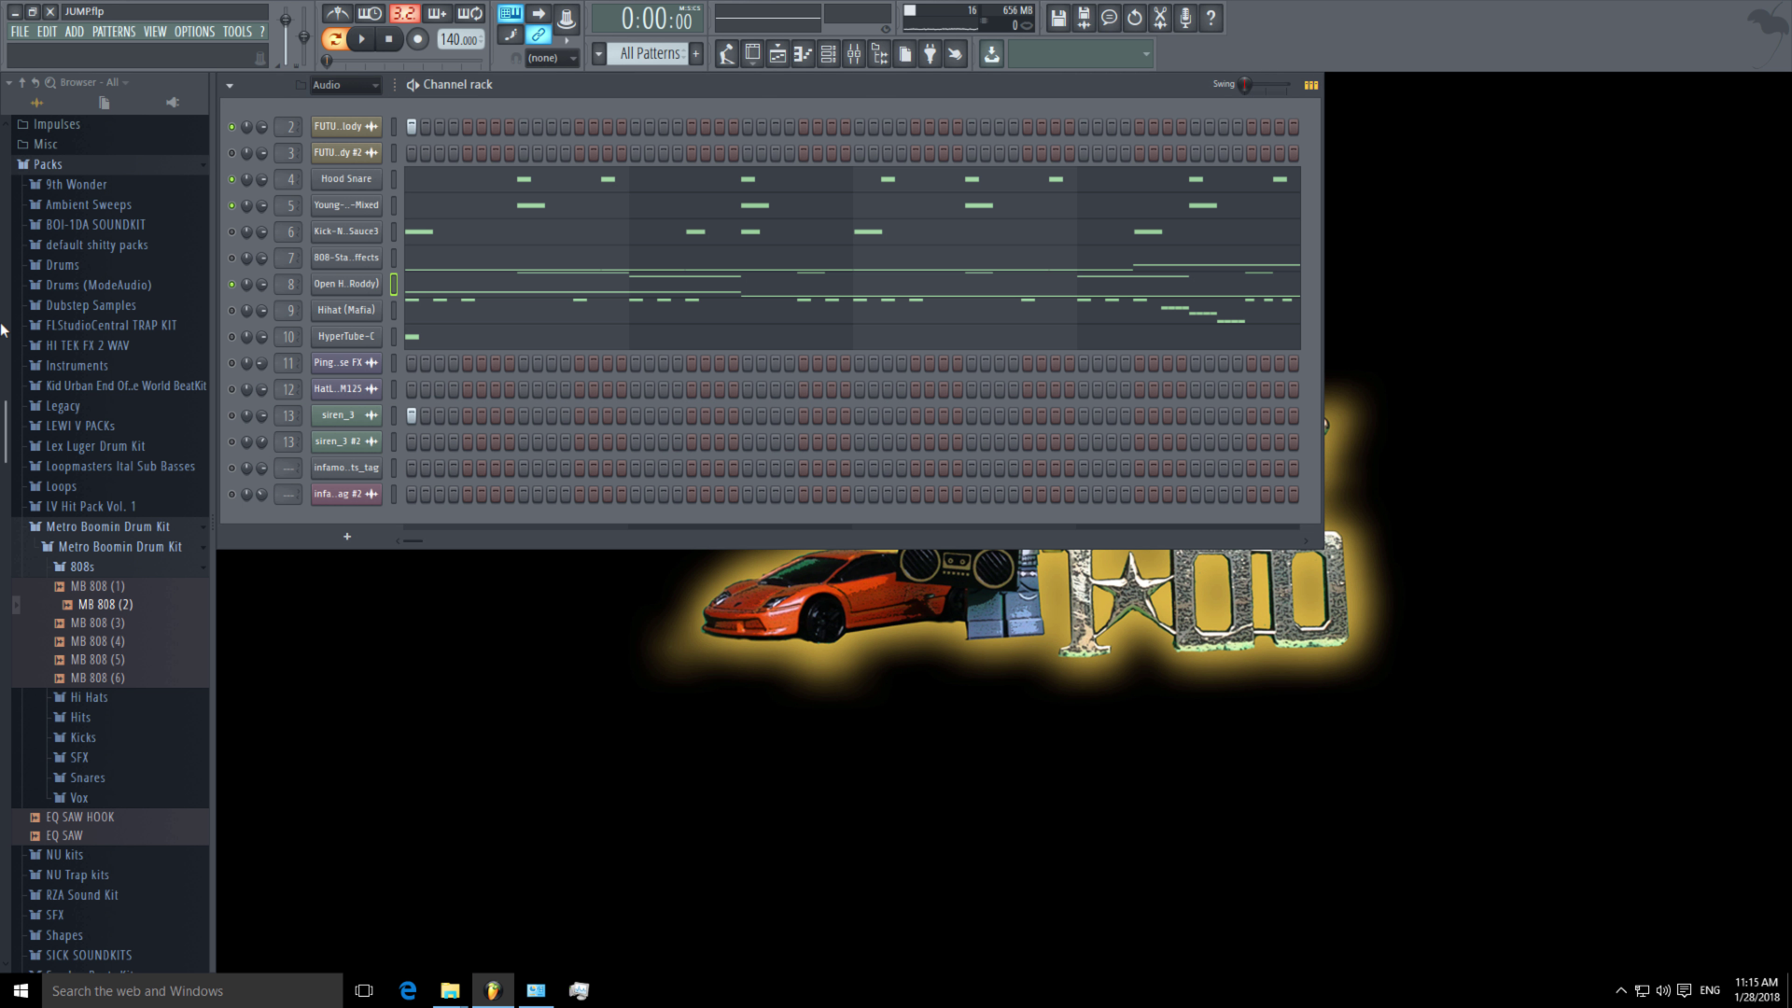
{"action": "right_click", "coordinate": [234, 283]}
{"action": "left_click", "coordinate": [247, 286]}
{"action": "key", "text": "space"}
{"action": "left_click", "coordinate": [506, 289]}
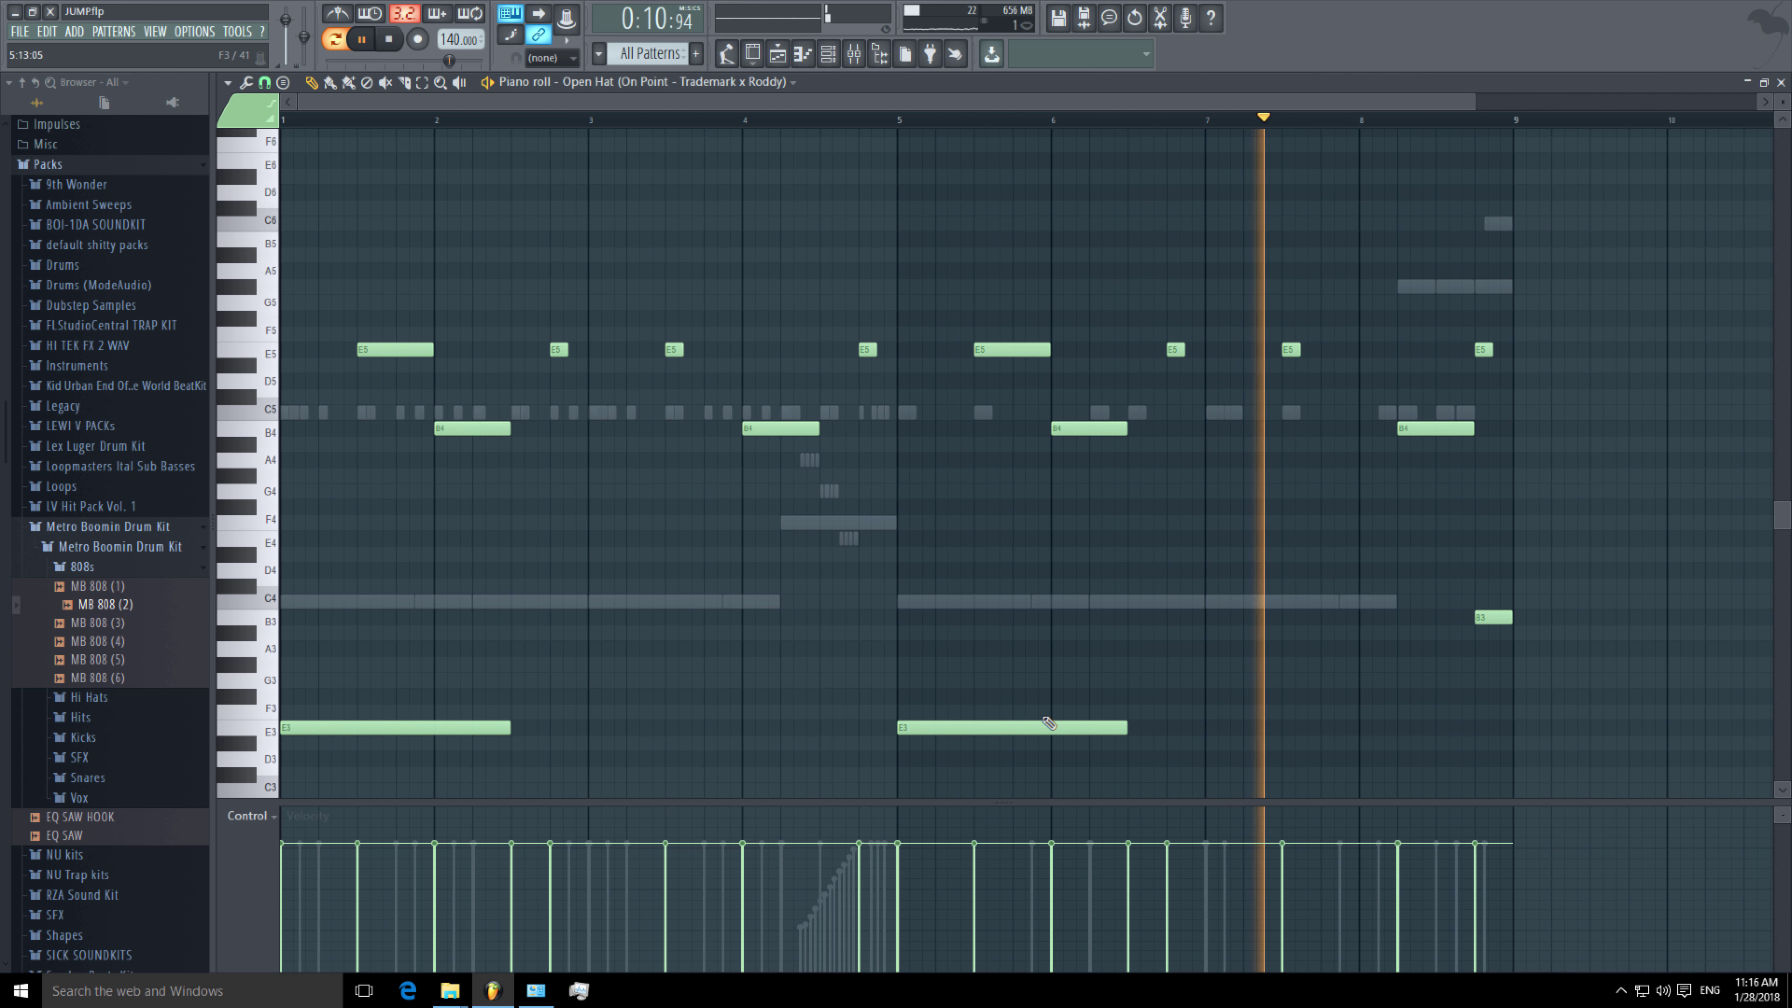
{"action": "key", "text": "space"}
{"action": "left_click", "coordinate": [1782, 81]}
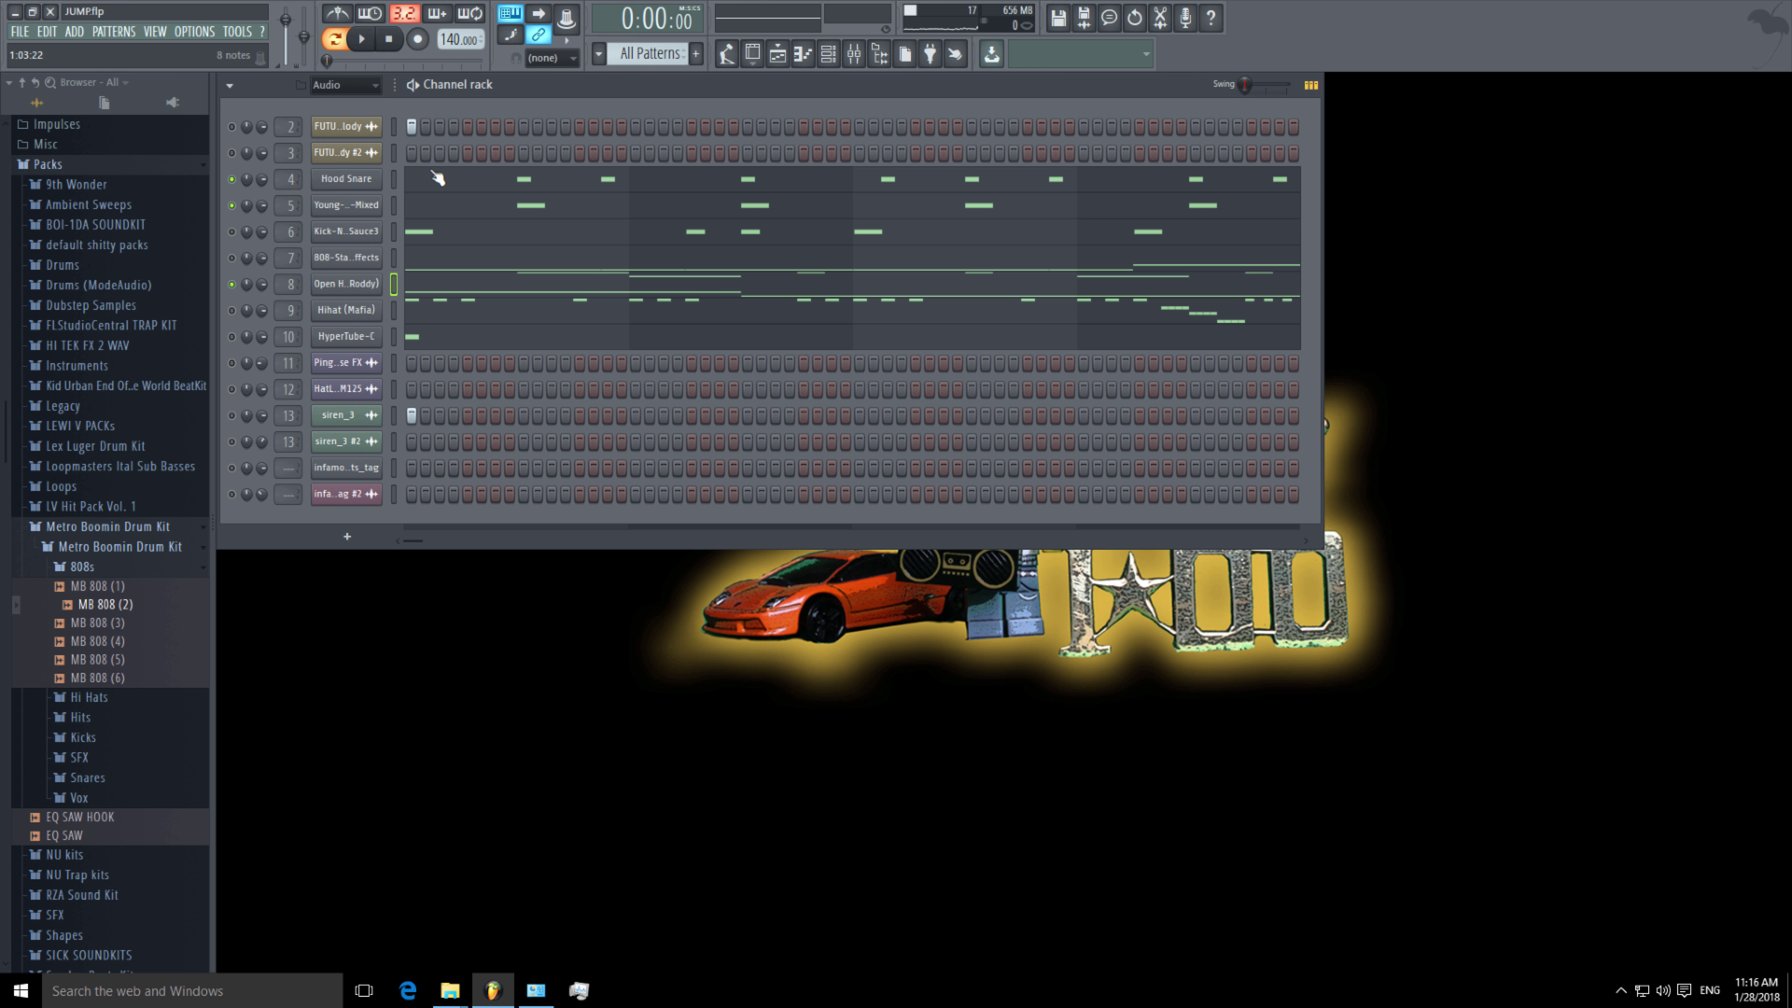
Unmute the Hihat (Mafia) channel and review the siren_3 and HyperTube-C sample settings, auditioning the siren.
{"action": "left_click", "coordinate": [232, 311]}
{"action": "left_click", "coordinate": [373, 416]}
{"action": "left_click", "coordinate": [1120, 519]}
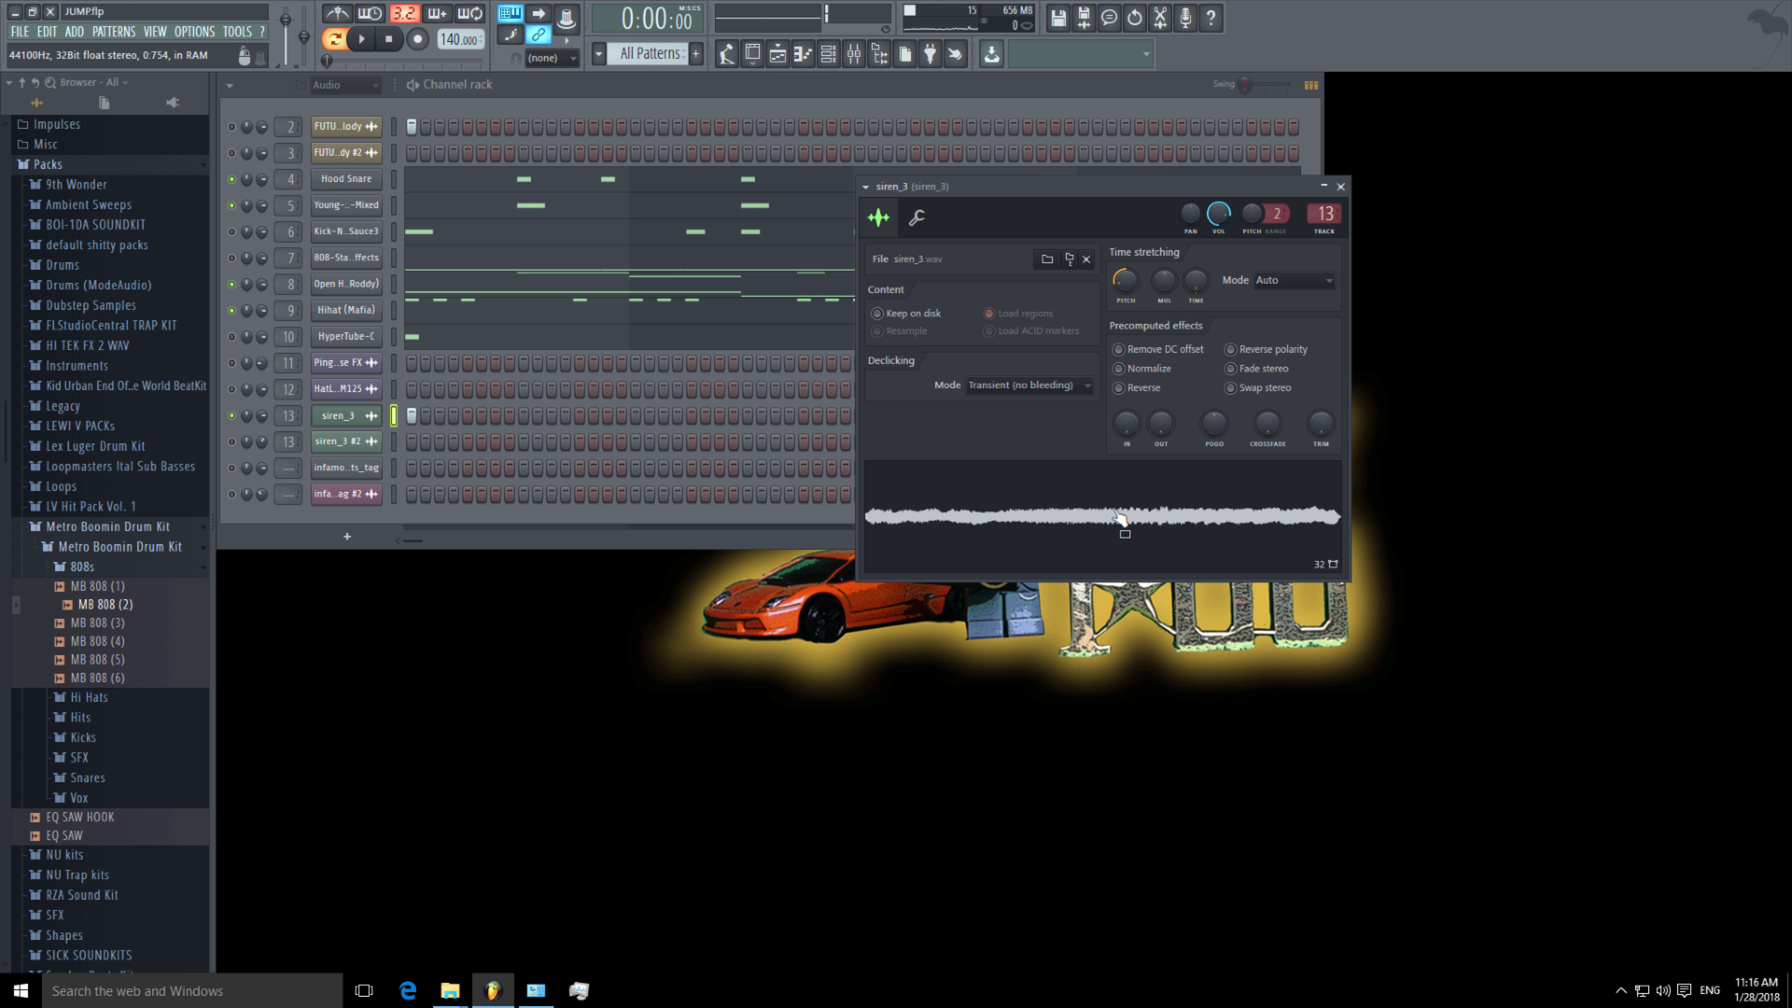
{"action": "left_click", "coordinate": [1159, 504]}
{"action": "left_click", "coordinate": [1344, 195]}
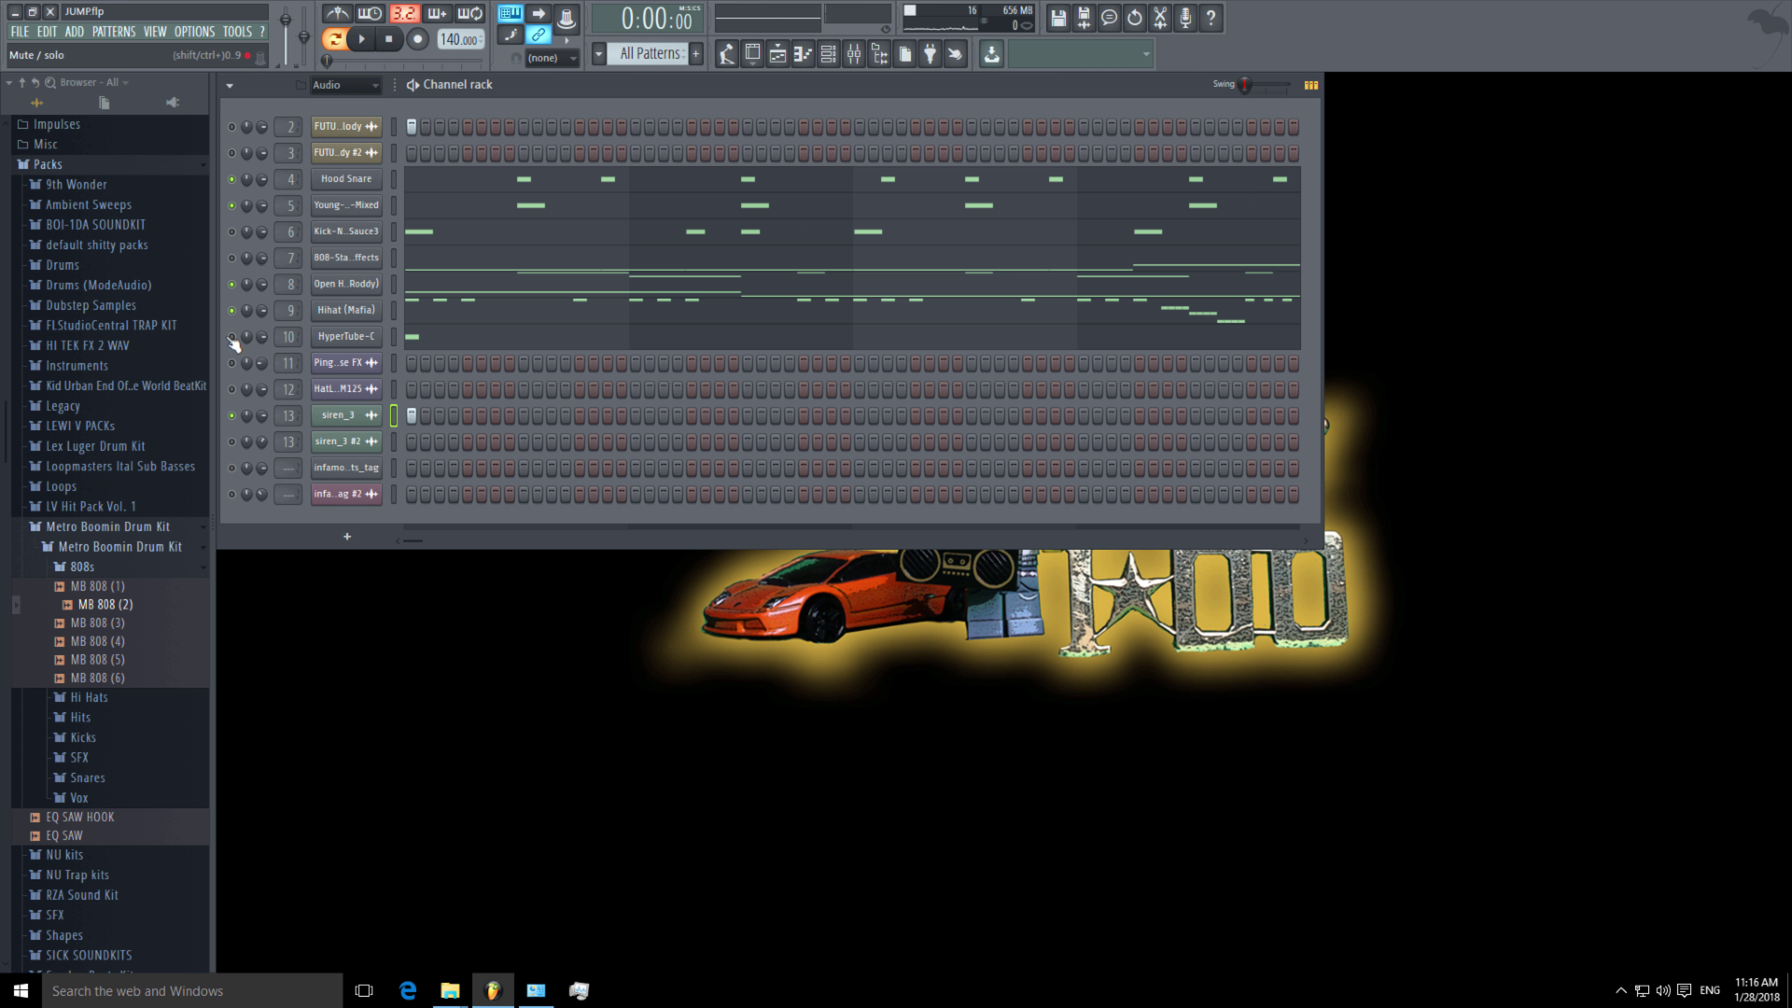
{"action": "left_click", "coordinate": [345, 336]}
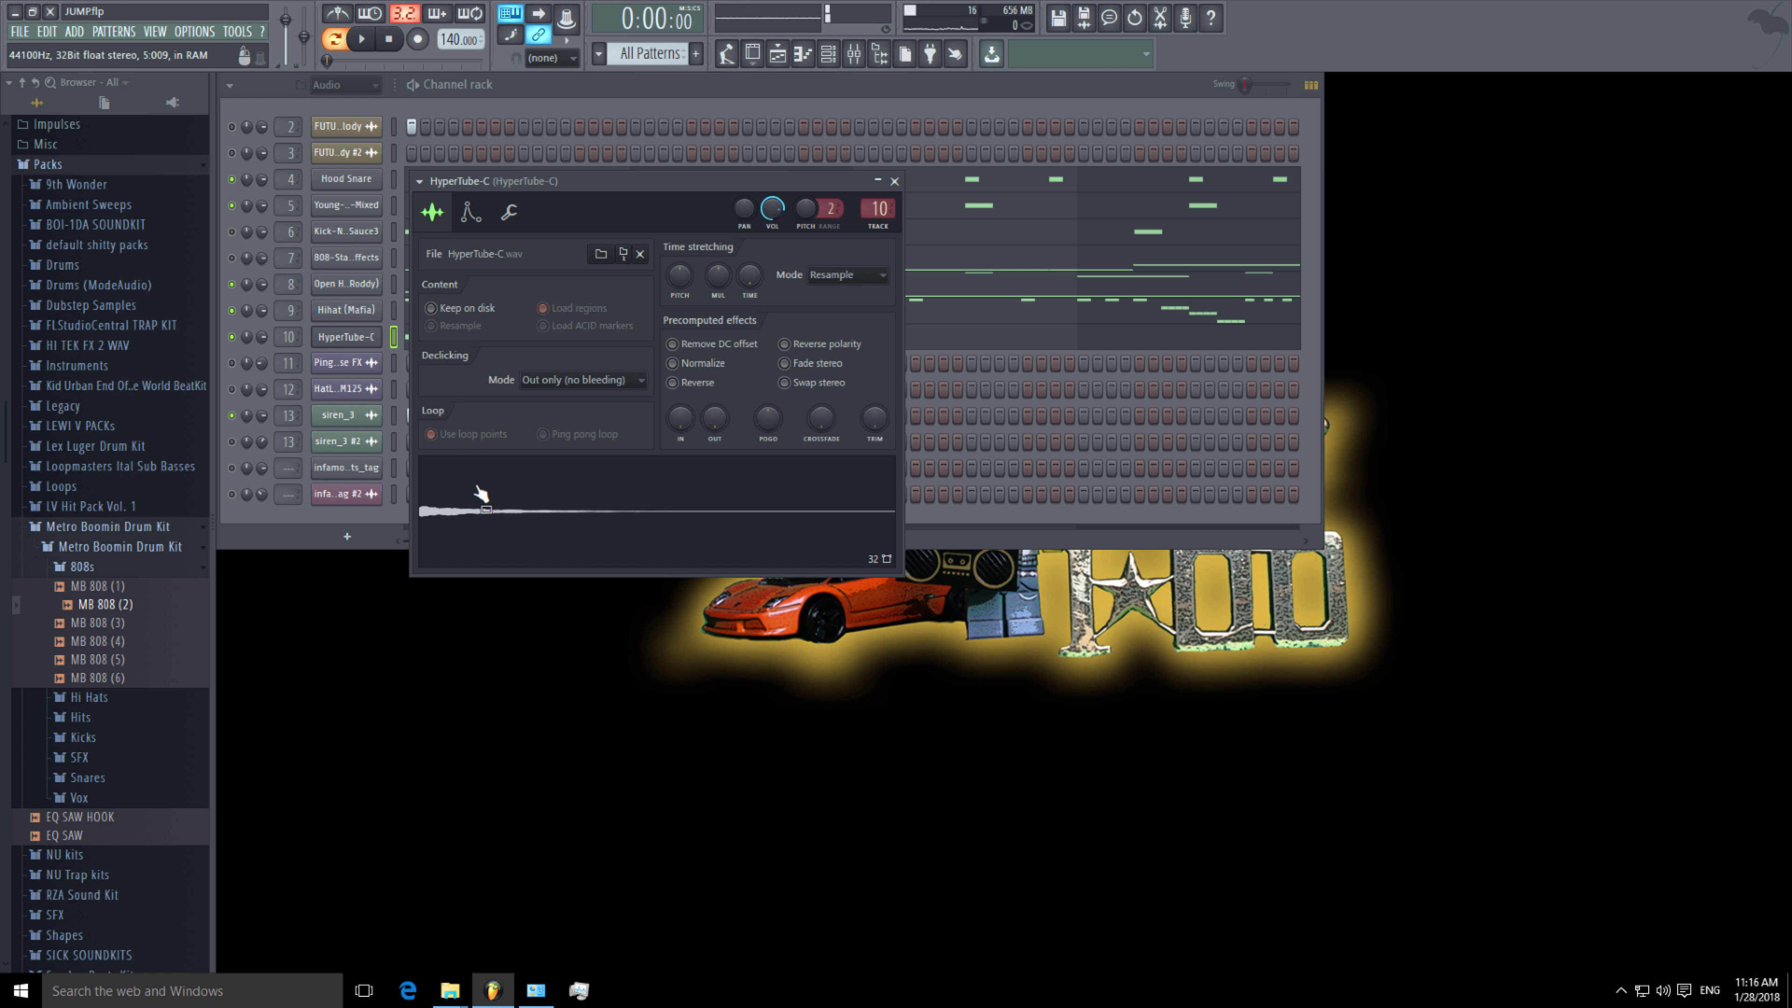
{"action": "left_click", "coordinate": [894, 182]}
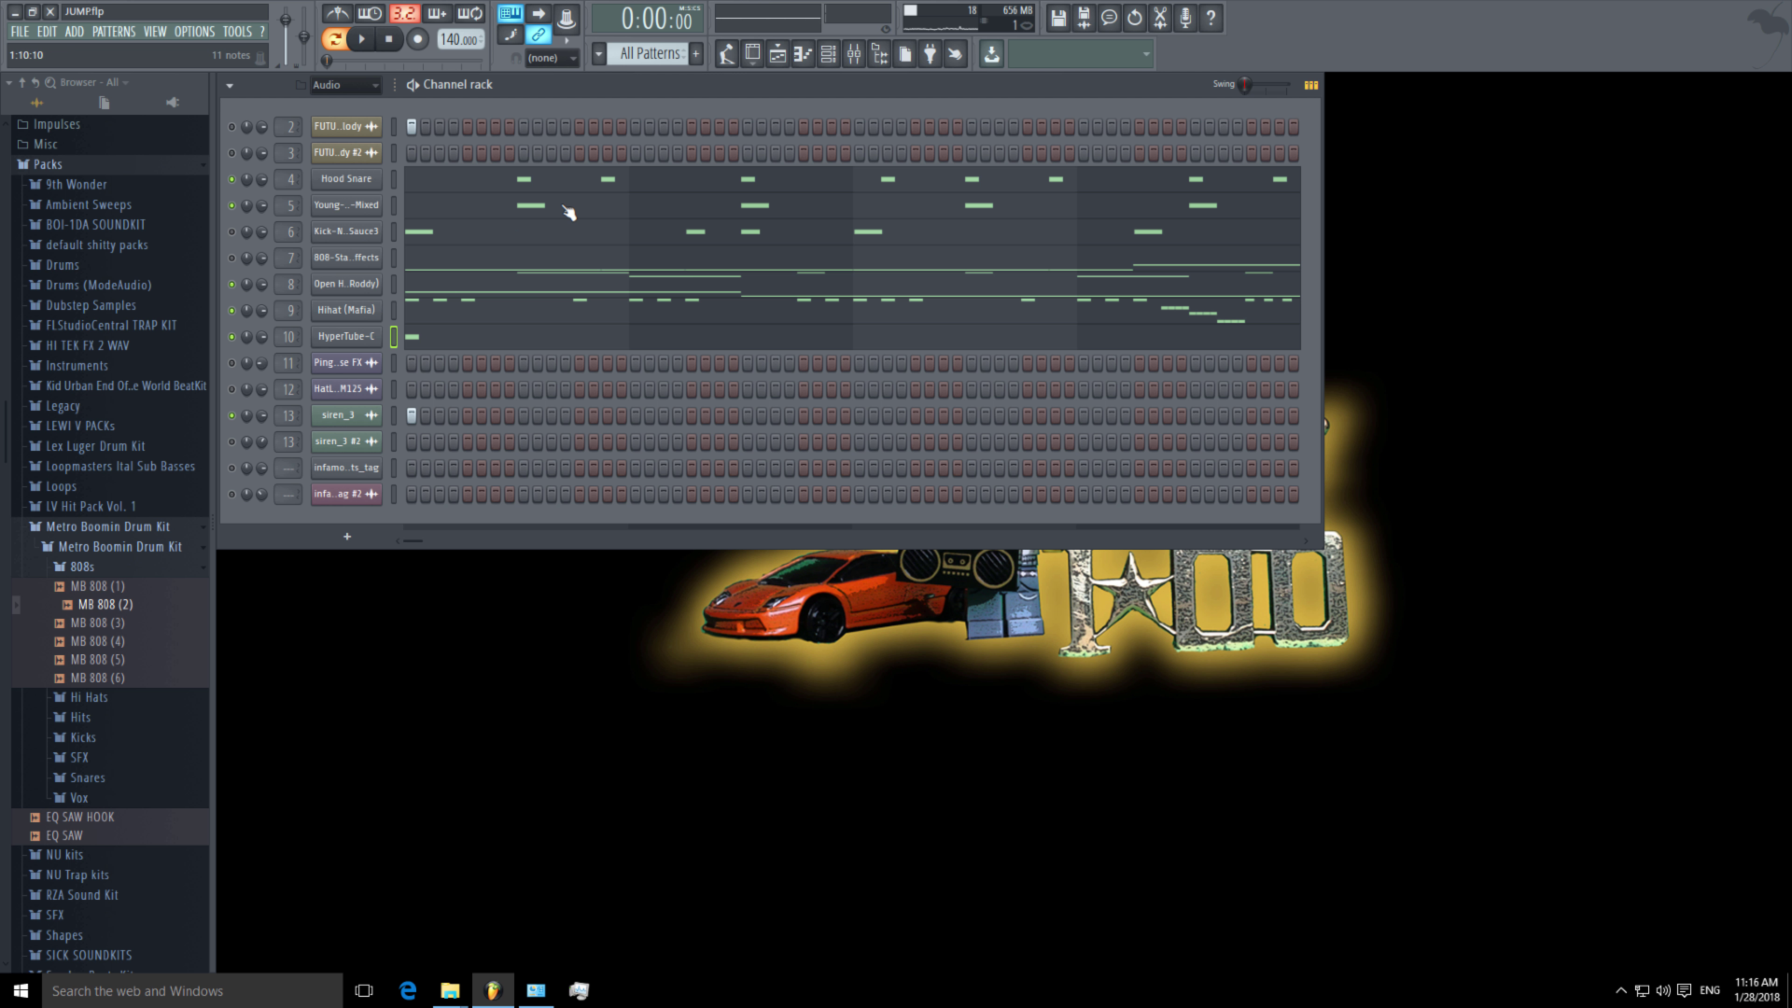
Open the Hihat (Mafia) notes in the piano roll and play the first four bars.
{"action": "left_click", "coordinate": [459, 307]}
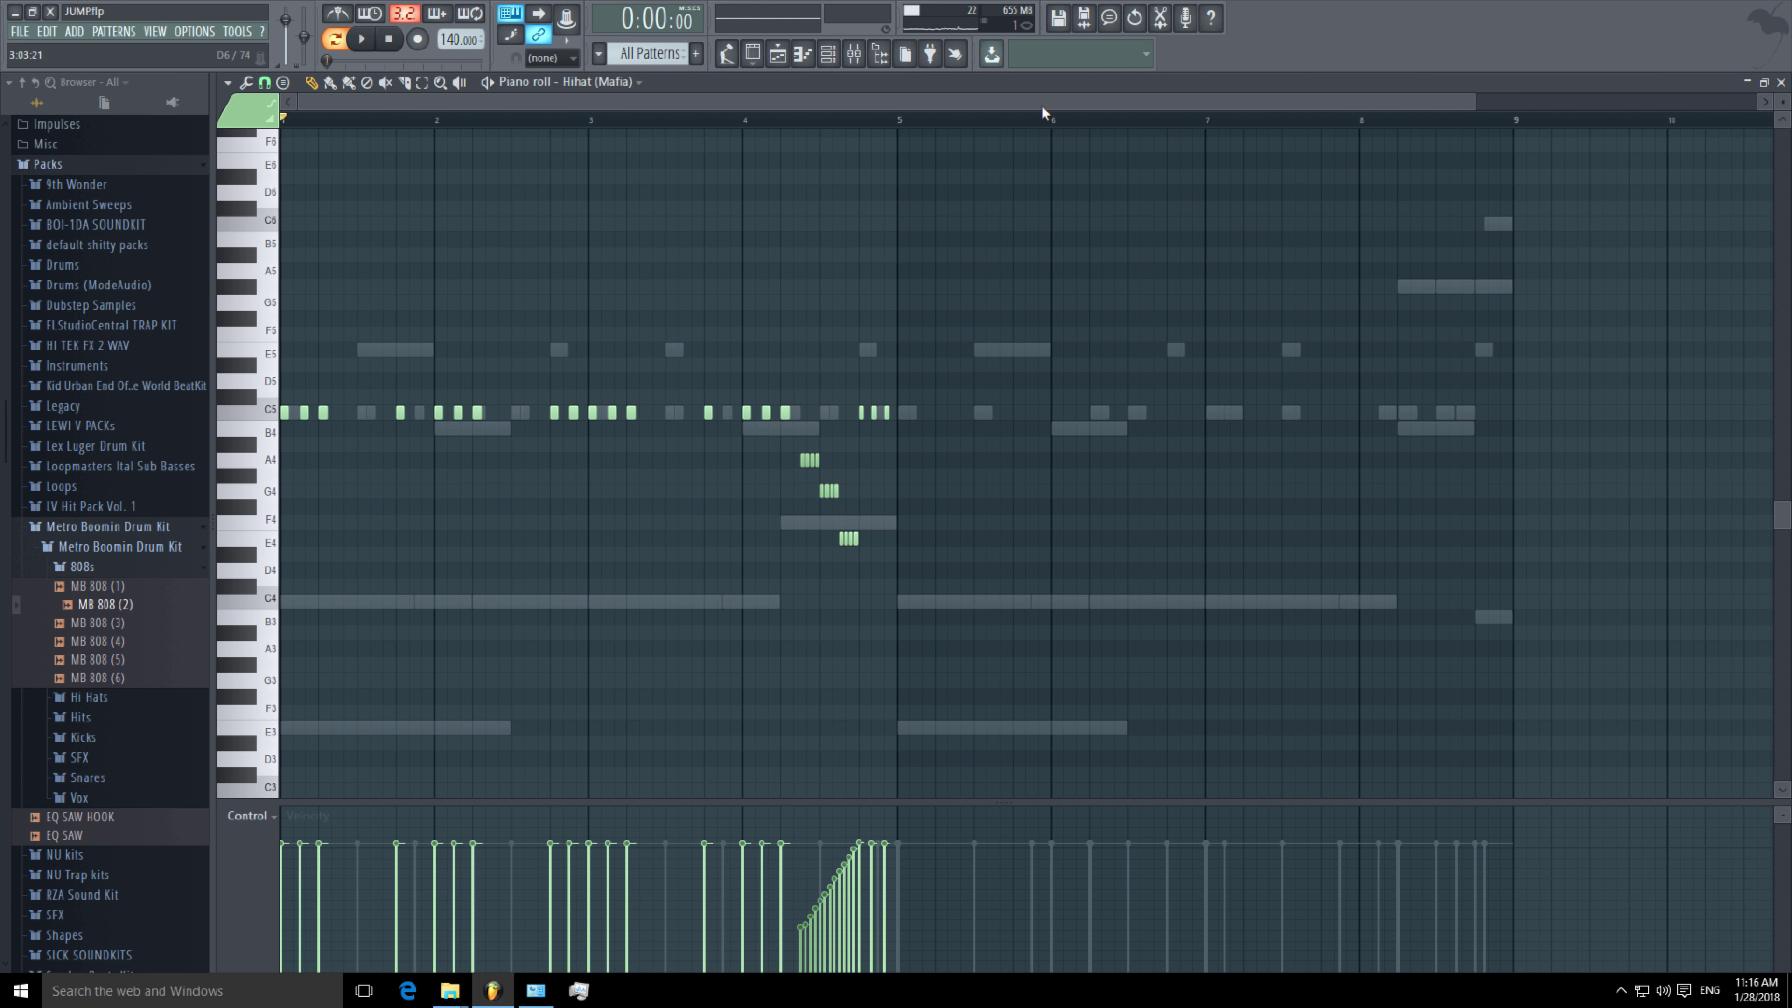
{"action": "left_click_drag", "start_coordinate": [1477, 99], "coordinate": [795, 98]}
{"action": "key", "text": "space"}
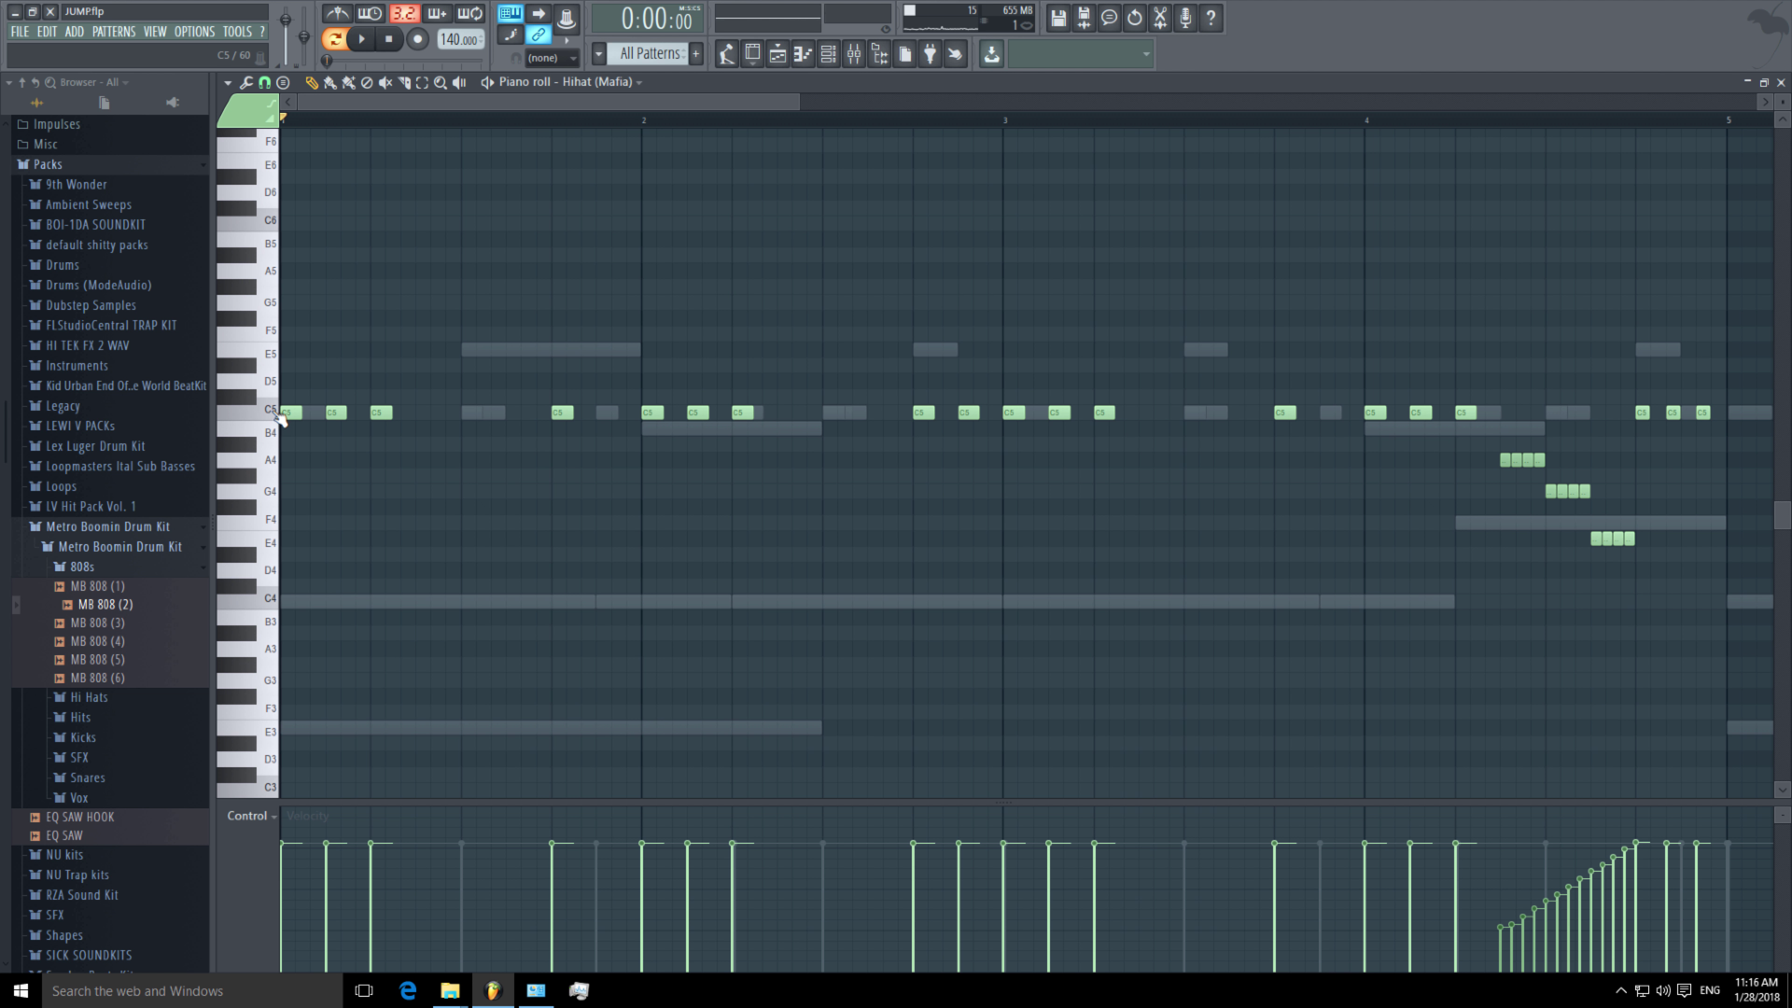
{"action": "key", "text": "space"}
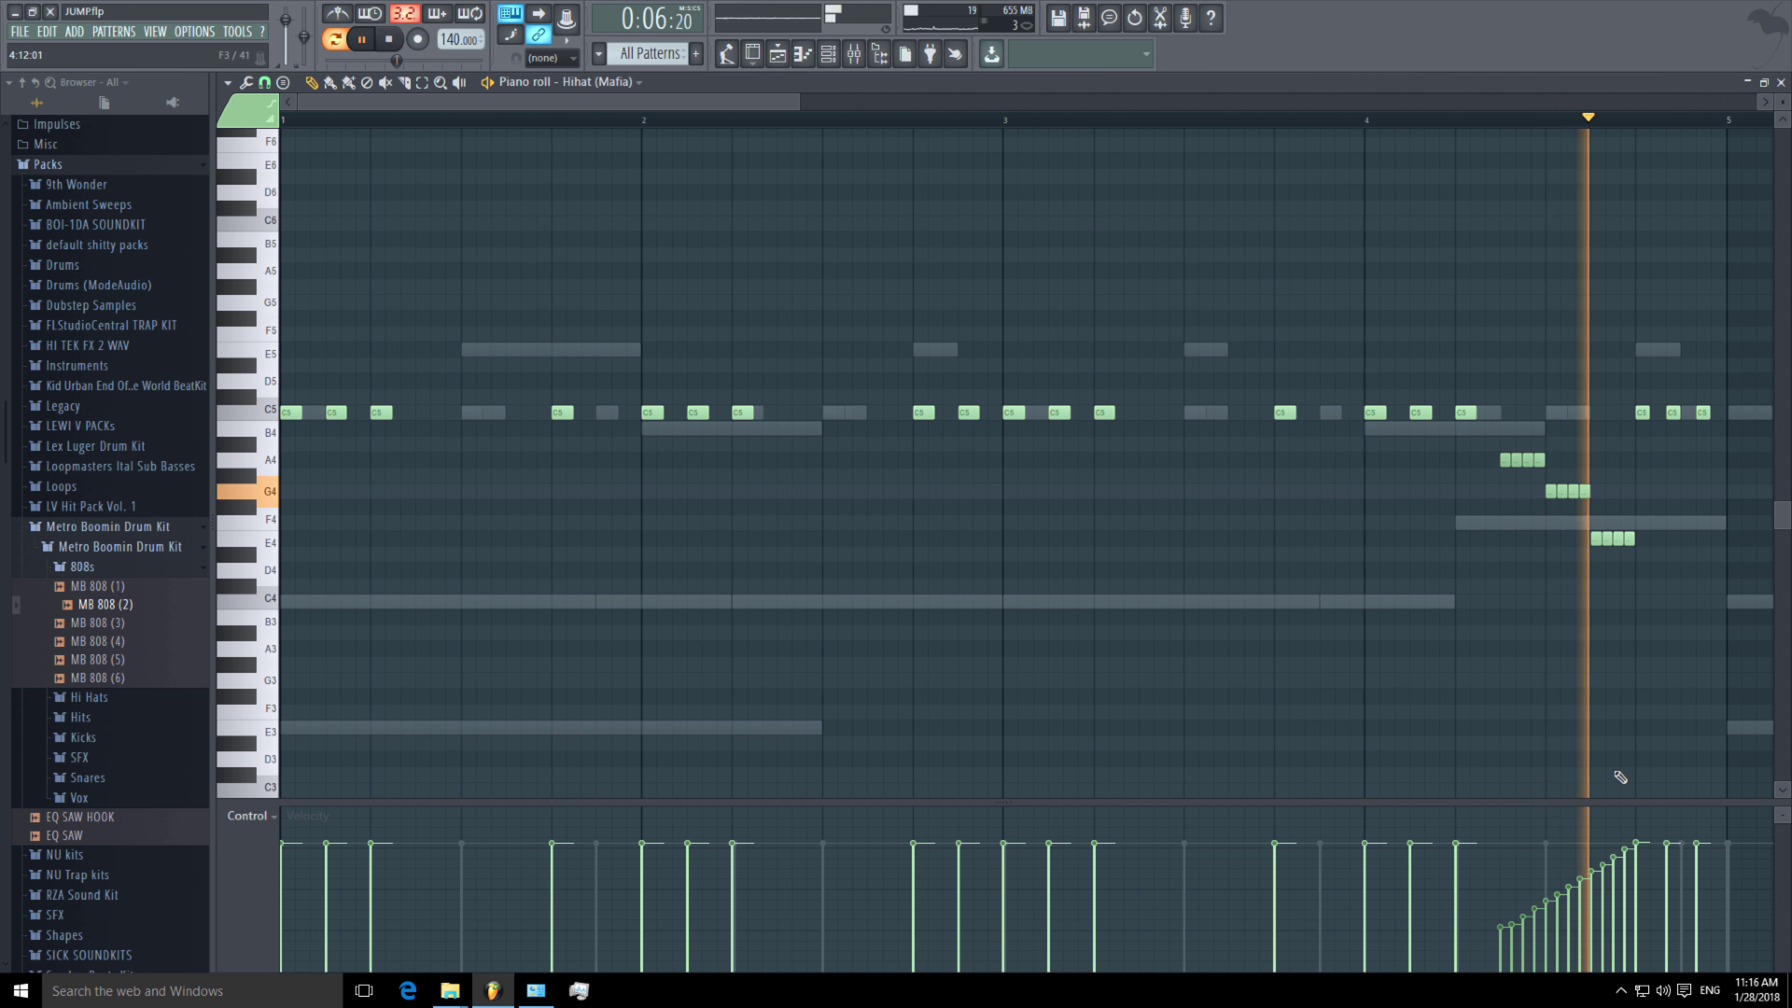
{"action": "key", "text": "space"}
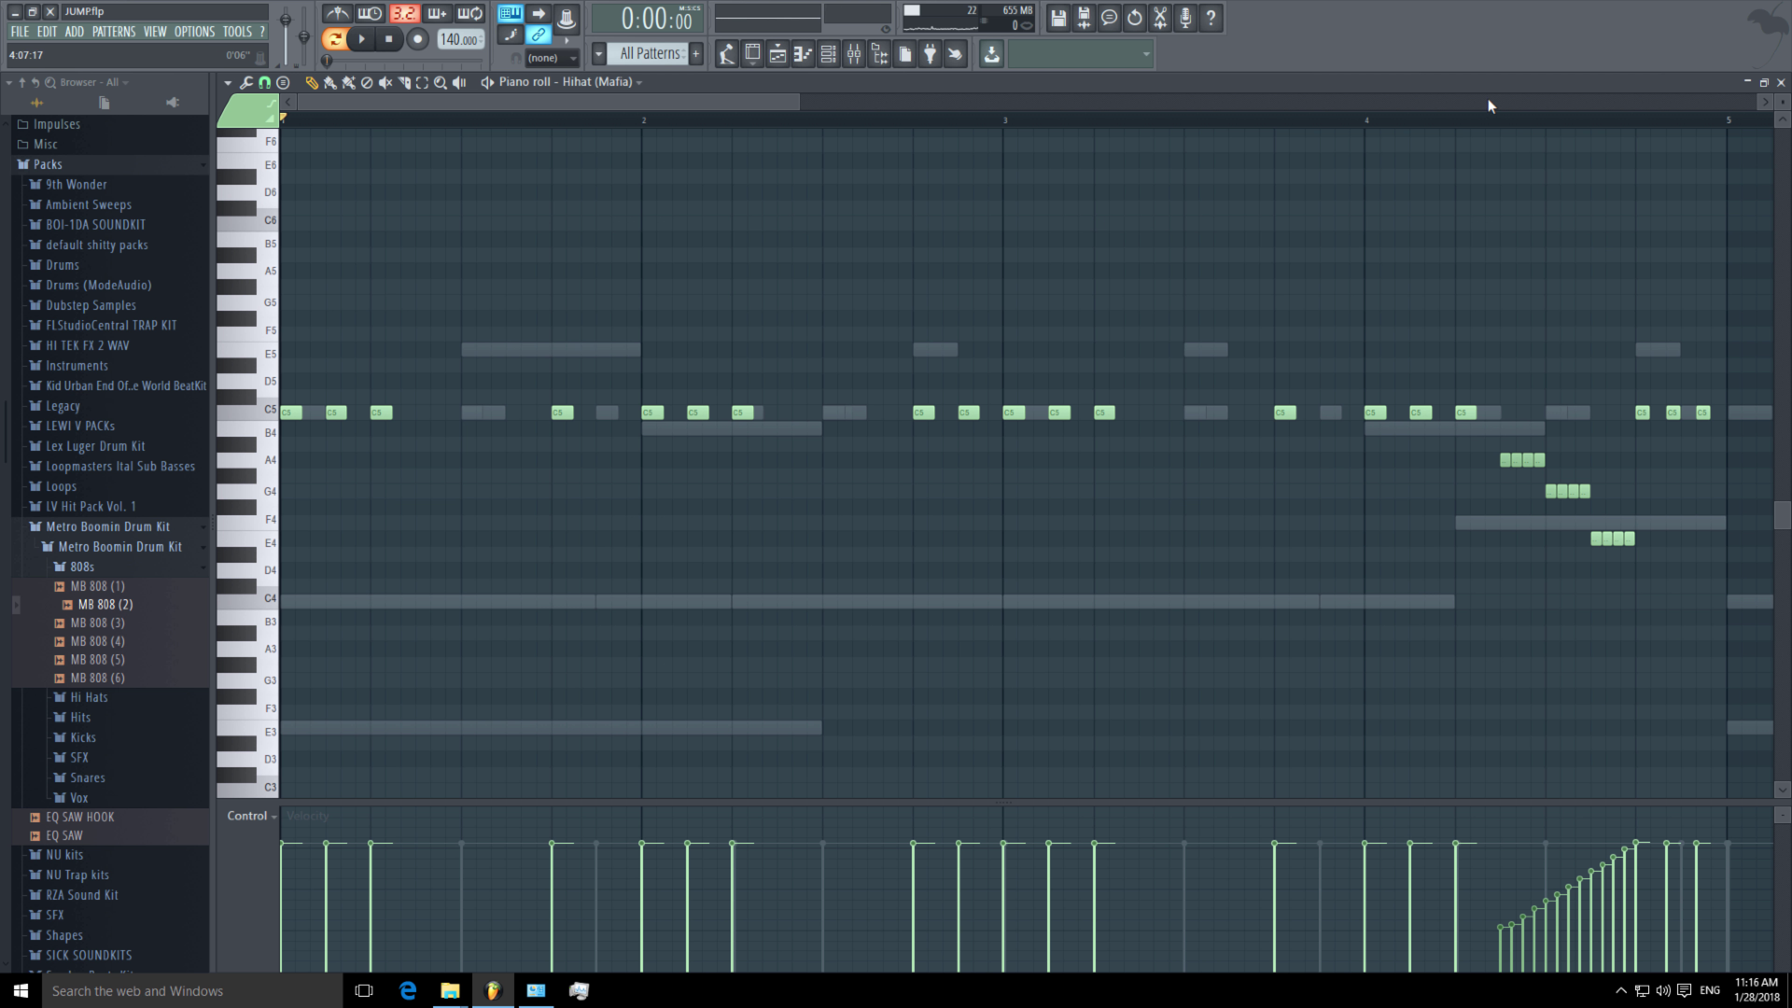
Play only the descending hi-hat roll in bar 4, starting just before its first A4 note.
{"action": "left_click", "coordinate": [1479, 120]}
{"action": "key", "text": "space"}
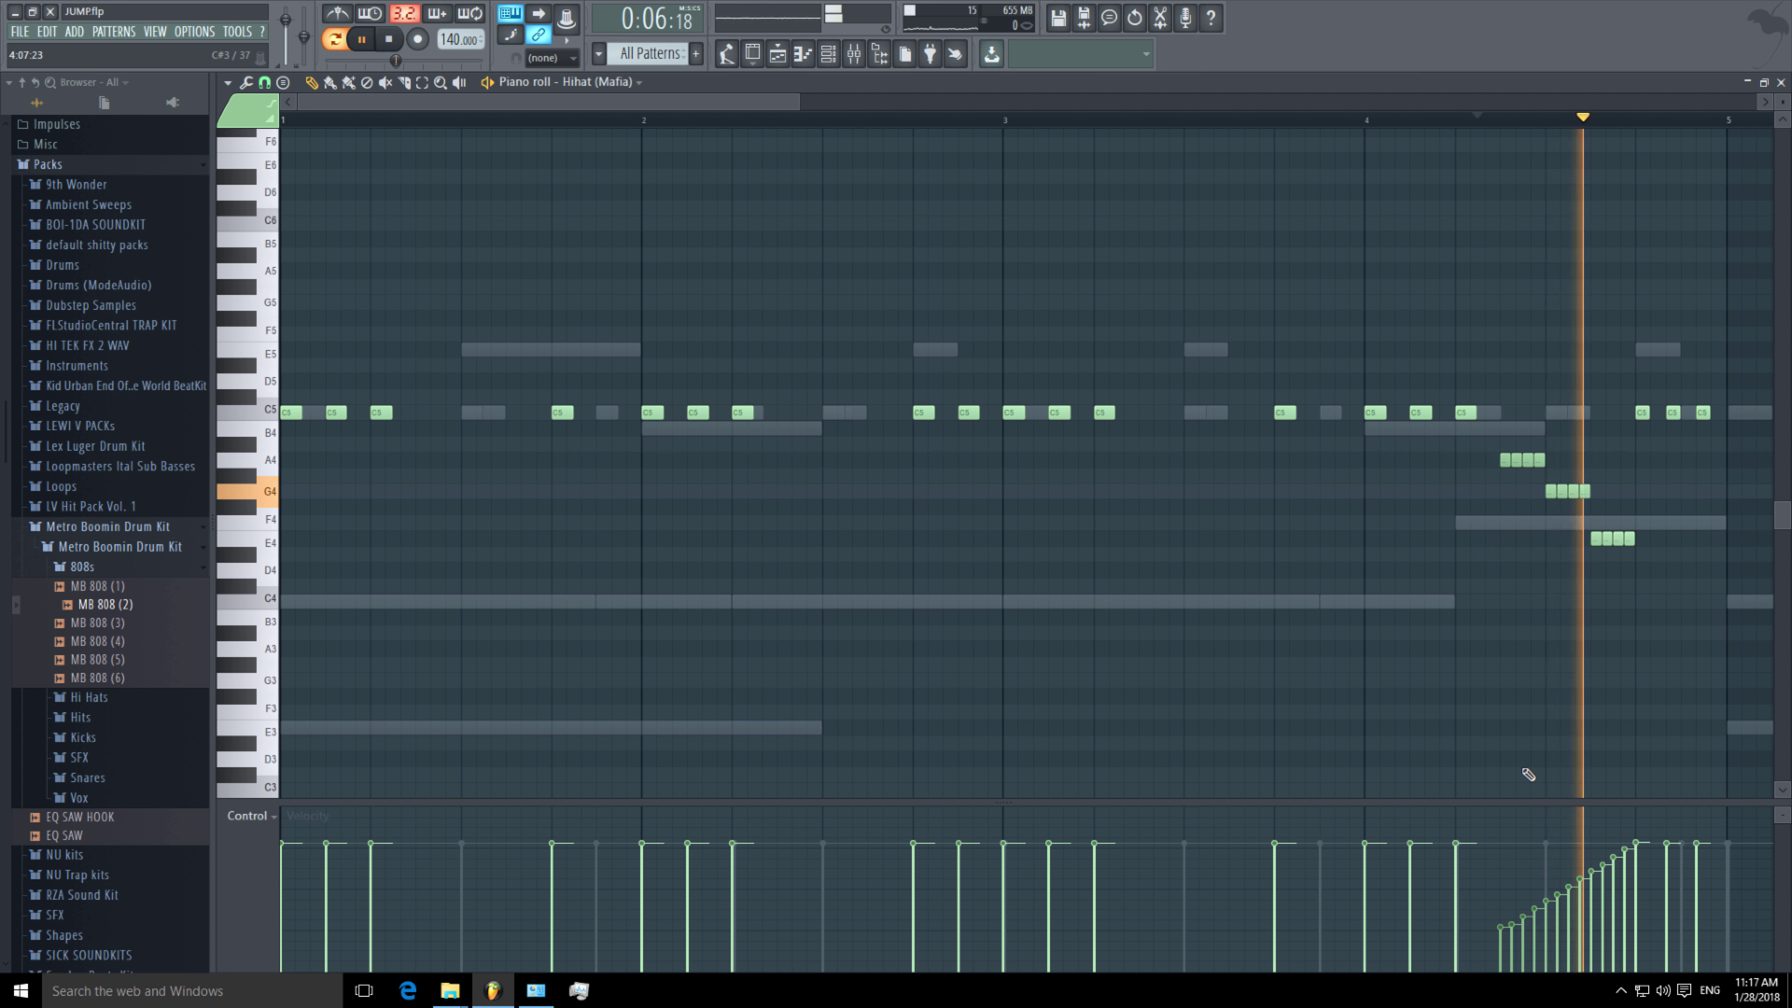
{"action": "key", "text": "space"}
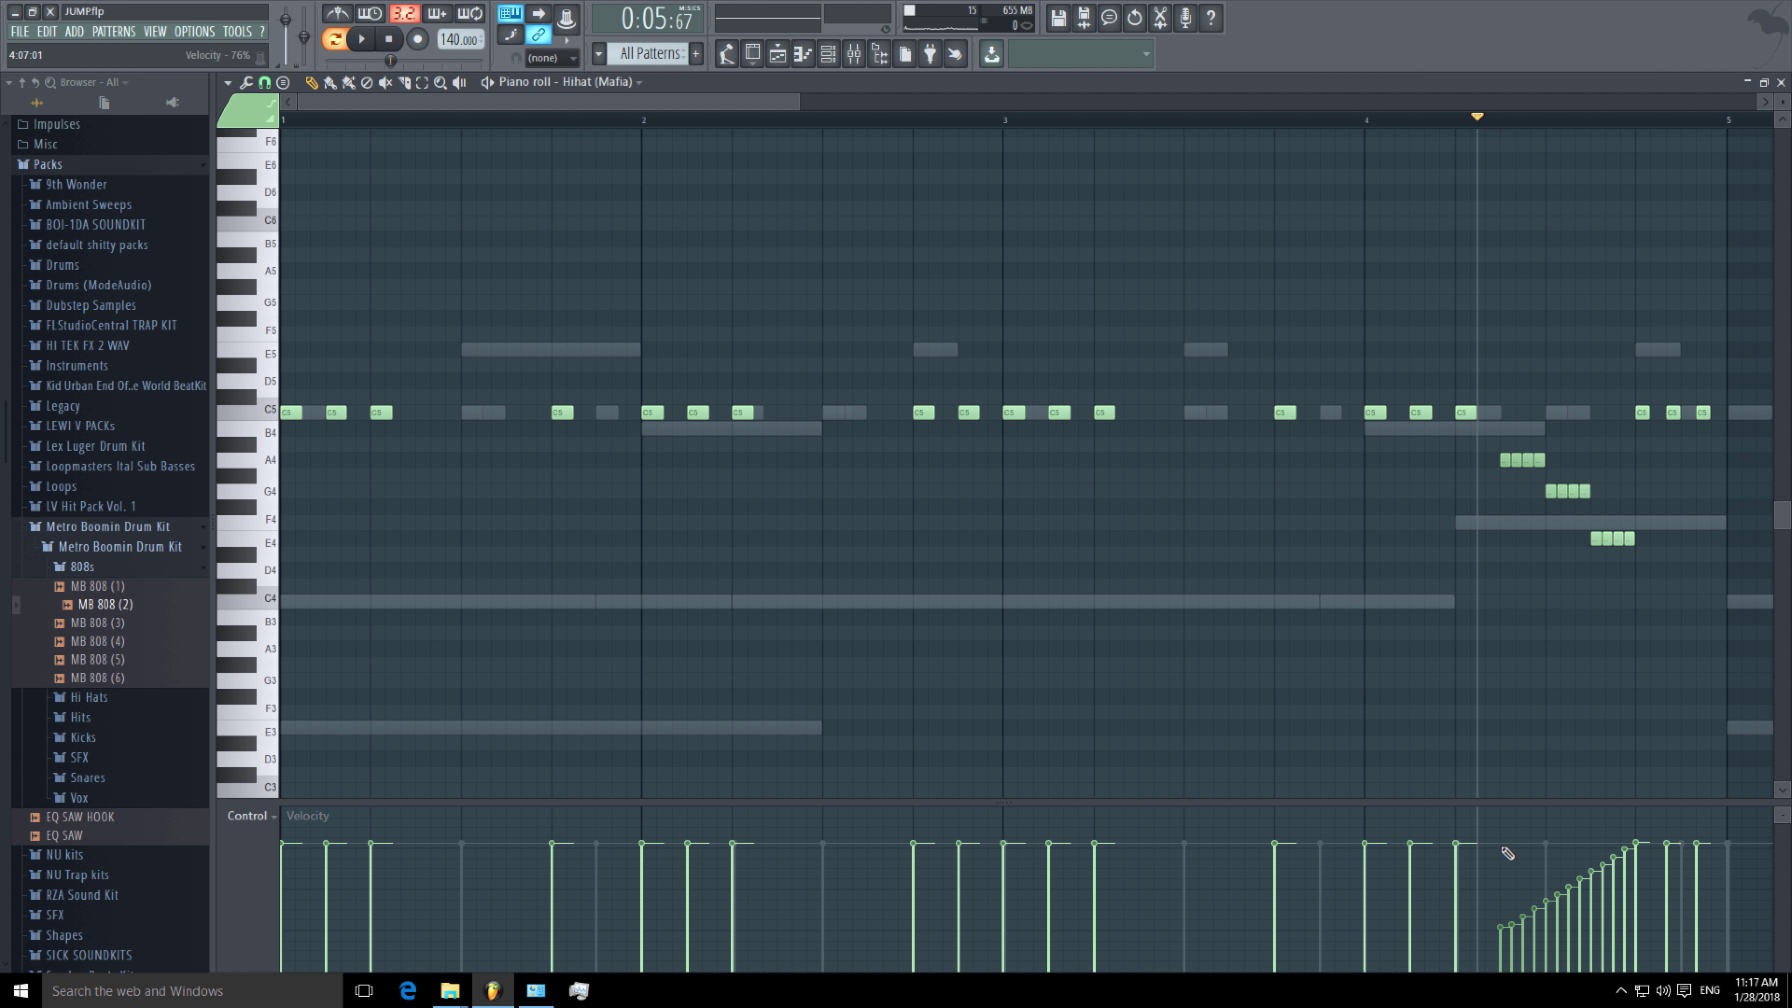
Level the velocities of the bar 4 hi-hat roll to match the surrounding notes and play it back.
{"action": "left_click", "coordinate": [1510, 848]}
{"action": "left_click_drag", "start_coordinate": [1510, 845], "coordinate": [1643, 844]}
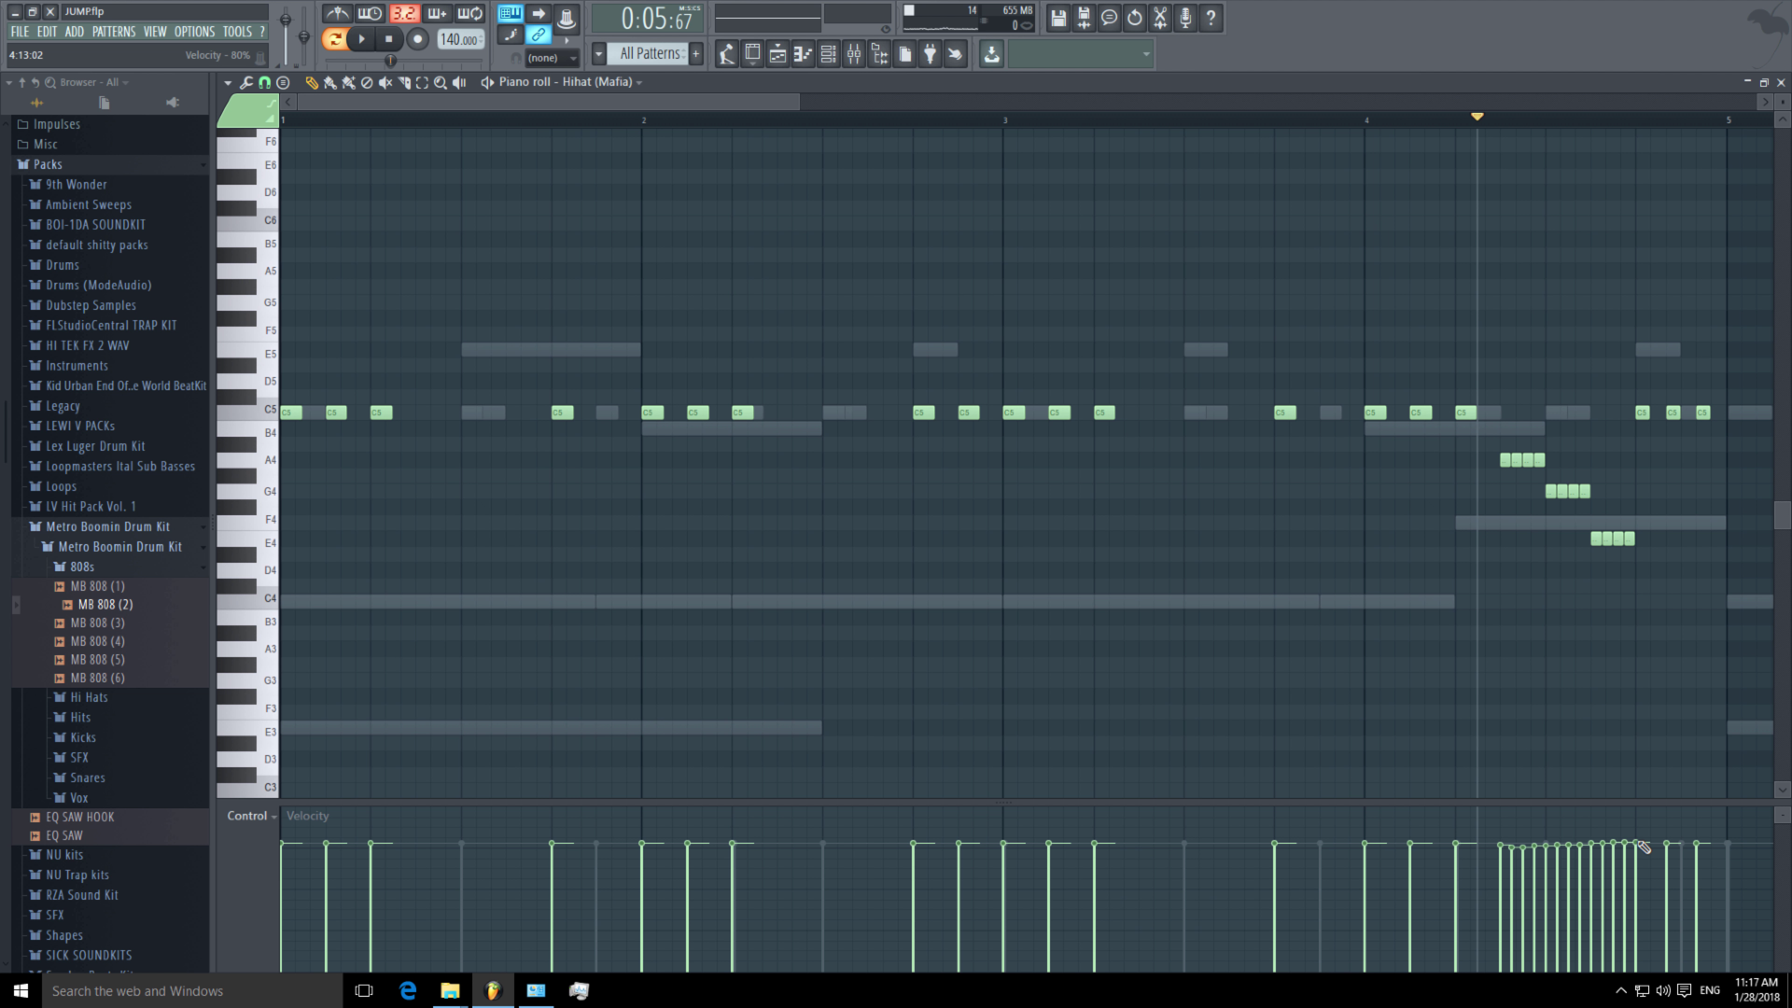
{"action": "key", "text": "space"}
{"action": "key", "text": "space"}
Draw a gently rising velocity ramp across the bar 4 hi-hat roll and audition it.
{"action": "left_click_drag", "start_coordinate": [1502, 889], "coordinate": [1636, 851]}
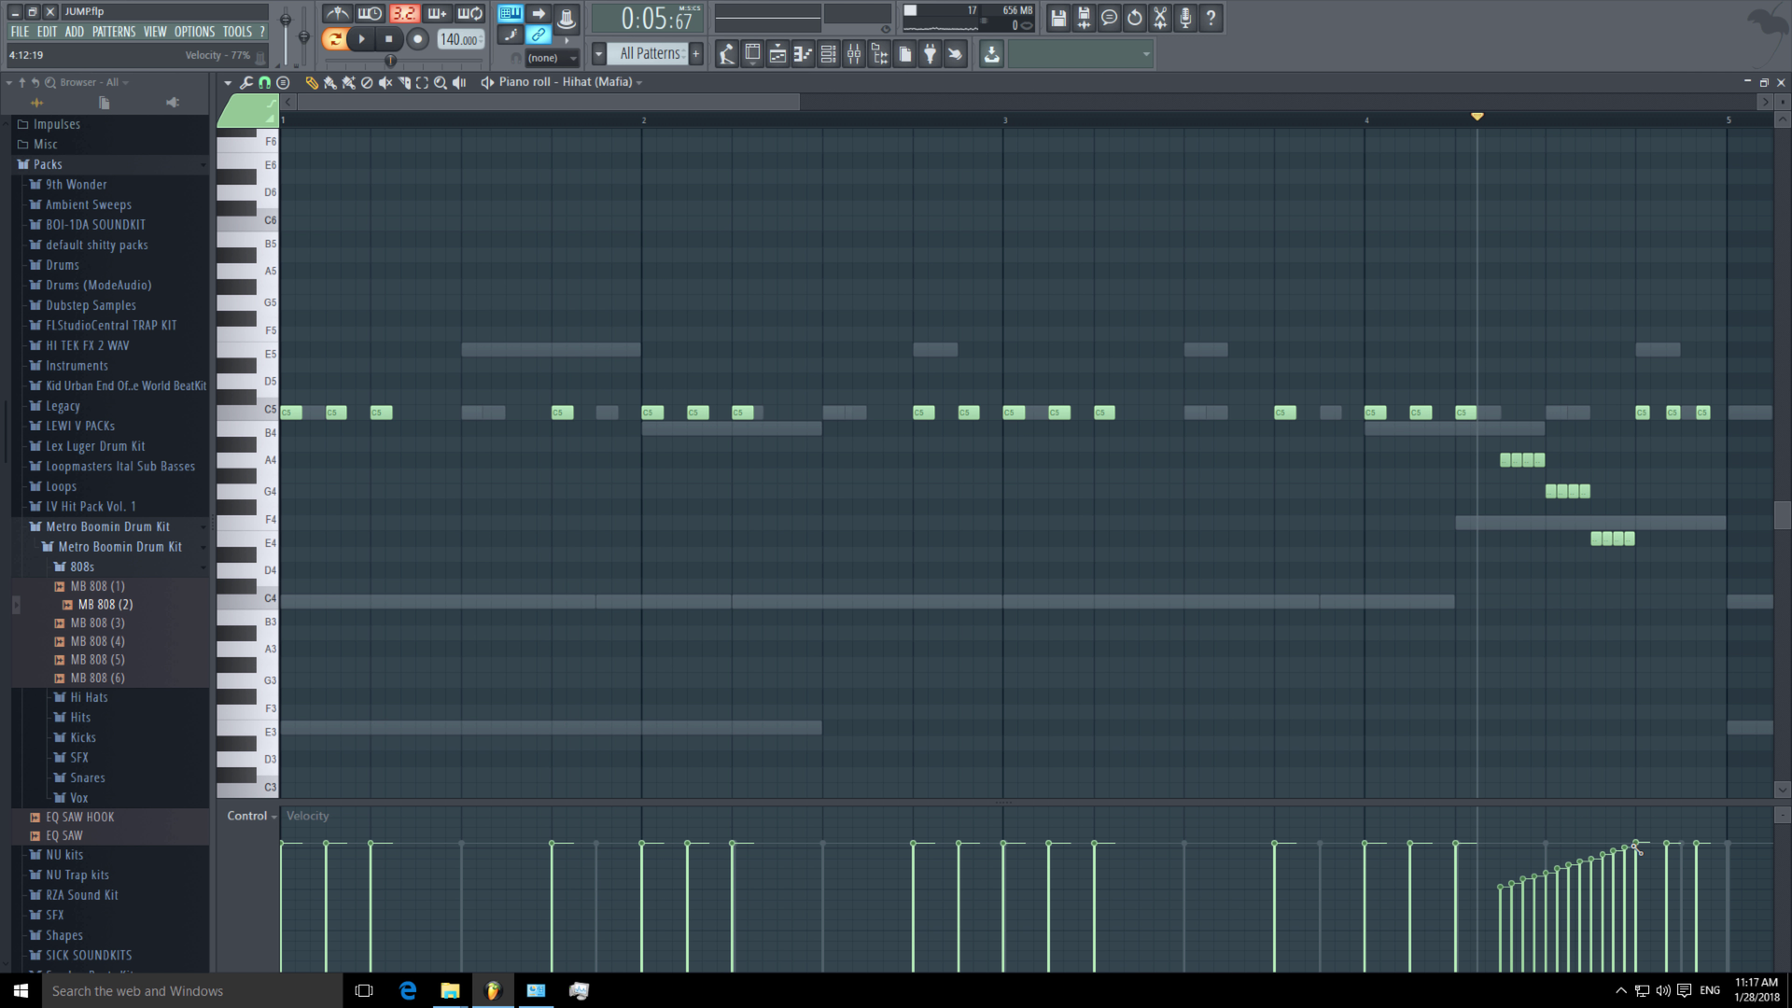
{"action": "key", "text": "space"}
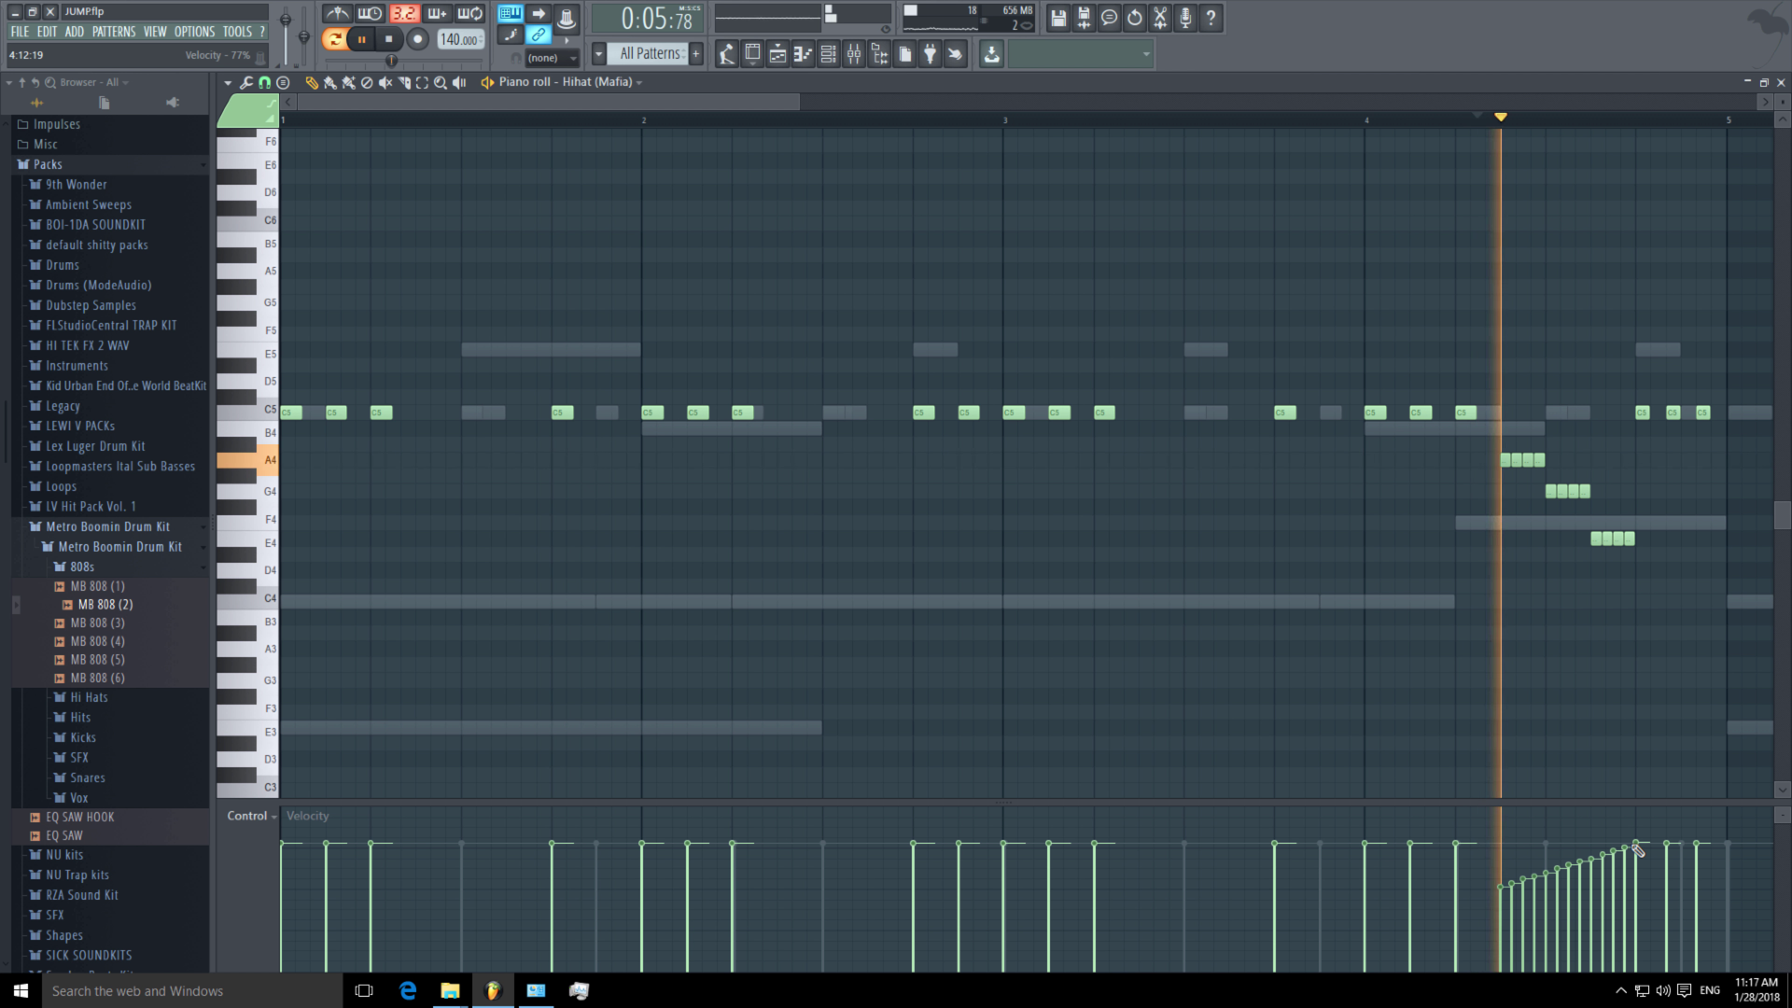
{"action": "key", "text": "space"}
Redraw the bar 4 hi-hat roll's velocities as a steeper rising ramp, play it back, and close the piano roll.
{"action": "left_click_drag", "start_coordinate": [1439, 965], "coordinate": [1635, 842]}
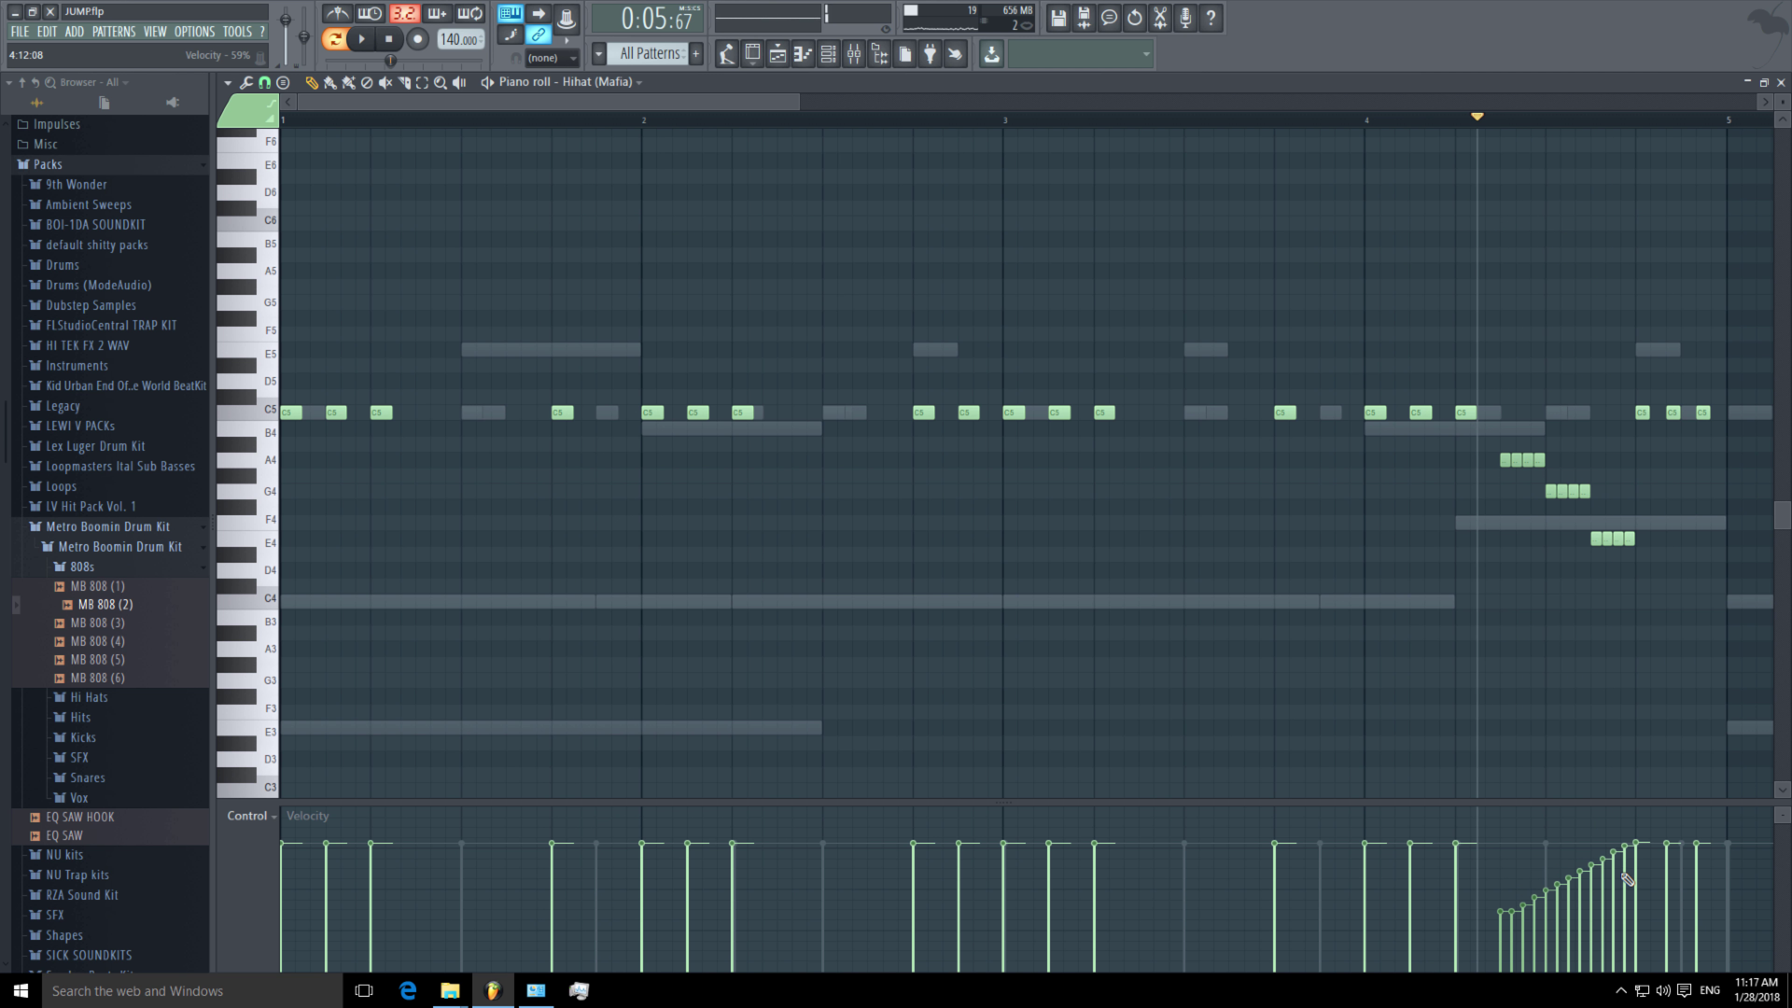
{"action": "key", "text": "space"}
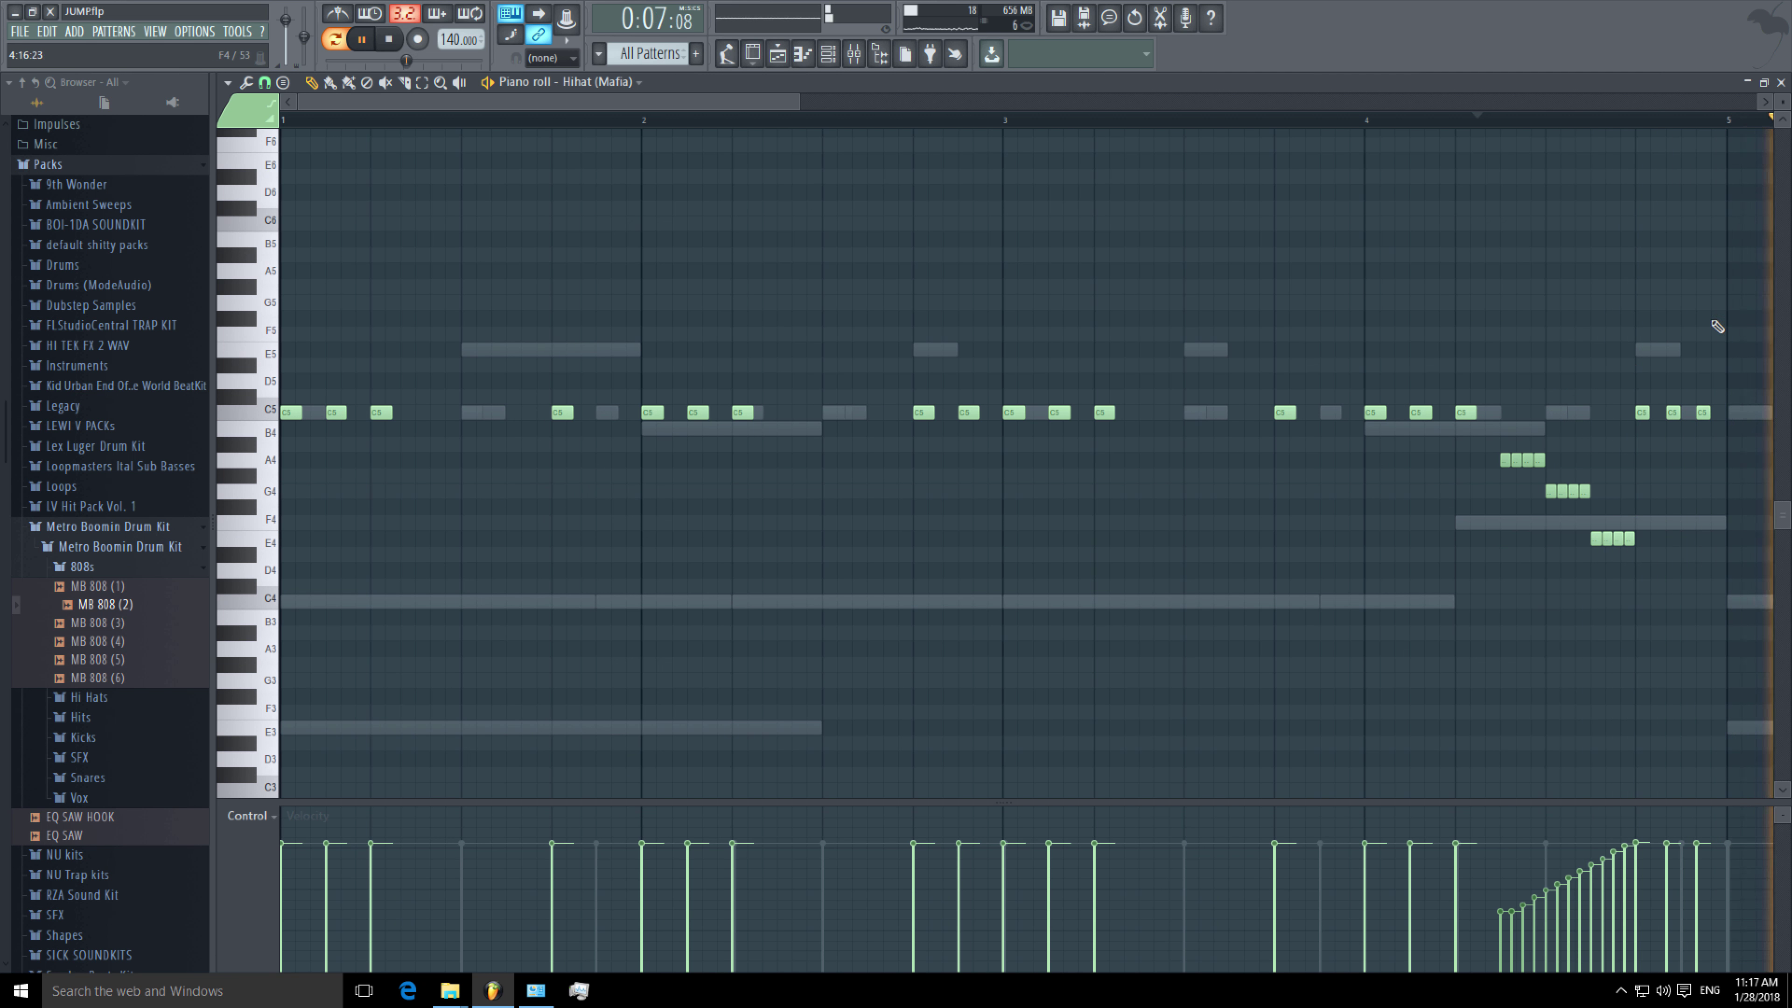
{"action": "key", "text": "space"}
{"action": "left_click", "coordinate": [1780, 82]}
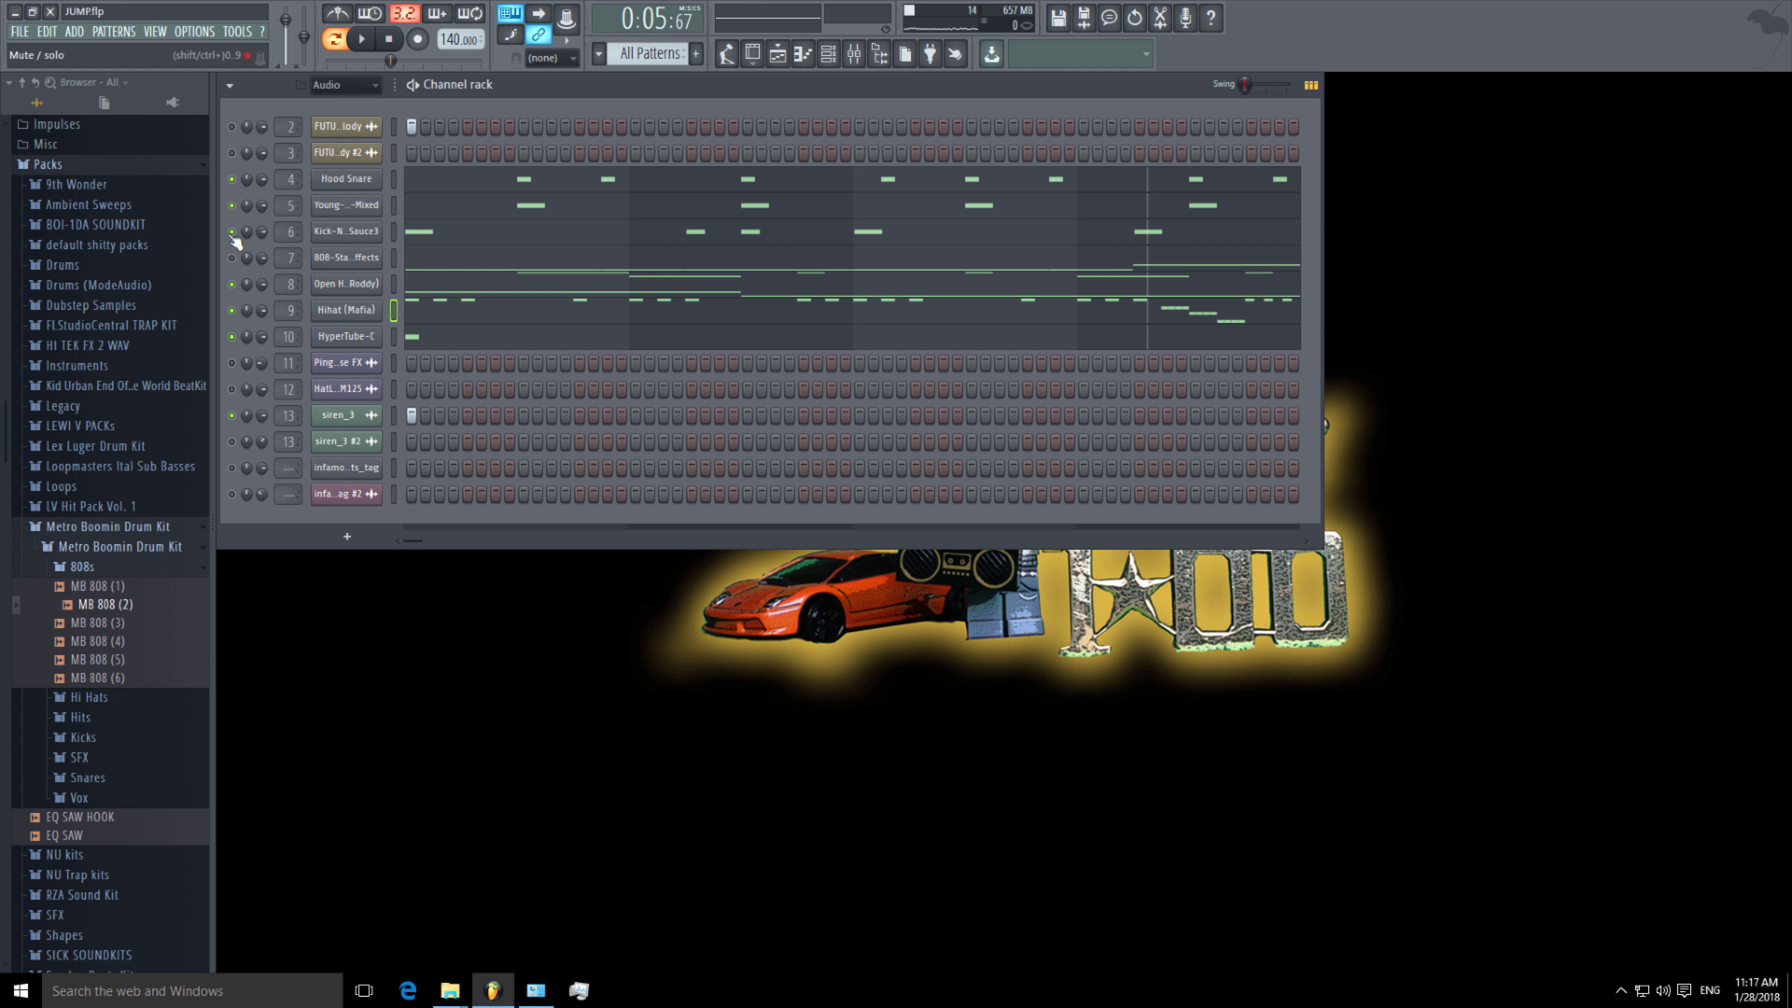
Open the Kick-Nxt2+Sauce3 notes in the piano roll and play the full eight-bar pattern from the start.
{"action": "left_click", "coordinate": [420, 231]}
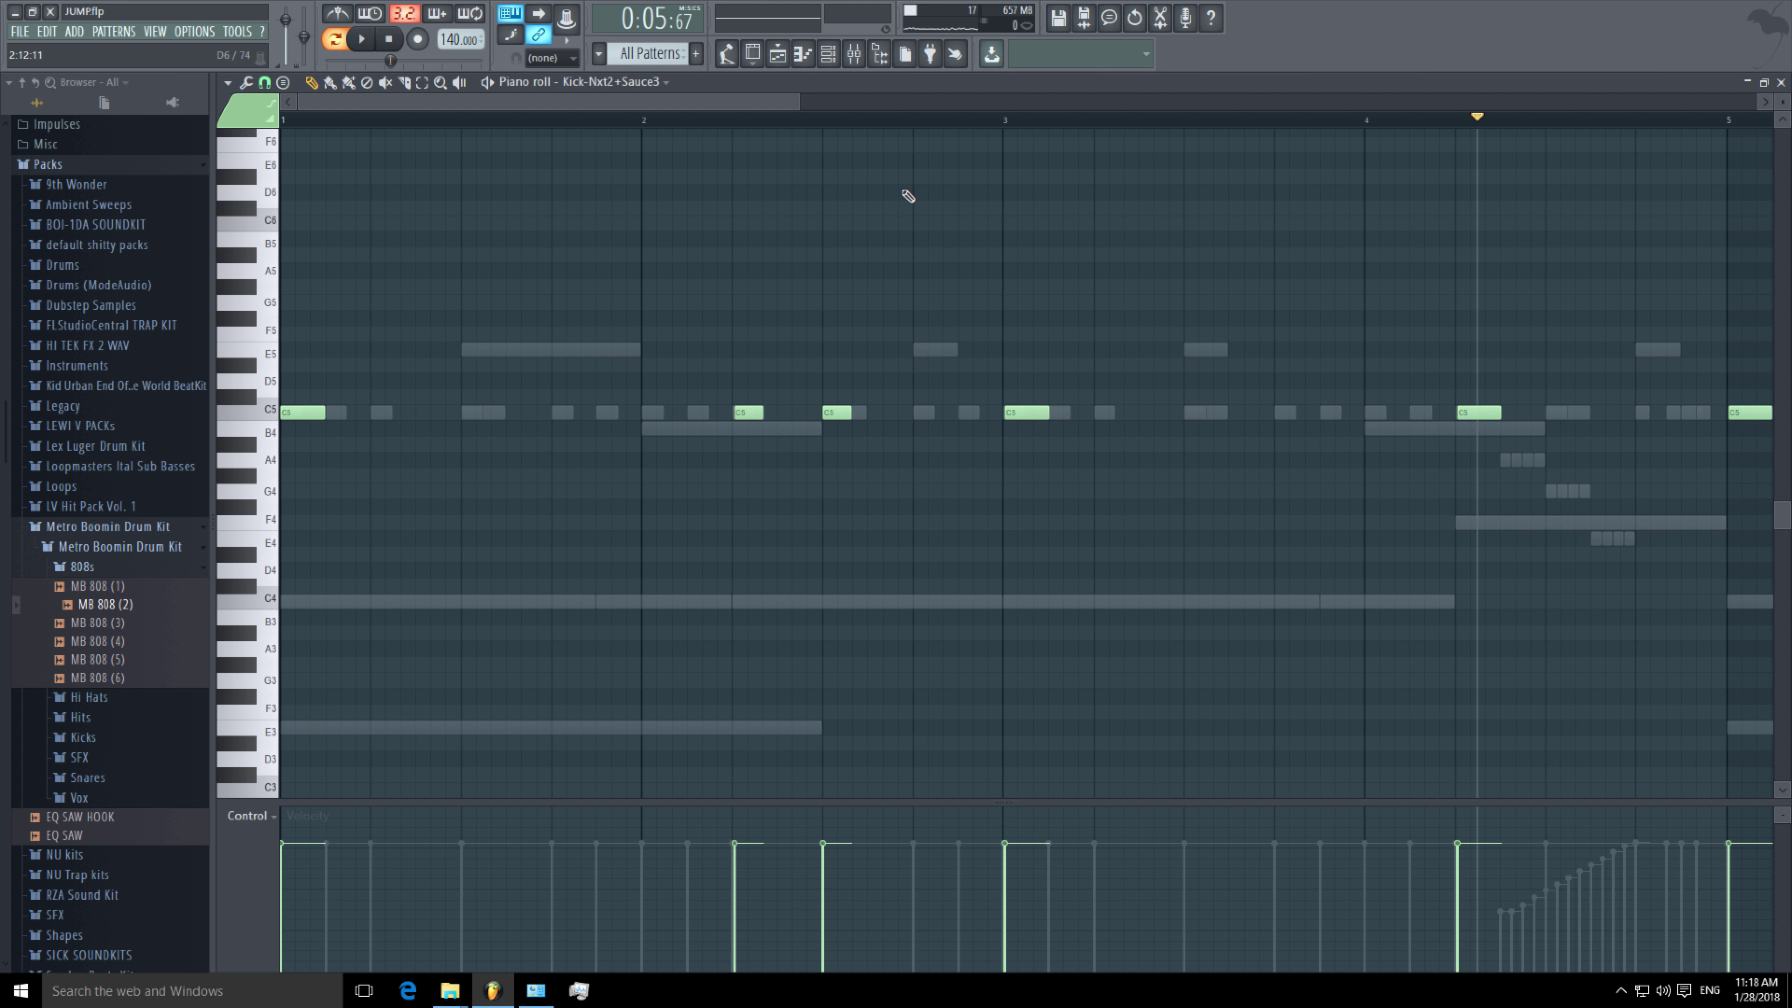
{"action": "left_click_drag", "start_coordinate": [807, 101], "coordinate": [1365, 133]}
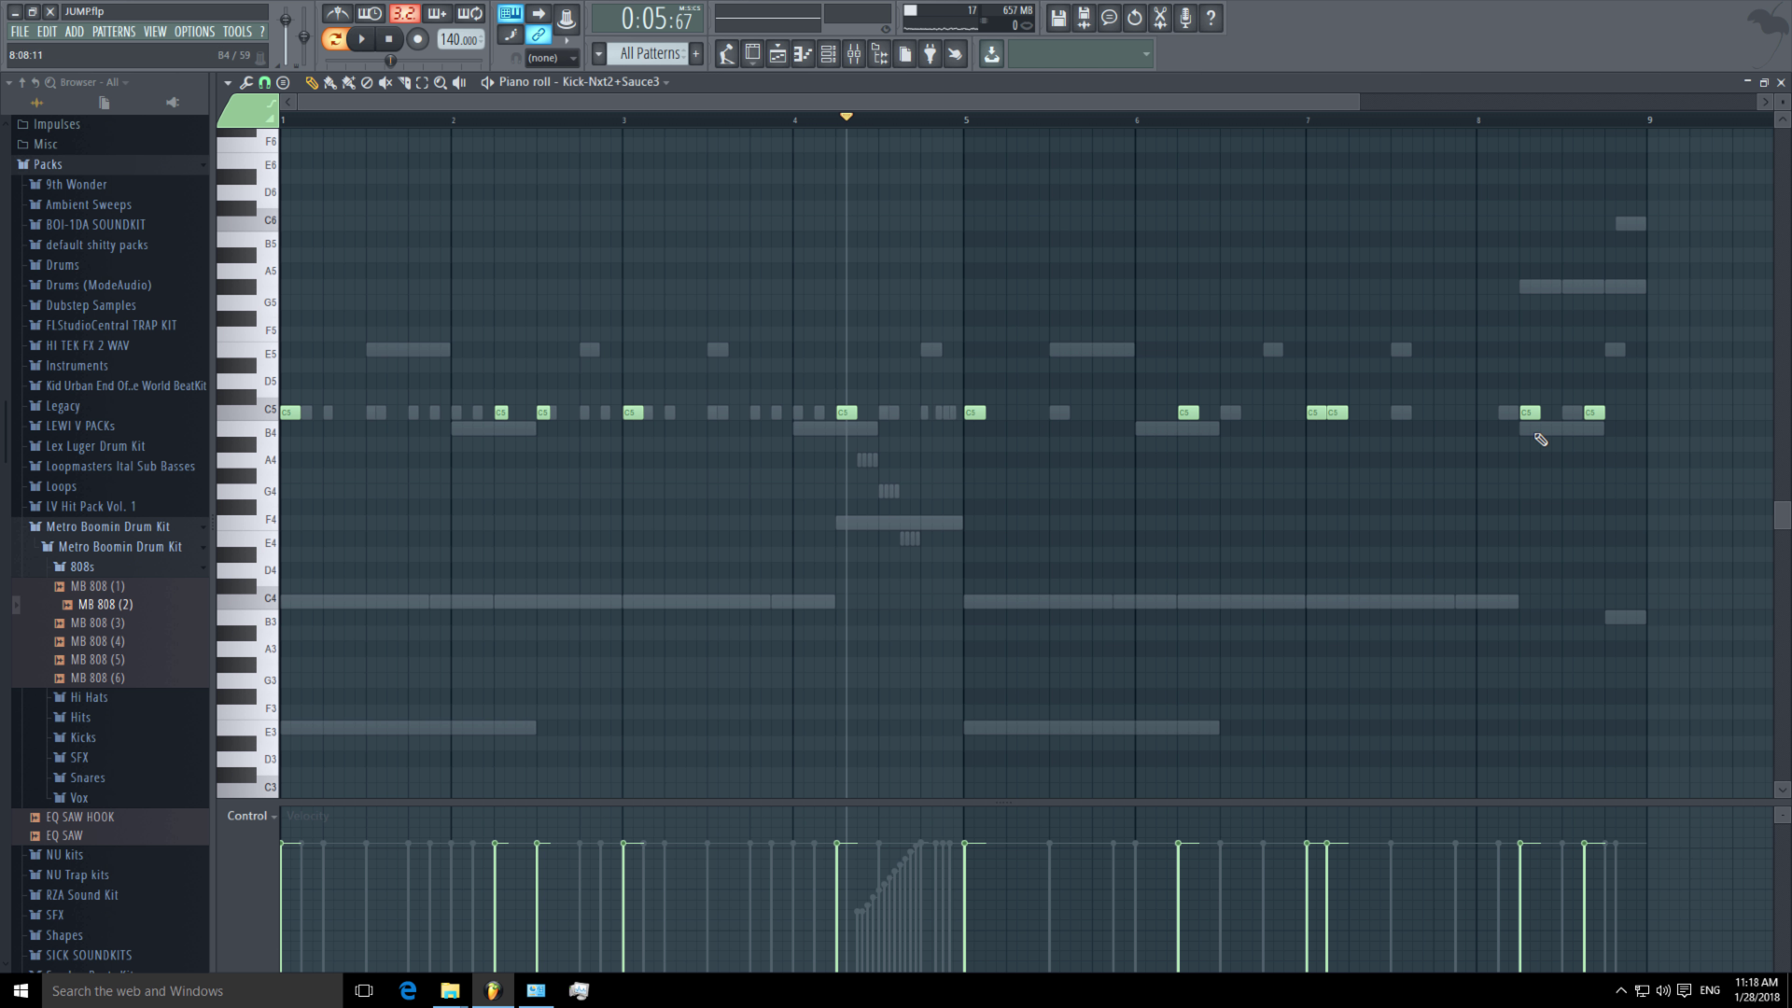
{"action": "left_click", "coordinate": [302, 121]}
{"action": "key", "text": "space"}
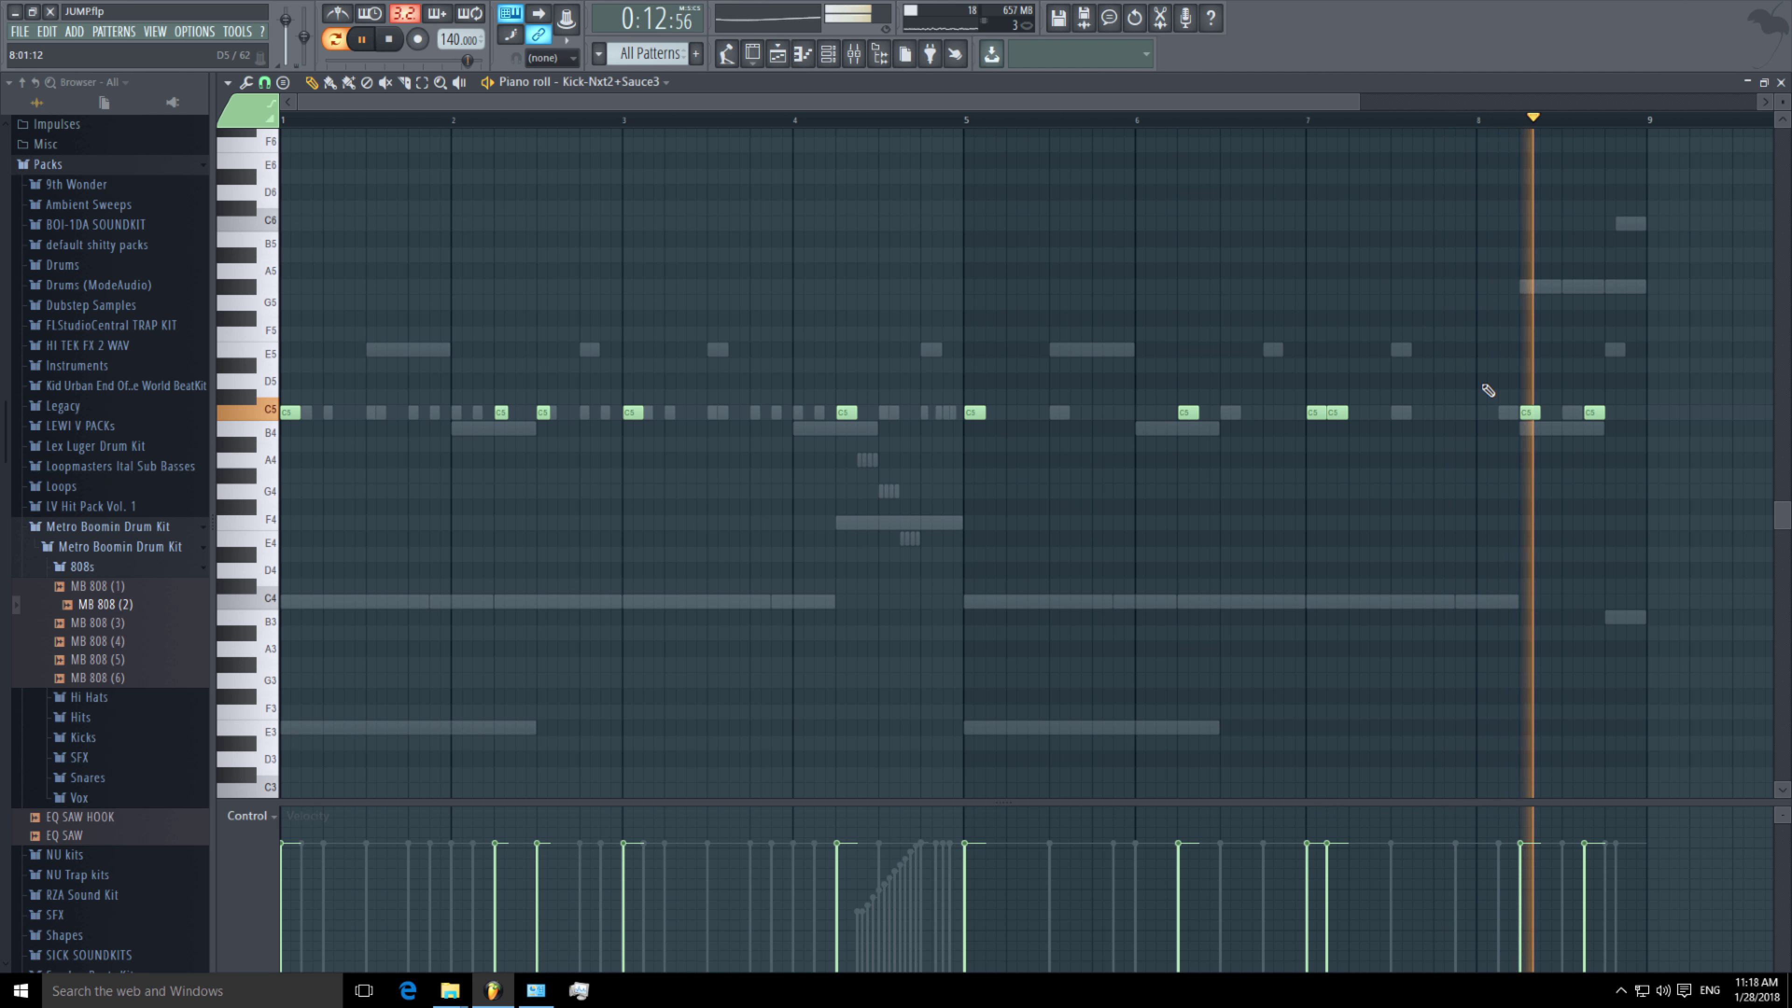
{"action": "key", "text": "space"}
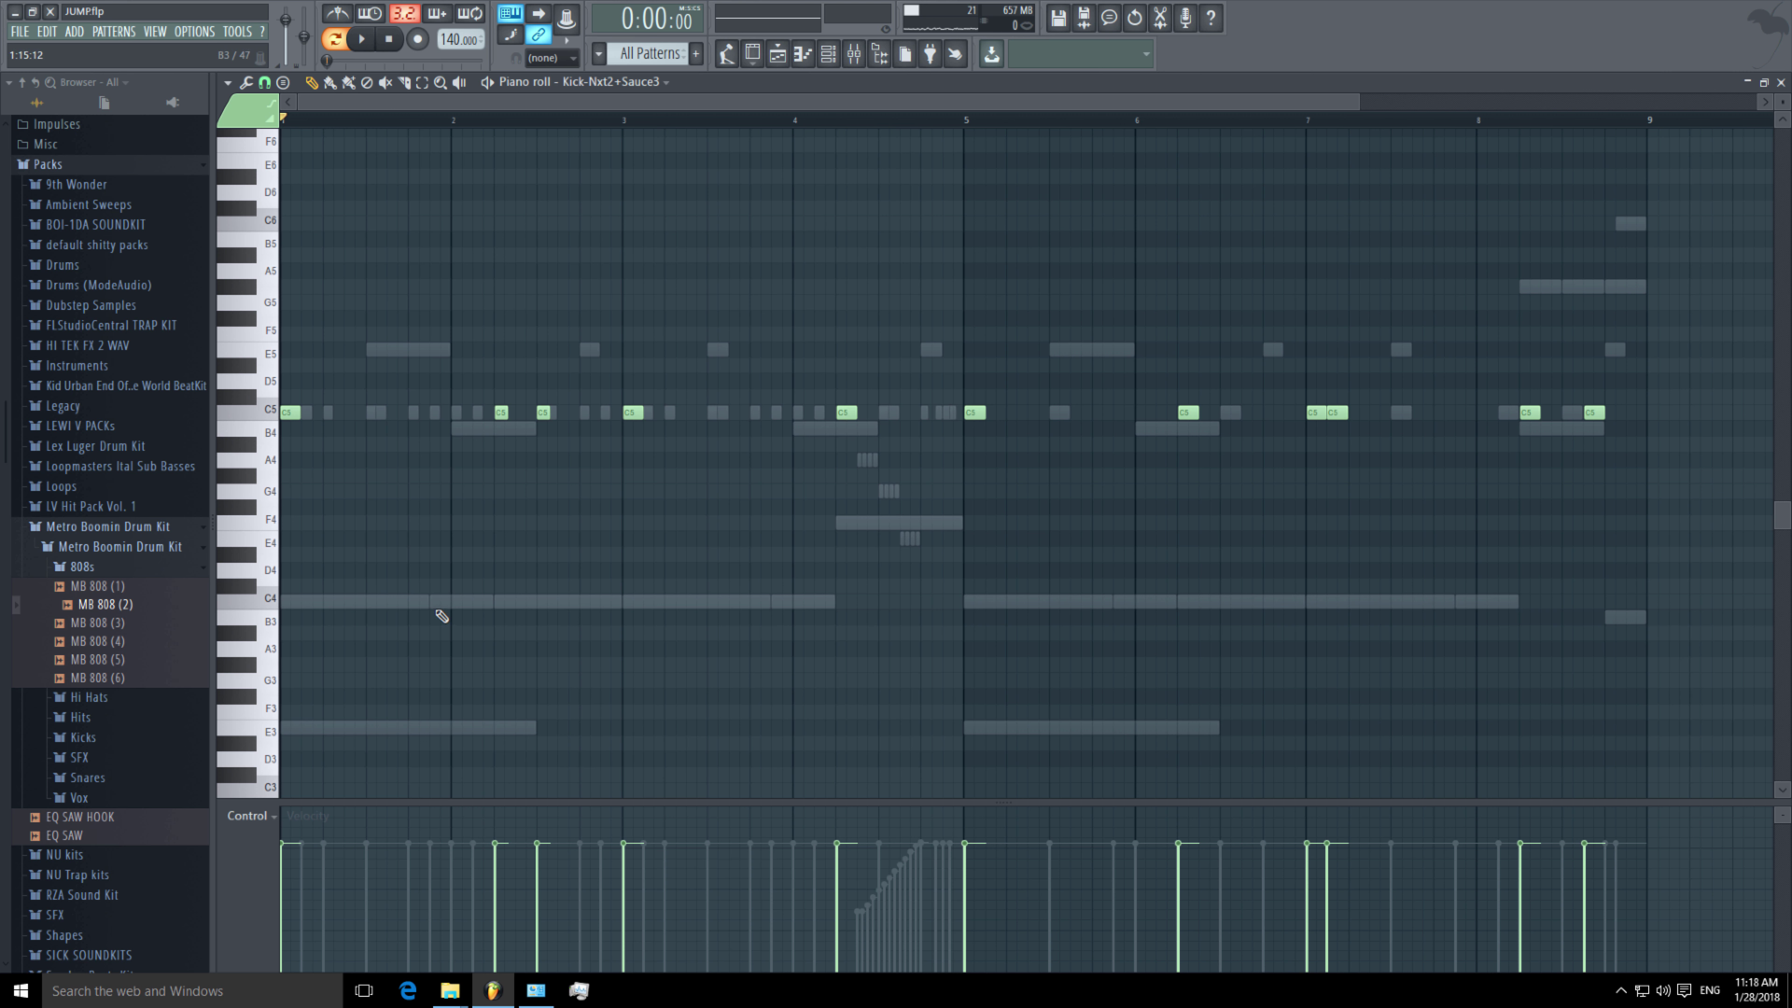
Locate the piano roll's Ghost channels helper option, leaving its setting as it is.
{"action": "left_click", "coordinate": [246, 83]}
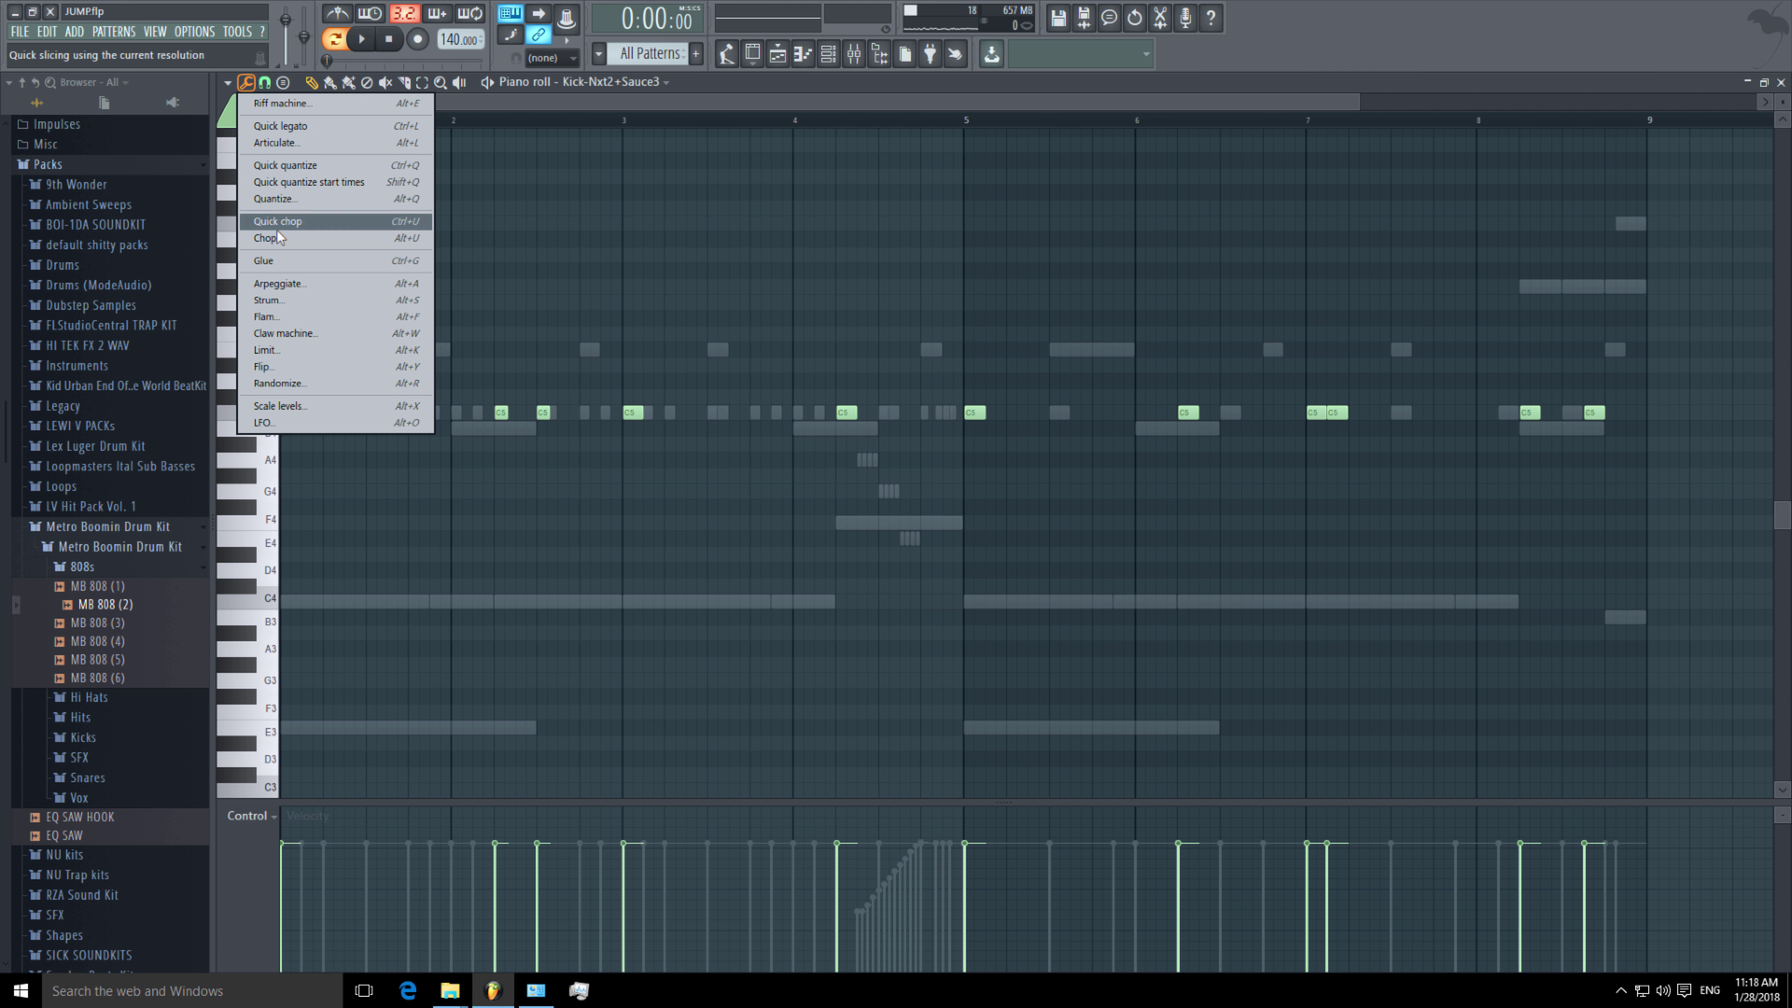
{"action": "left_click", "coordinate": [230, 83]}
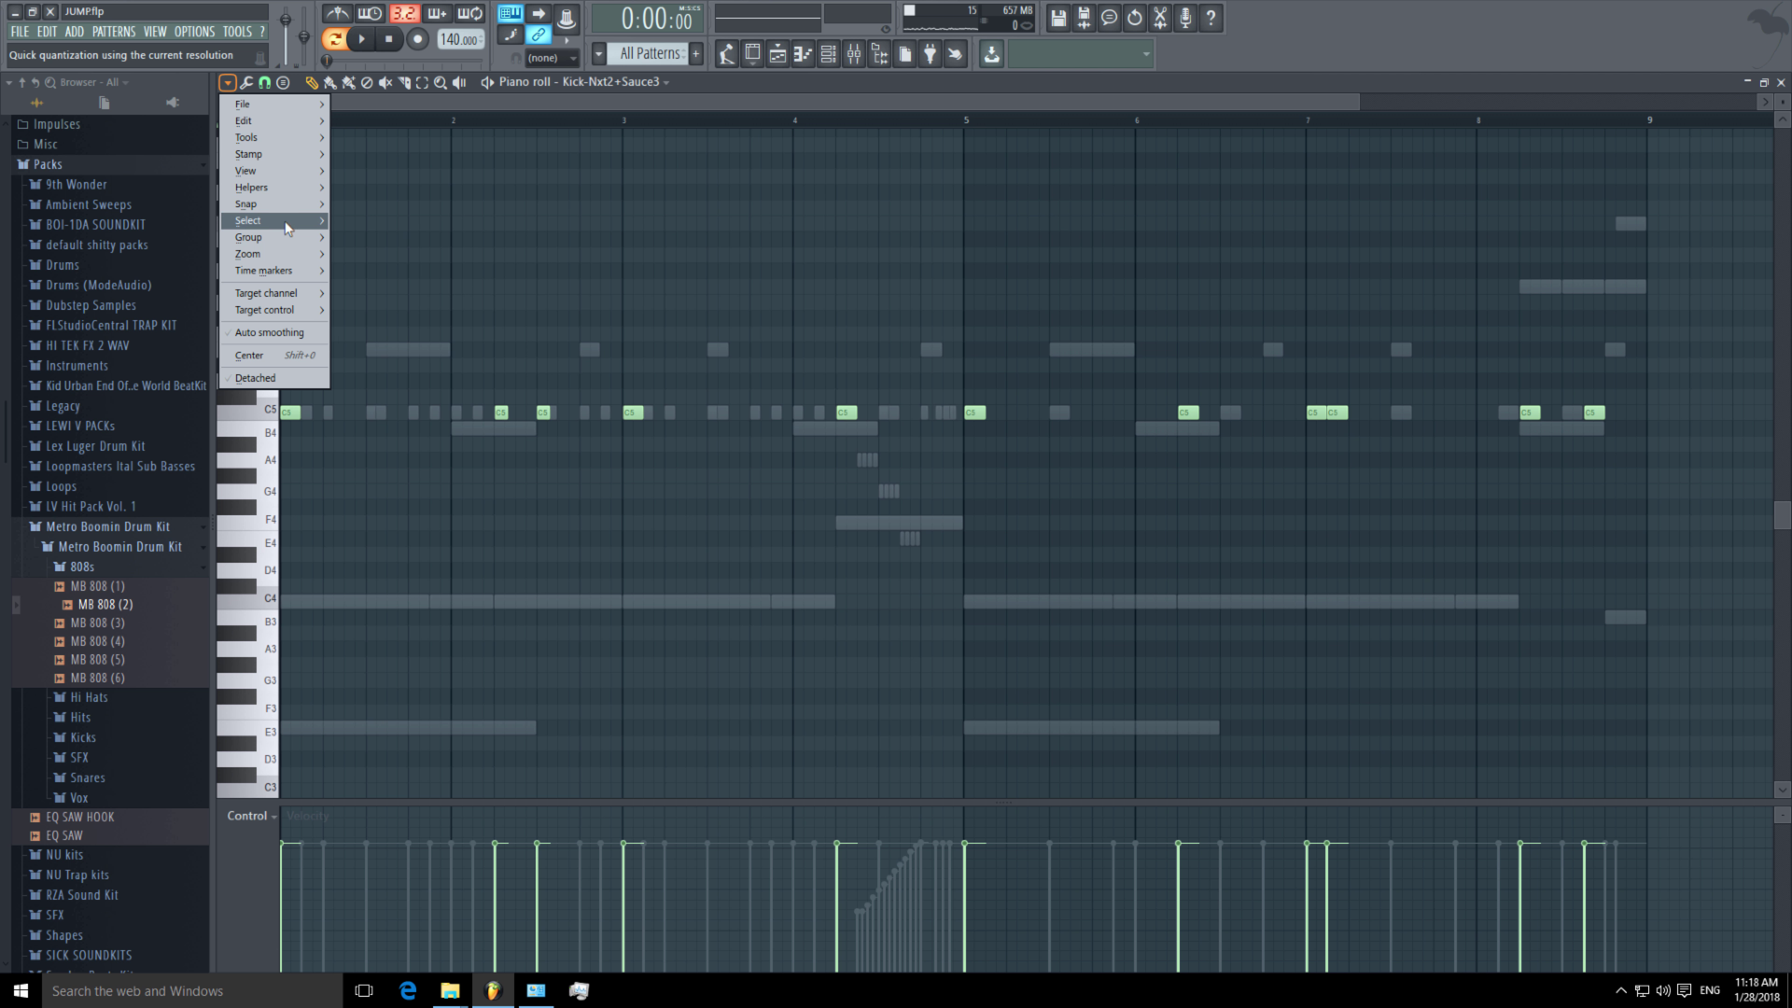
{"action": "mouse_move", "coordinate": [285, 227]}
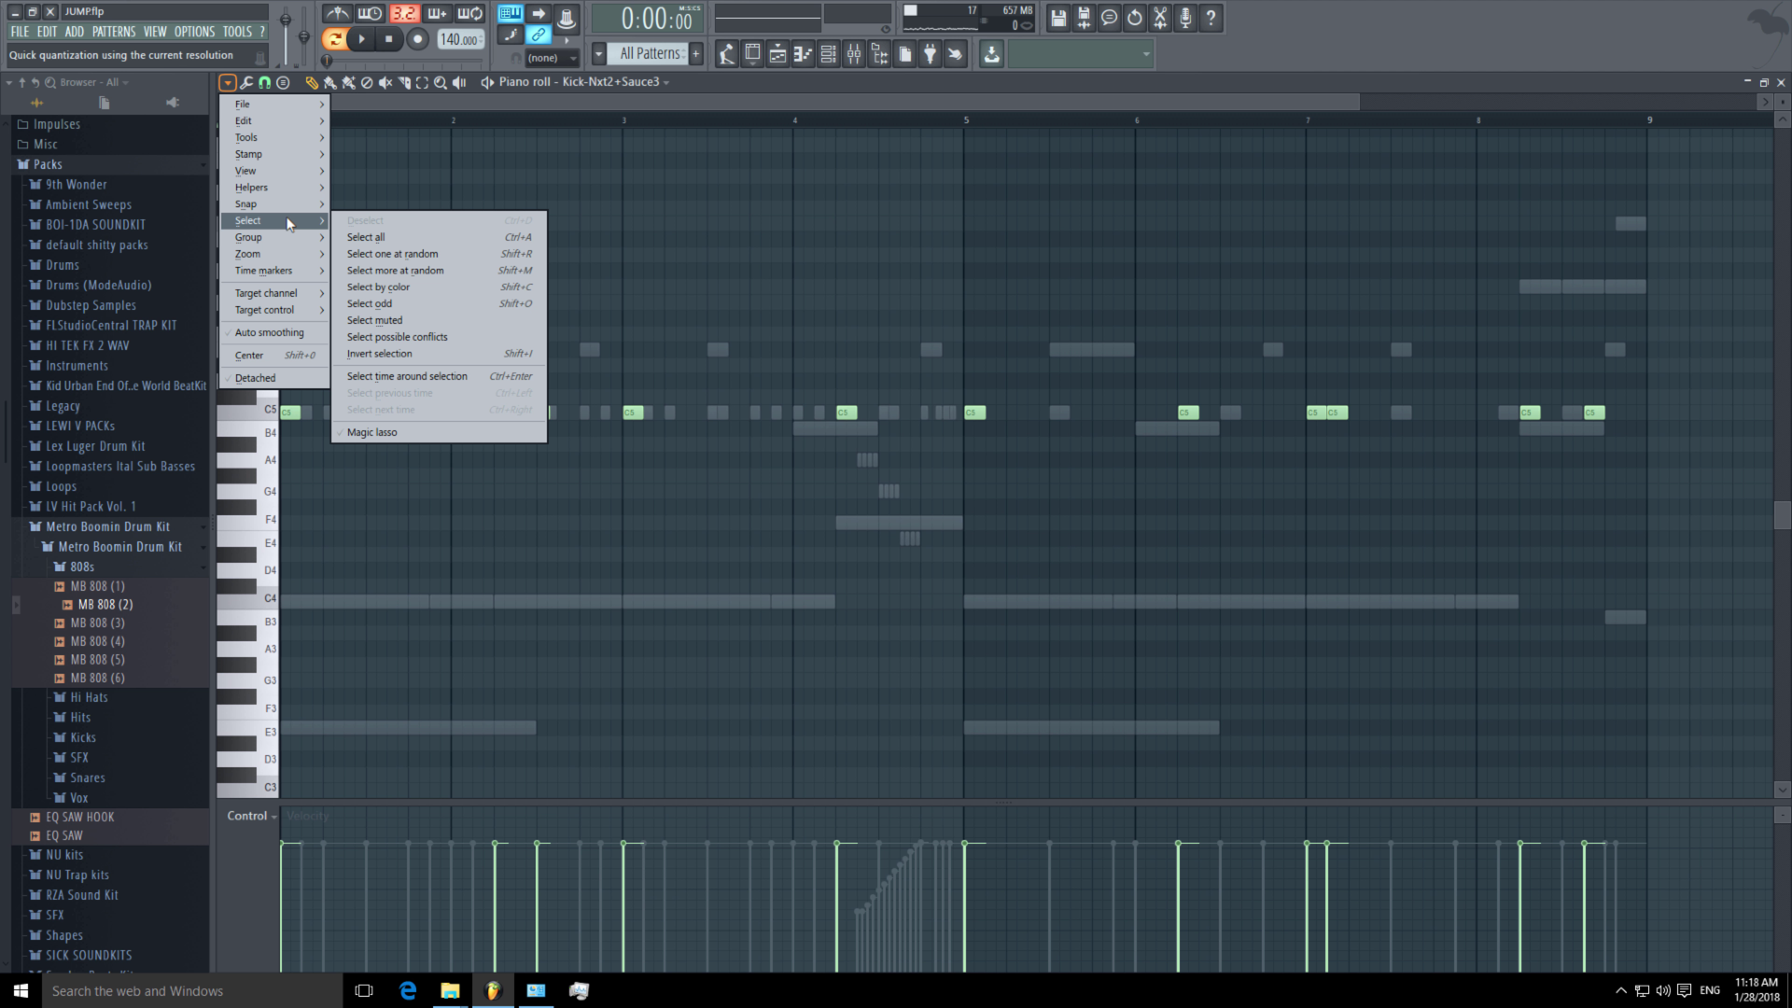
{"action": "mouse_move", "coordinate": [286, 186]}
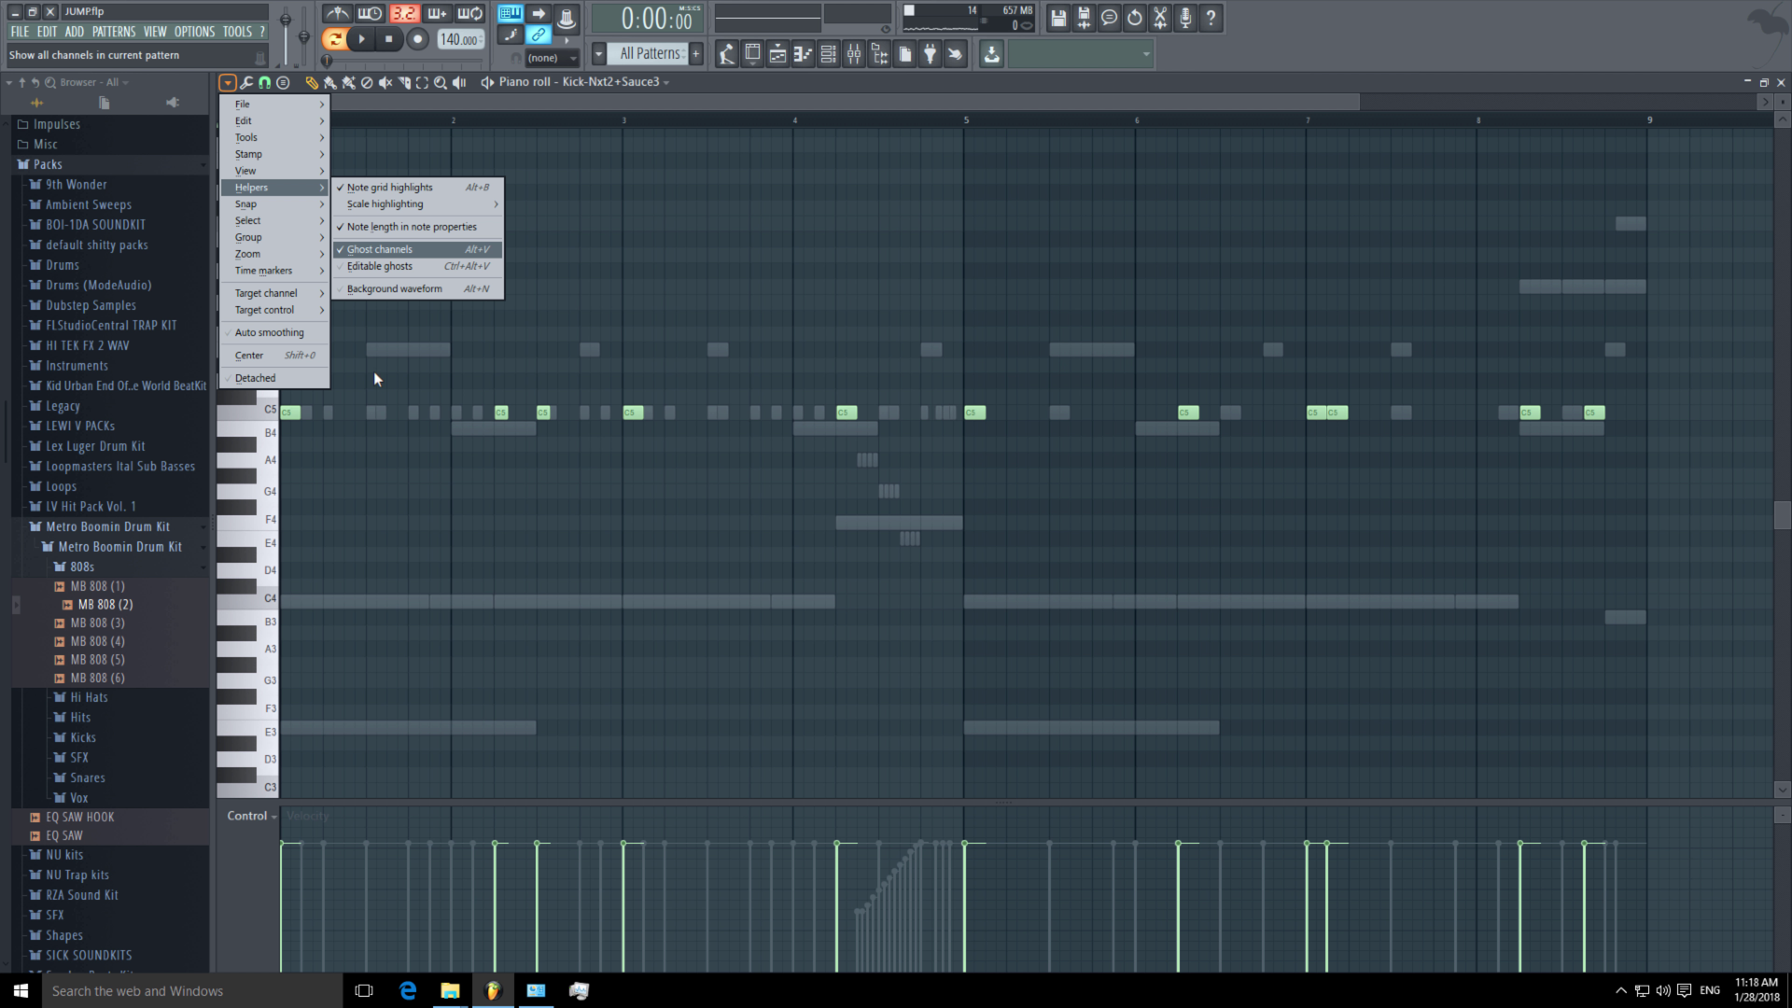
{"action": "left_click", "coordinate": [469, 417]}
Place a trial C5 kick note just after the start of bar 2 and delete it.
{"action": "left_click", "coordinate": [468, 417]}
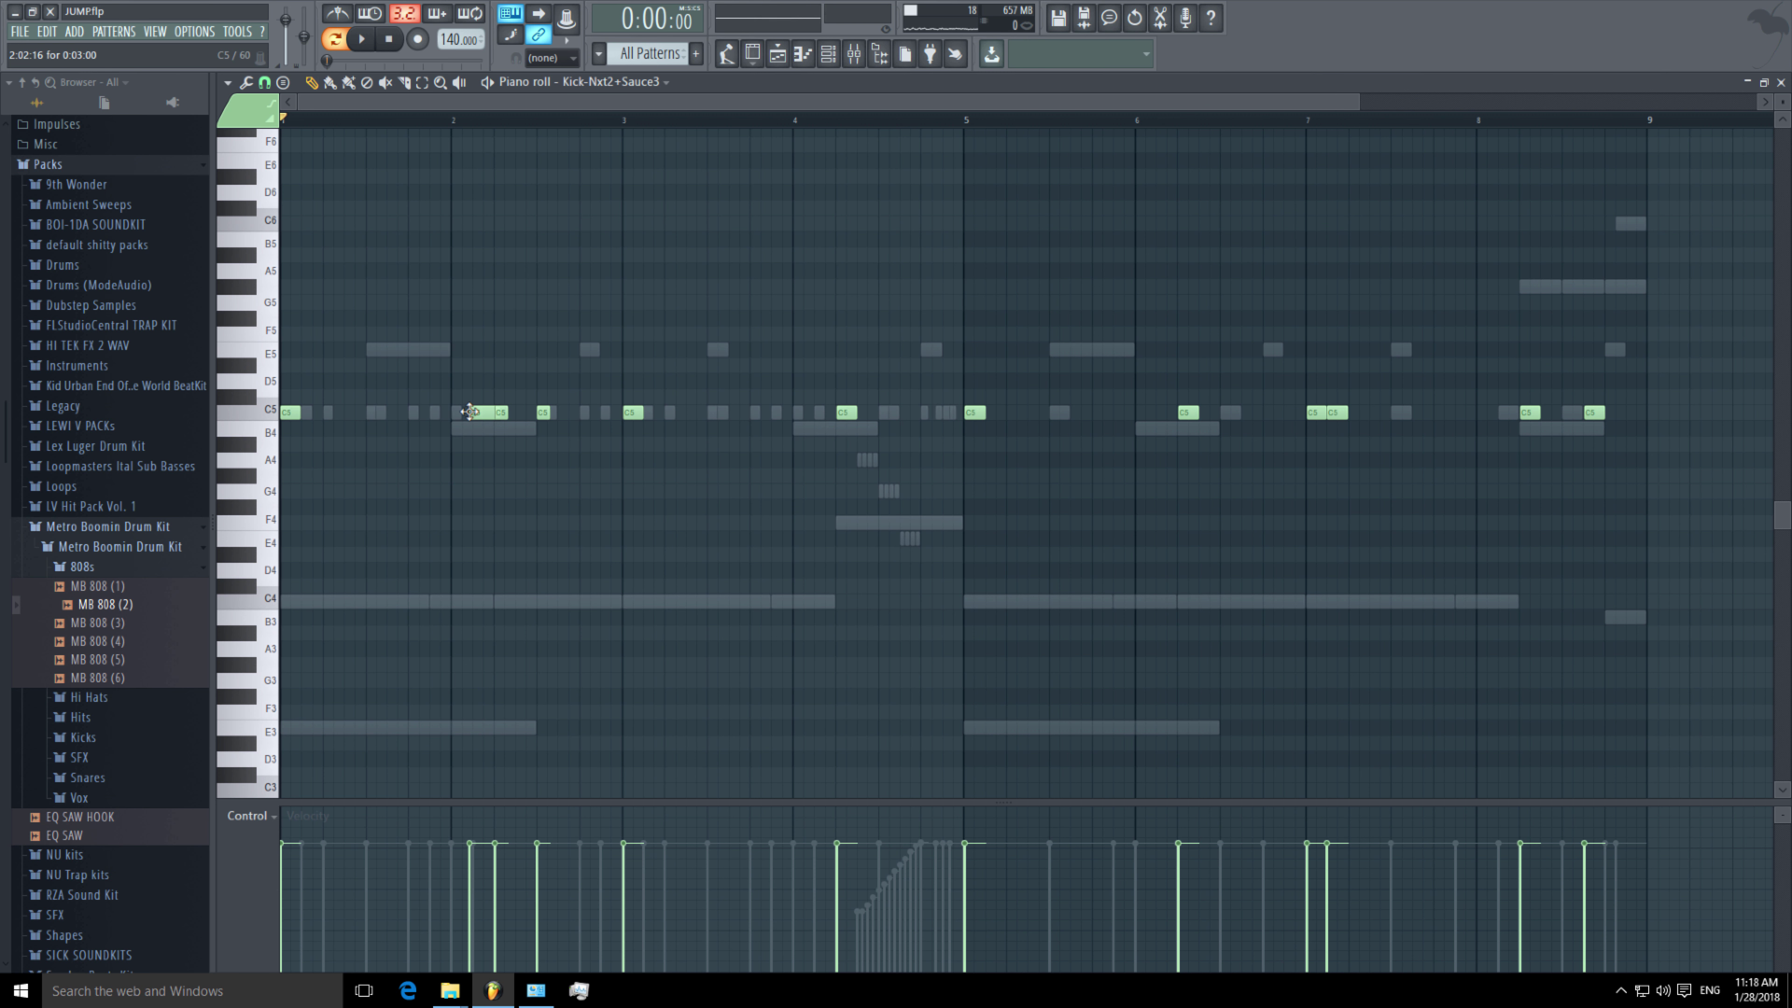
{"action": "right_click", "coordinate": [469, 412]}
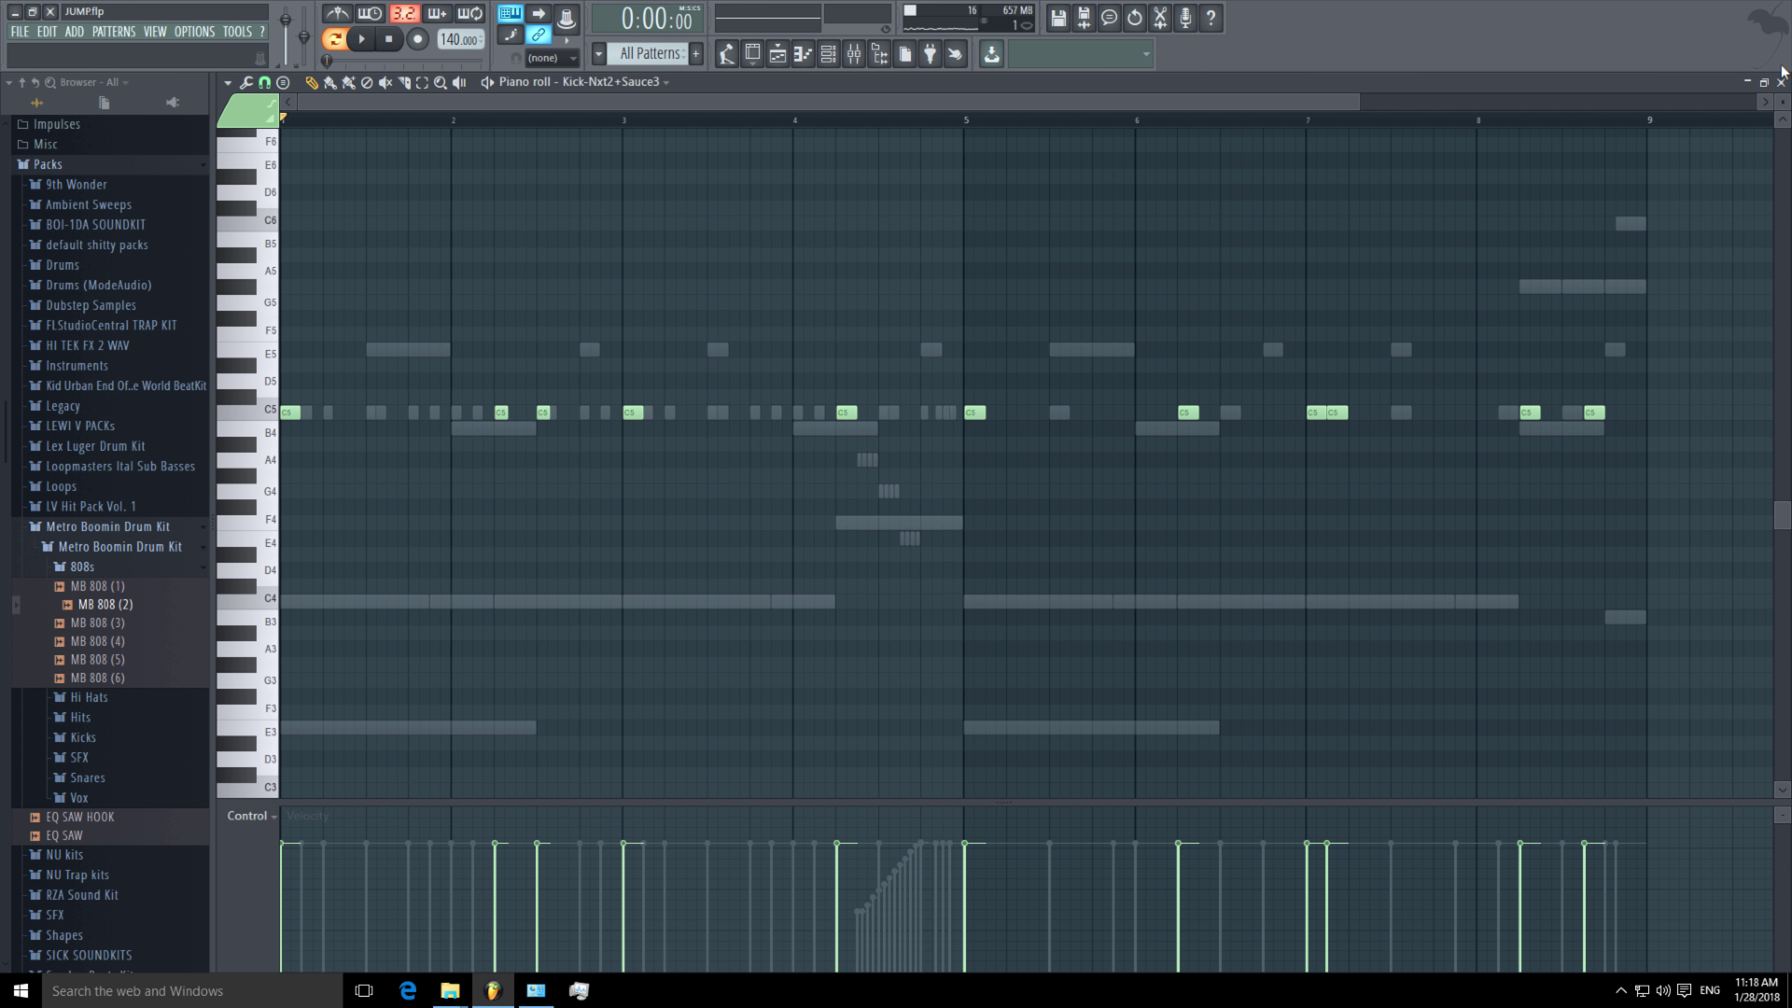
Close the kick's piano roll and solo the 808-Start-With-Me-Then-Stack-Effects channel.
{"action": "left_click", "coordinate": [1780, 82]}
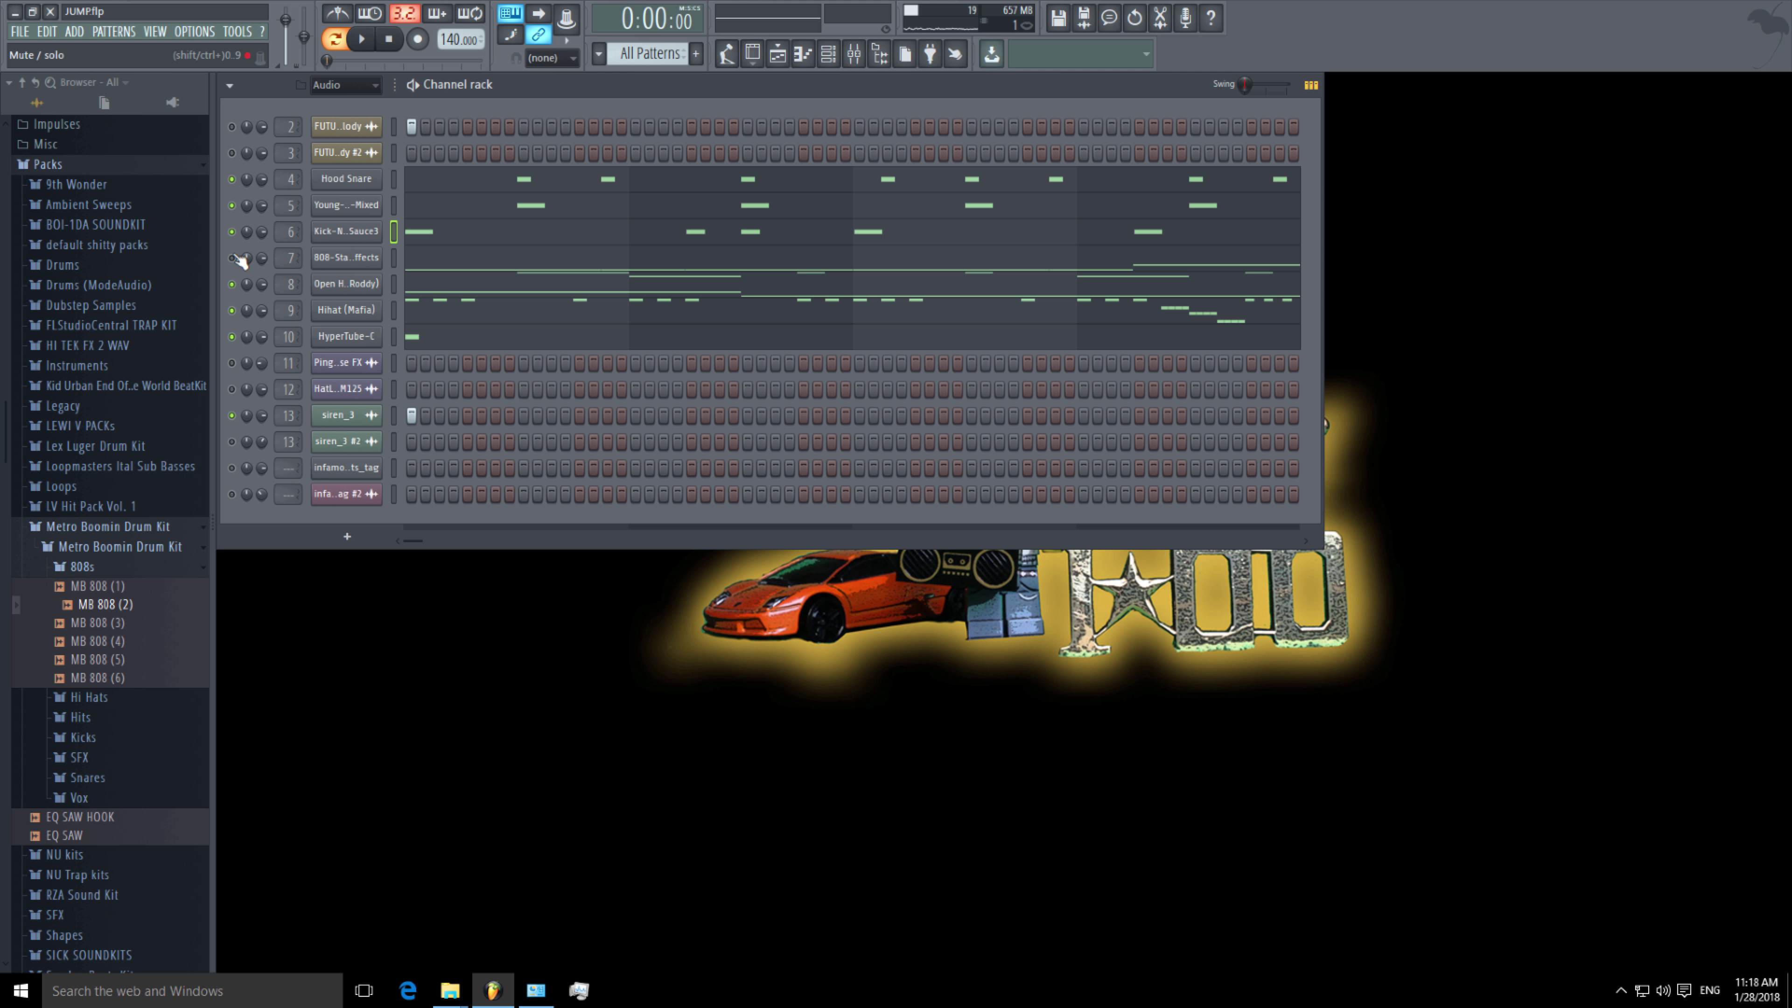
{"action": "right_click", "coordinate": [236, 234]}
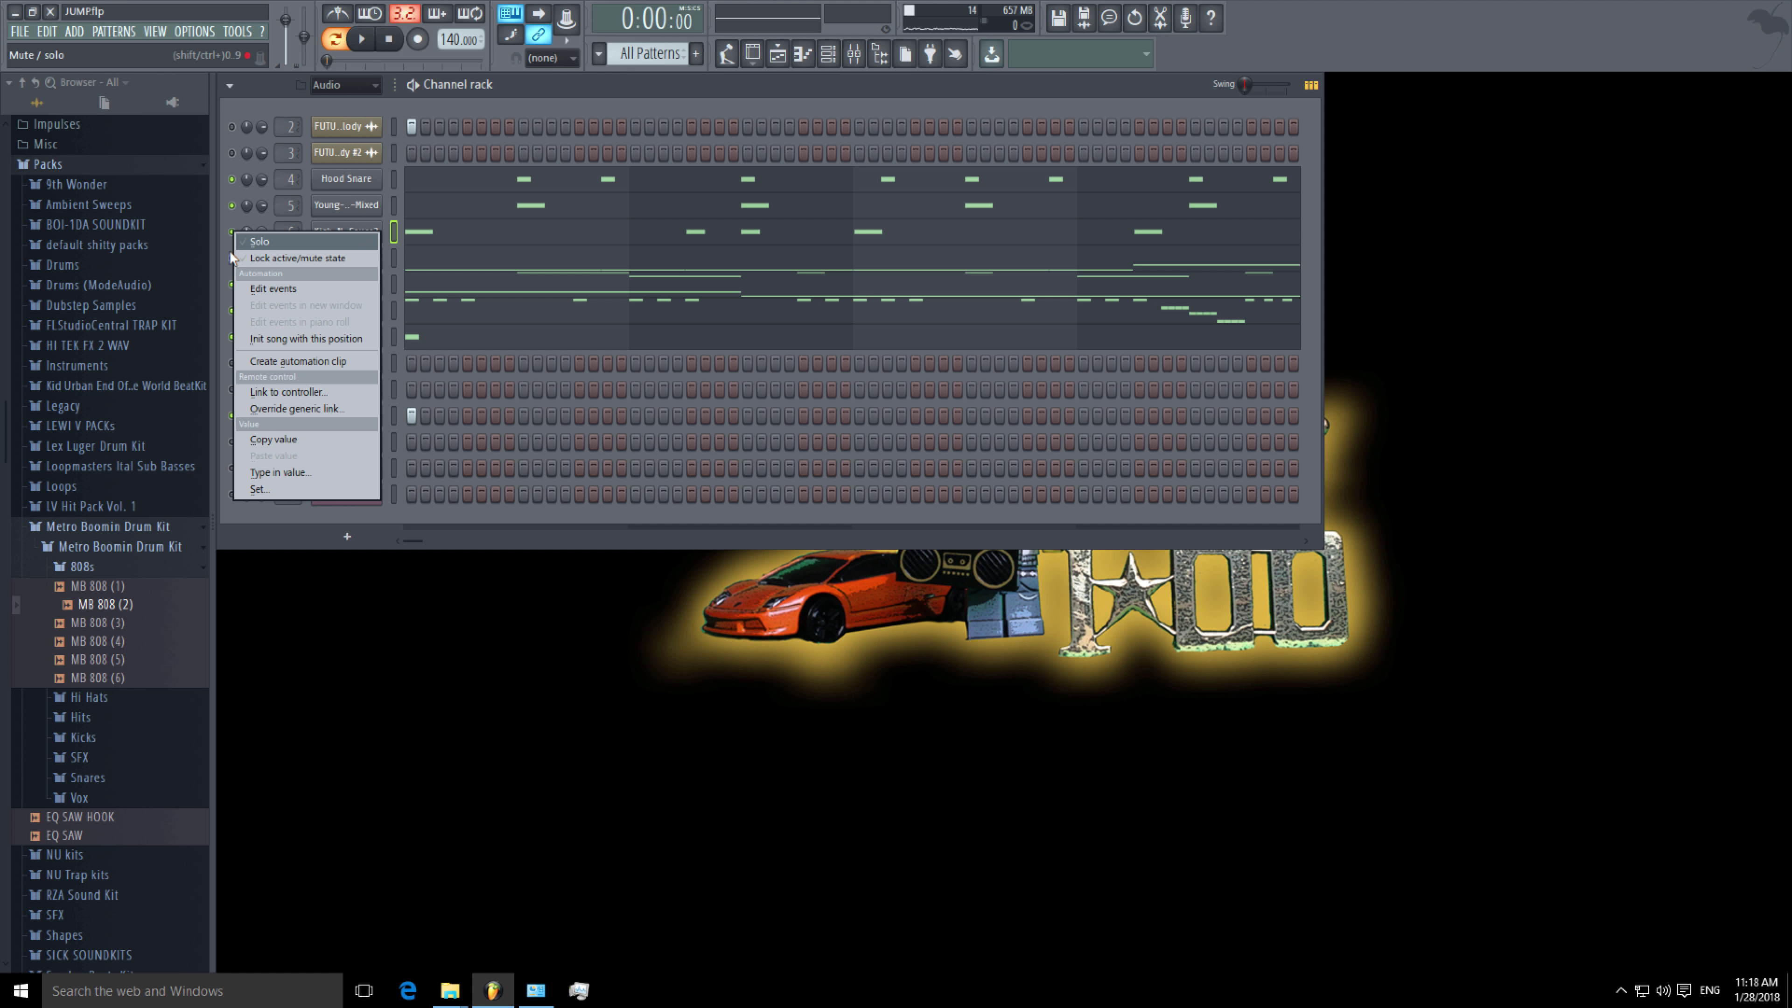
{"action": "right_click", "coordinate": [232, 254]}
{"action": "left_click", "coordinate": [244, 260]}
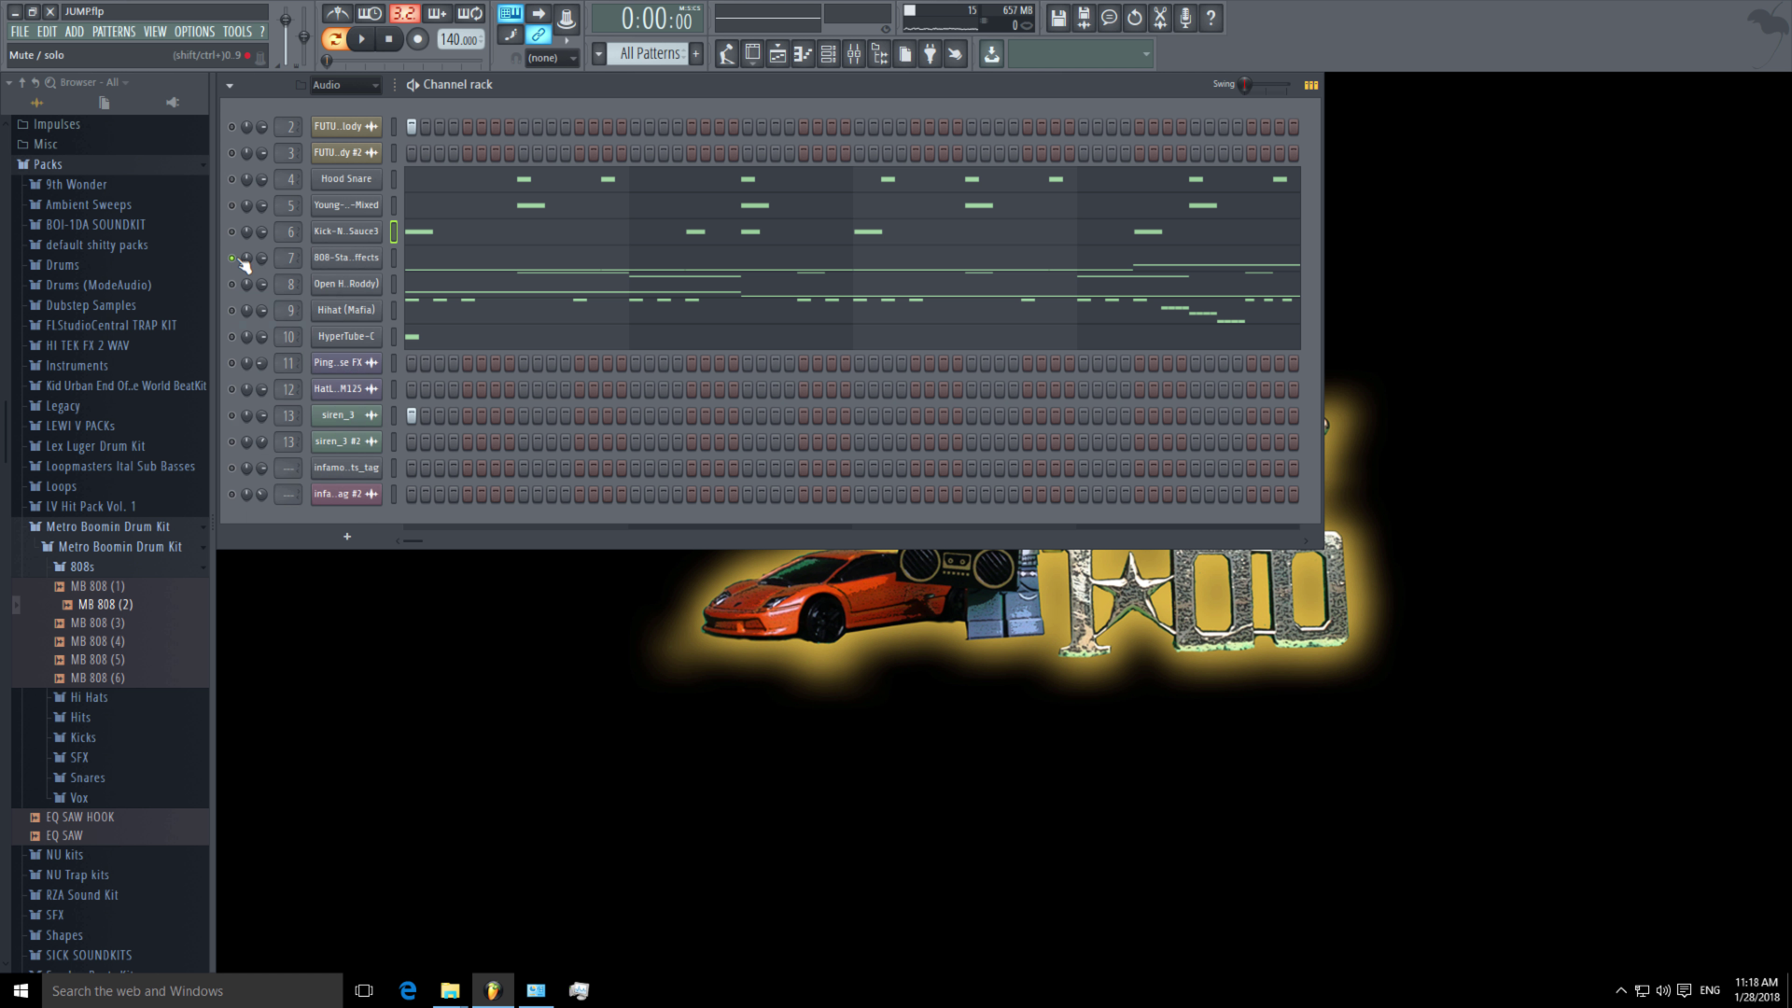
Open the 808-Start-With-Me-Then-Stack-Effects notes in the piano roll and play them from the start.
{"action": "left_click", "coordinate": [664, 287]}
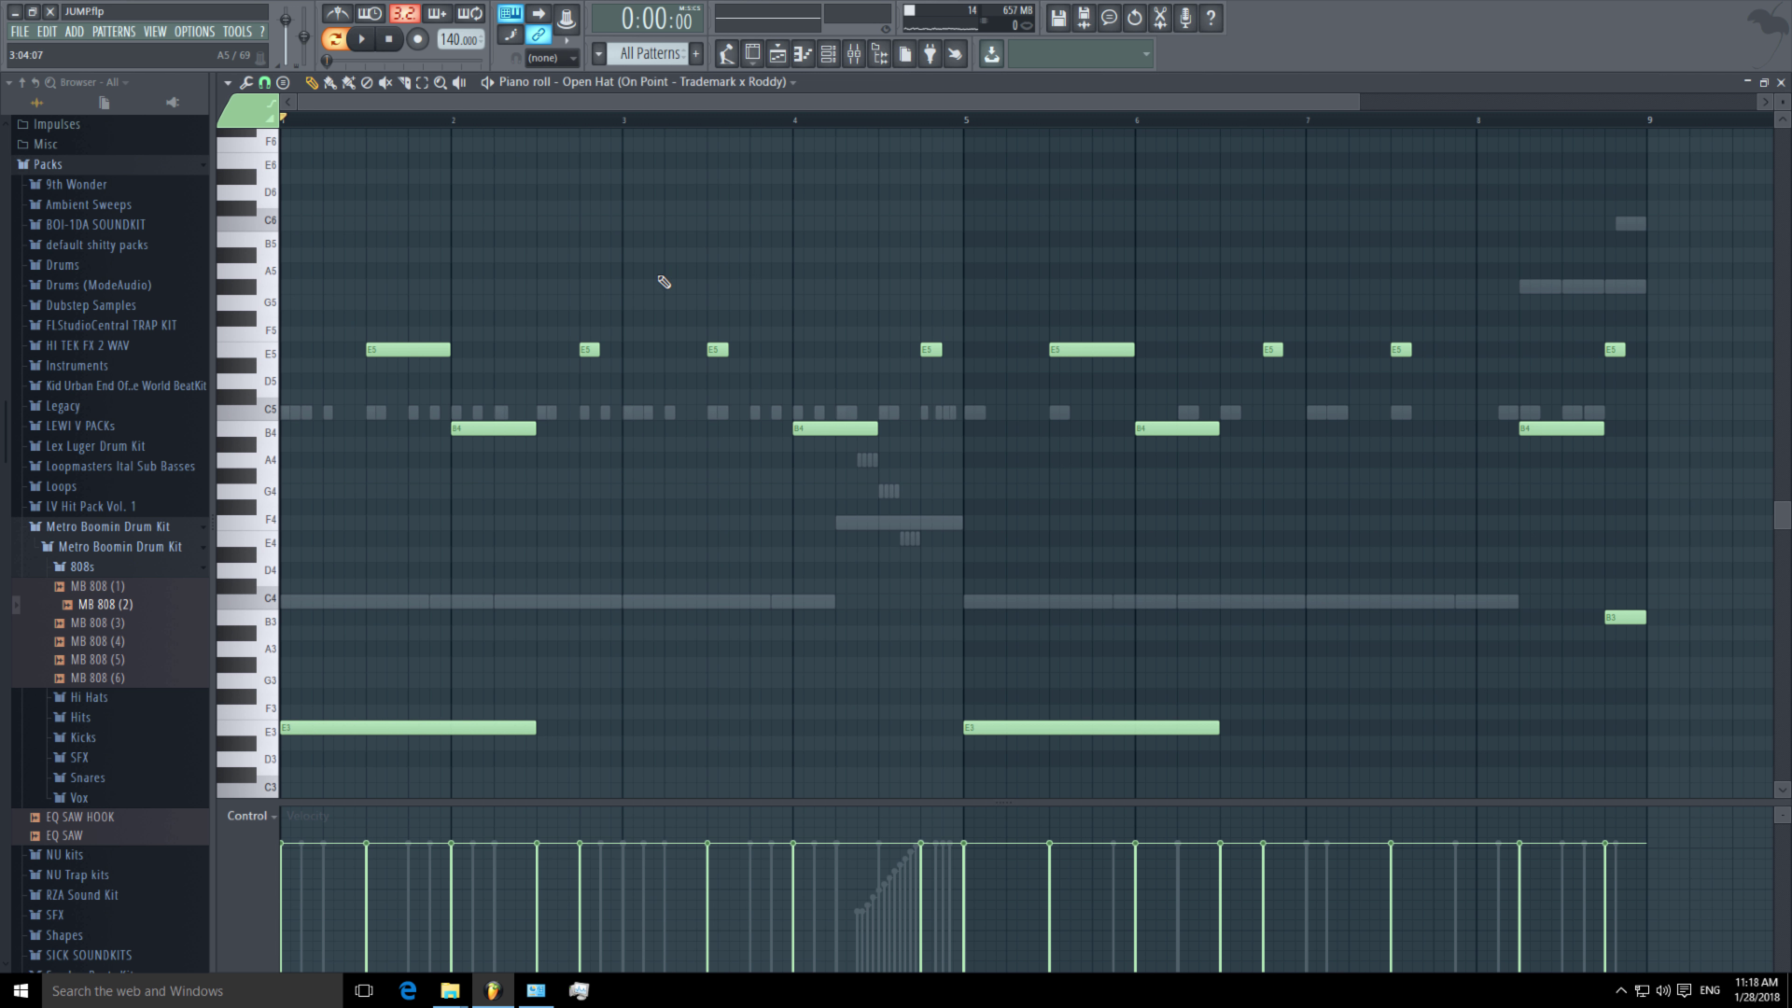
{"action": "left_click", "coordinate": [1781, 82]}
{"action": "left_click", "coordinate": [434, 270]}
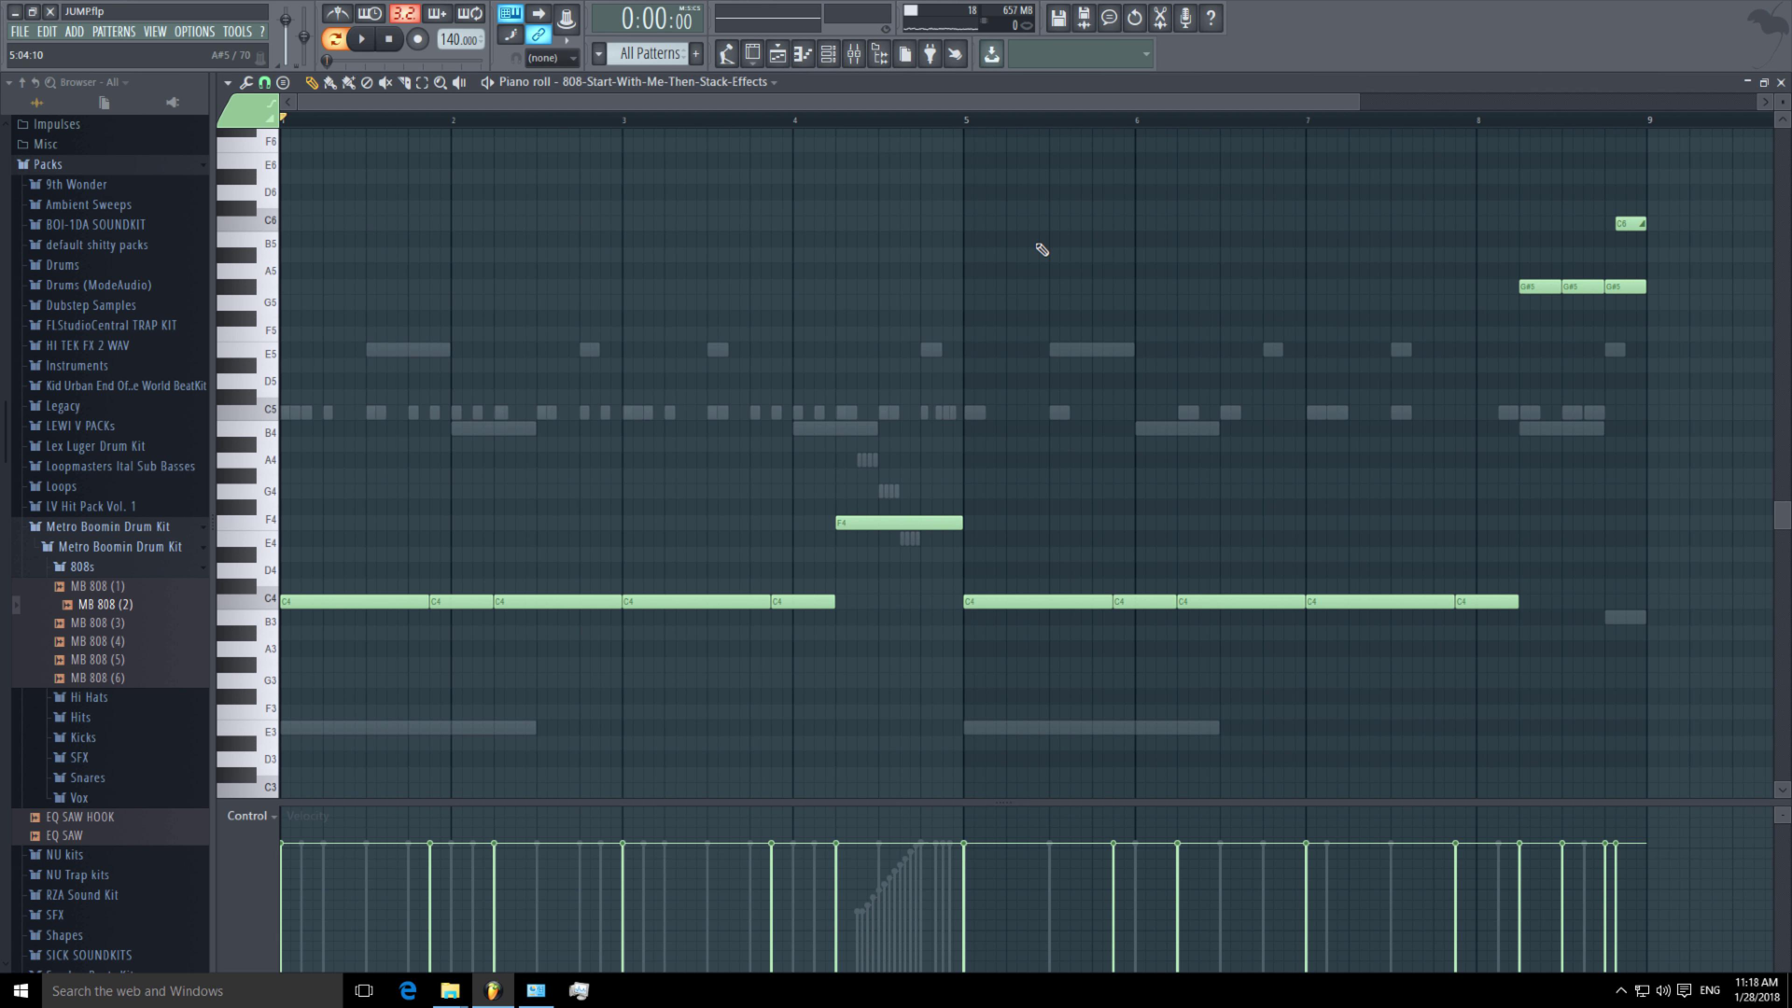
{"action": "left_click_drag", "start_coordinate": [1355, 97], "coordinate": [1417, 96]}
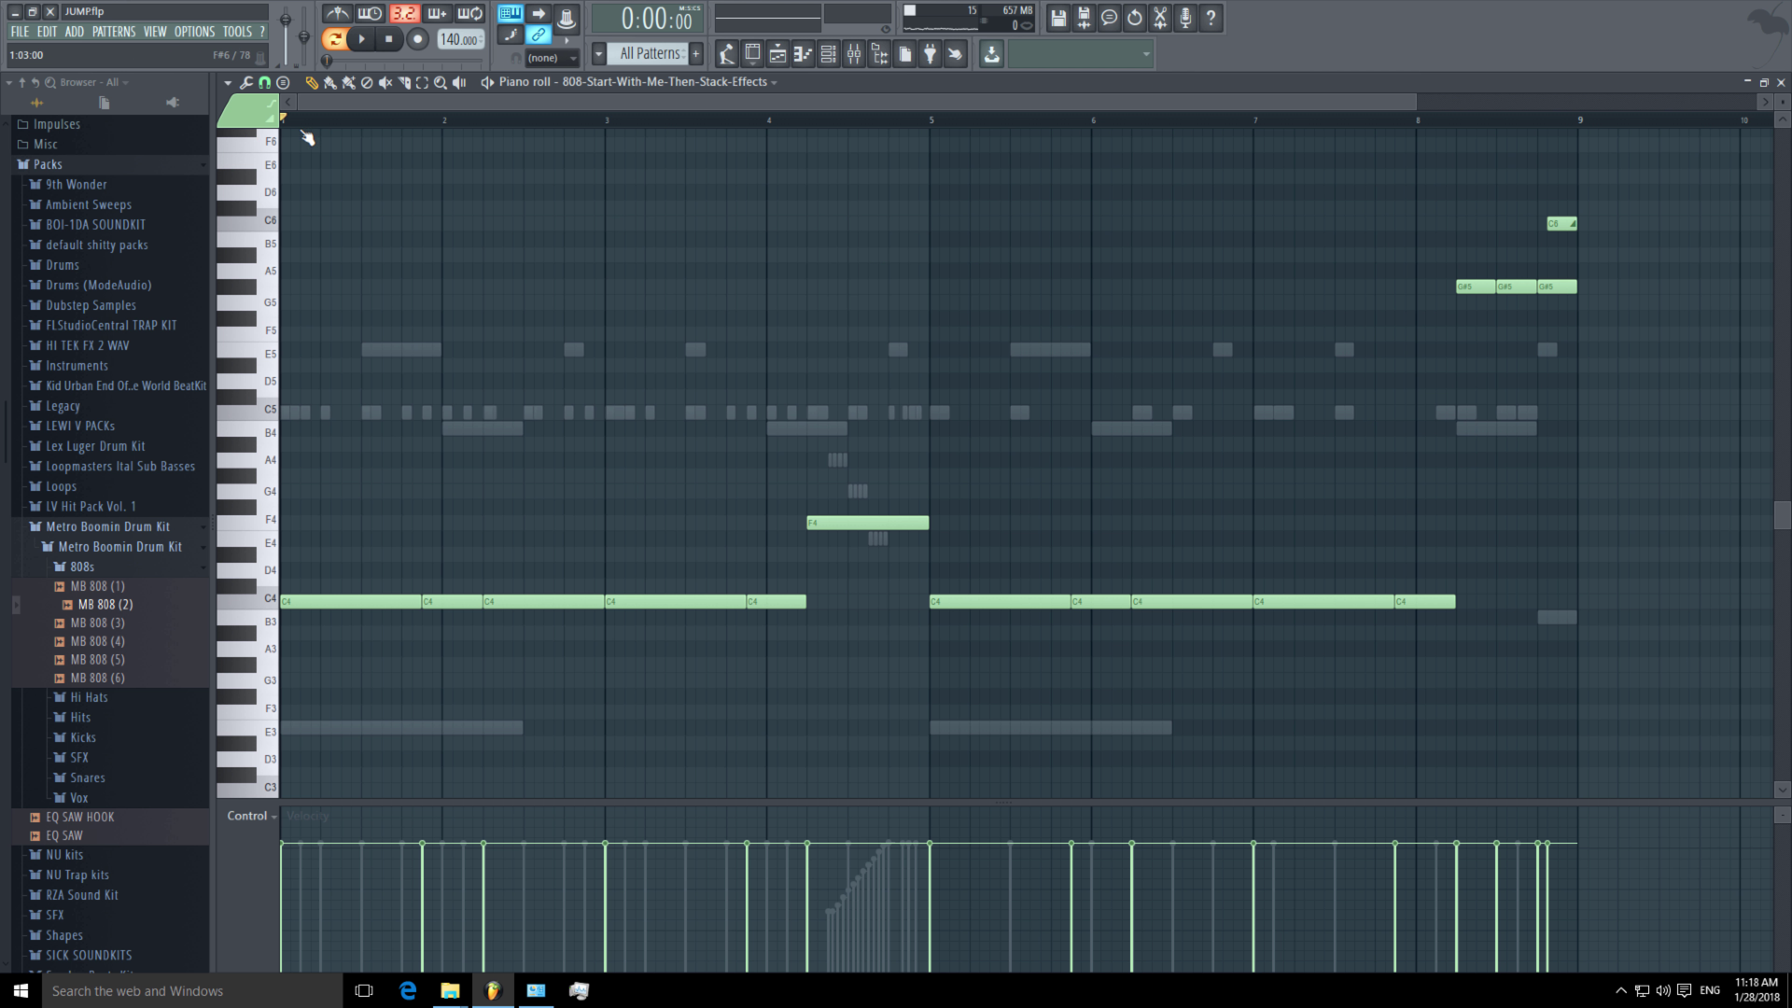
{"action": "key", "text": "space"}
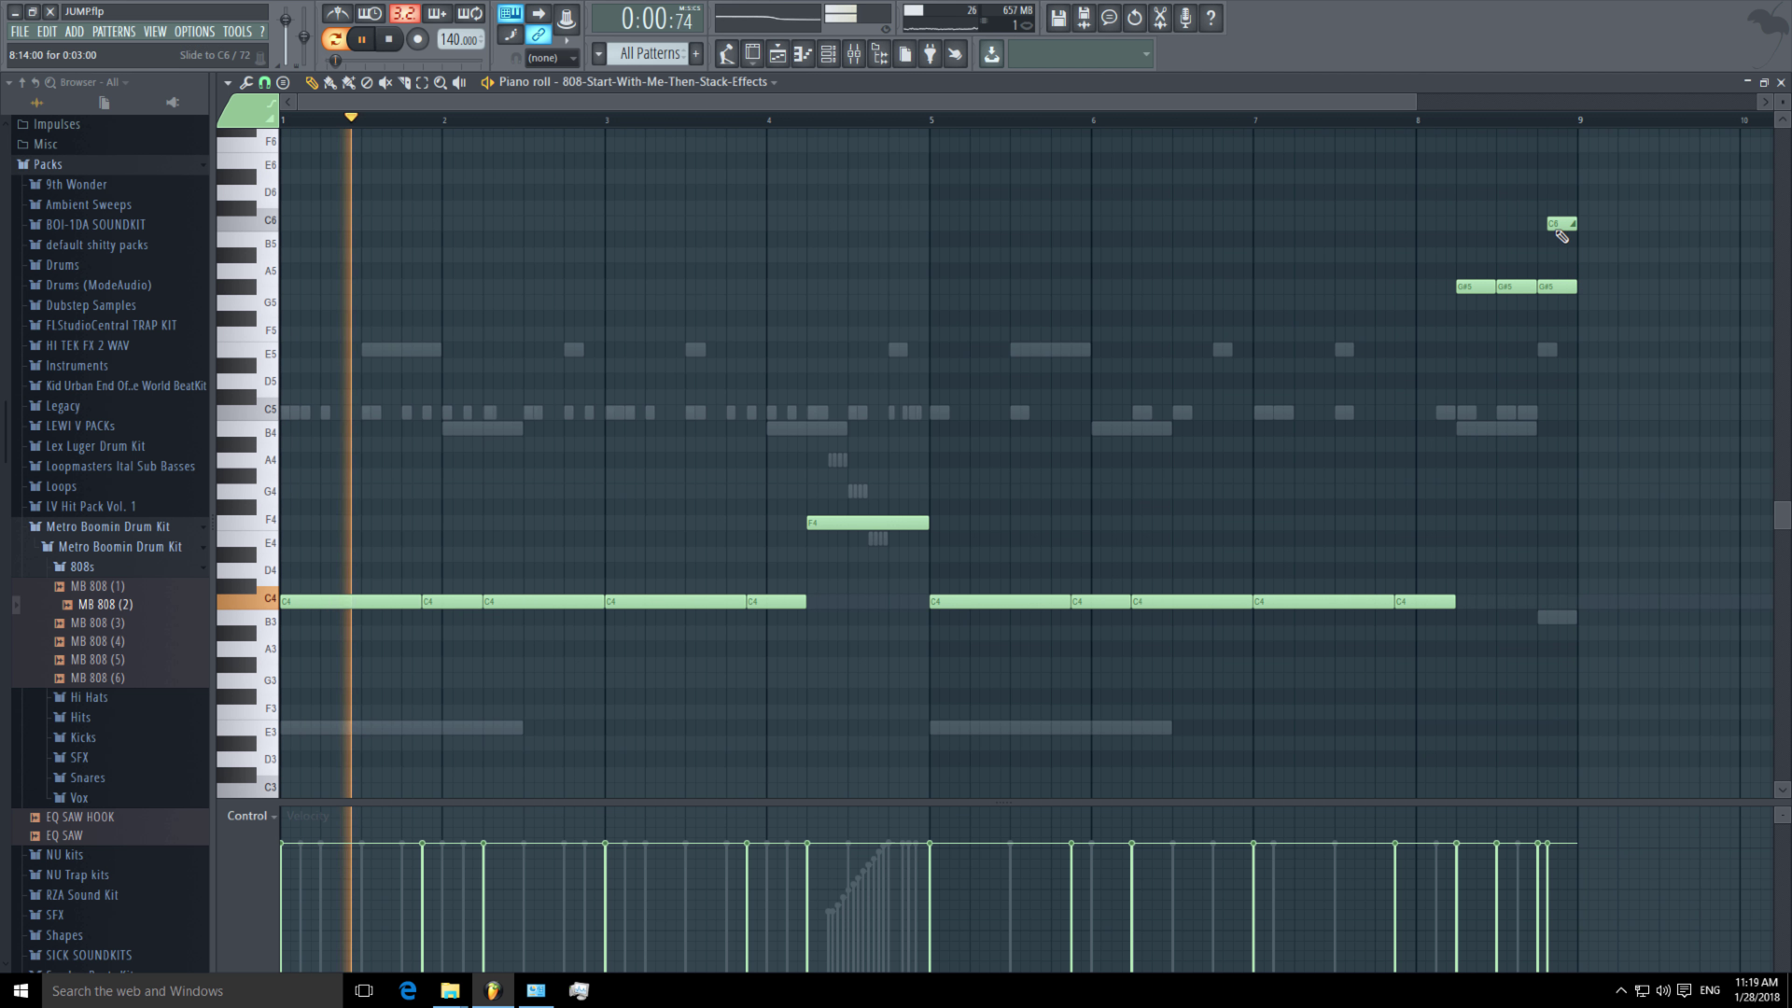
{"action": "key", "text": "space"}
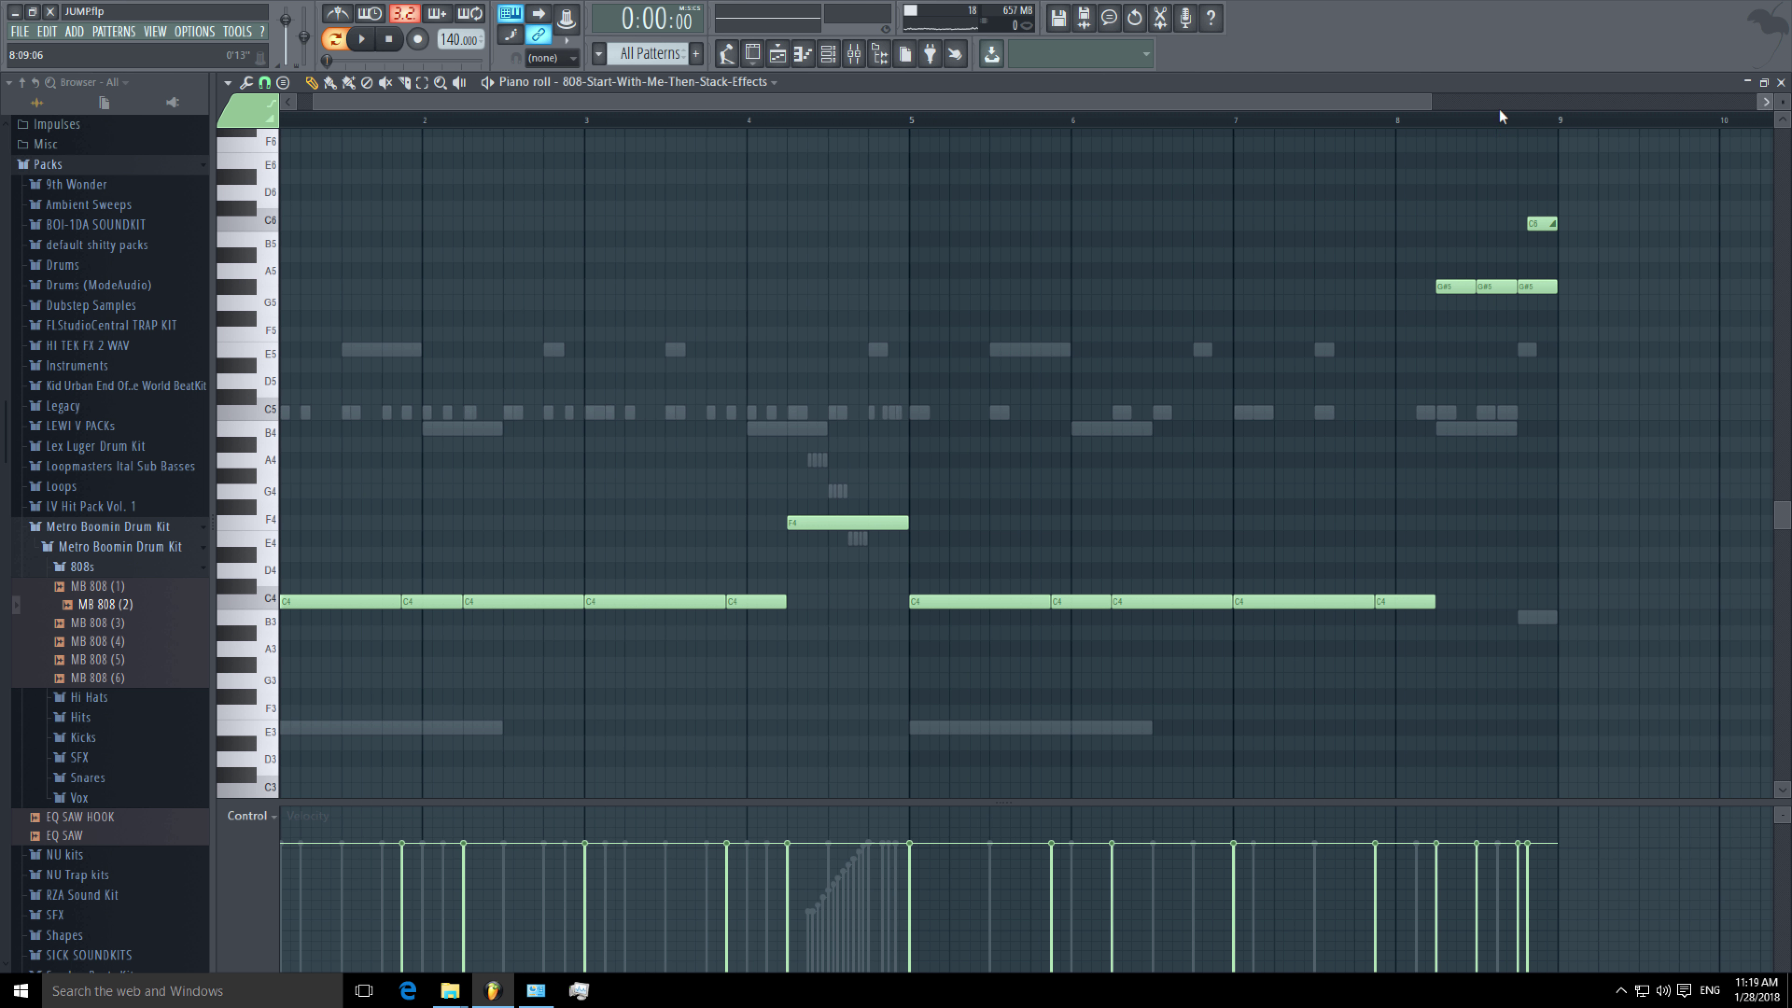
Play the 808 pattern's ending from bar 8, stop playback and close the piano roll.
{"action": "left_click", "coordinate": [1394, 119]}
{"action": "key", "text": "space"}
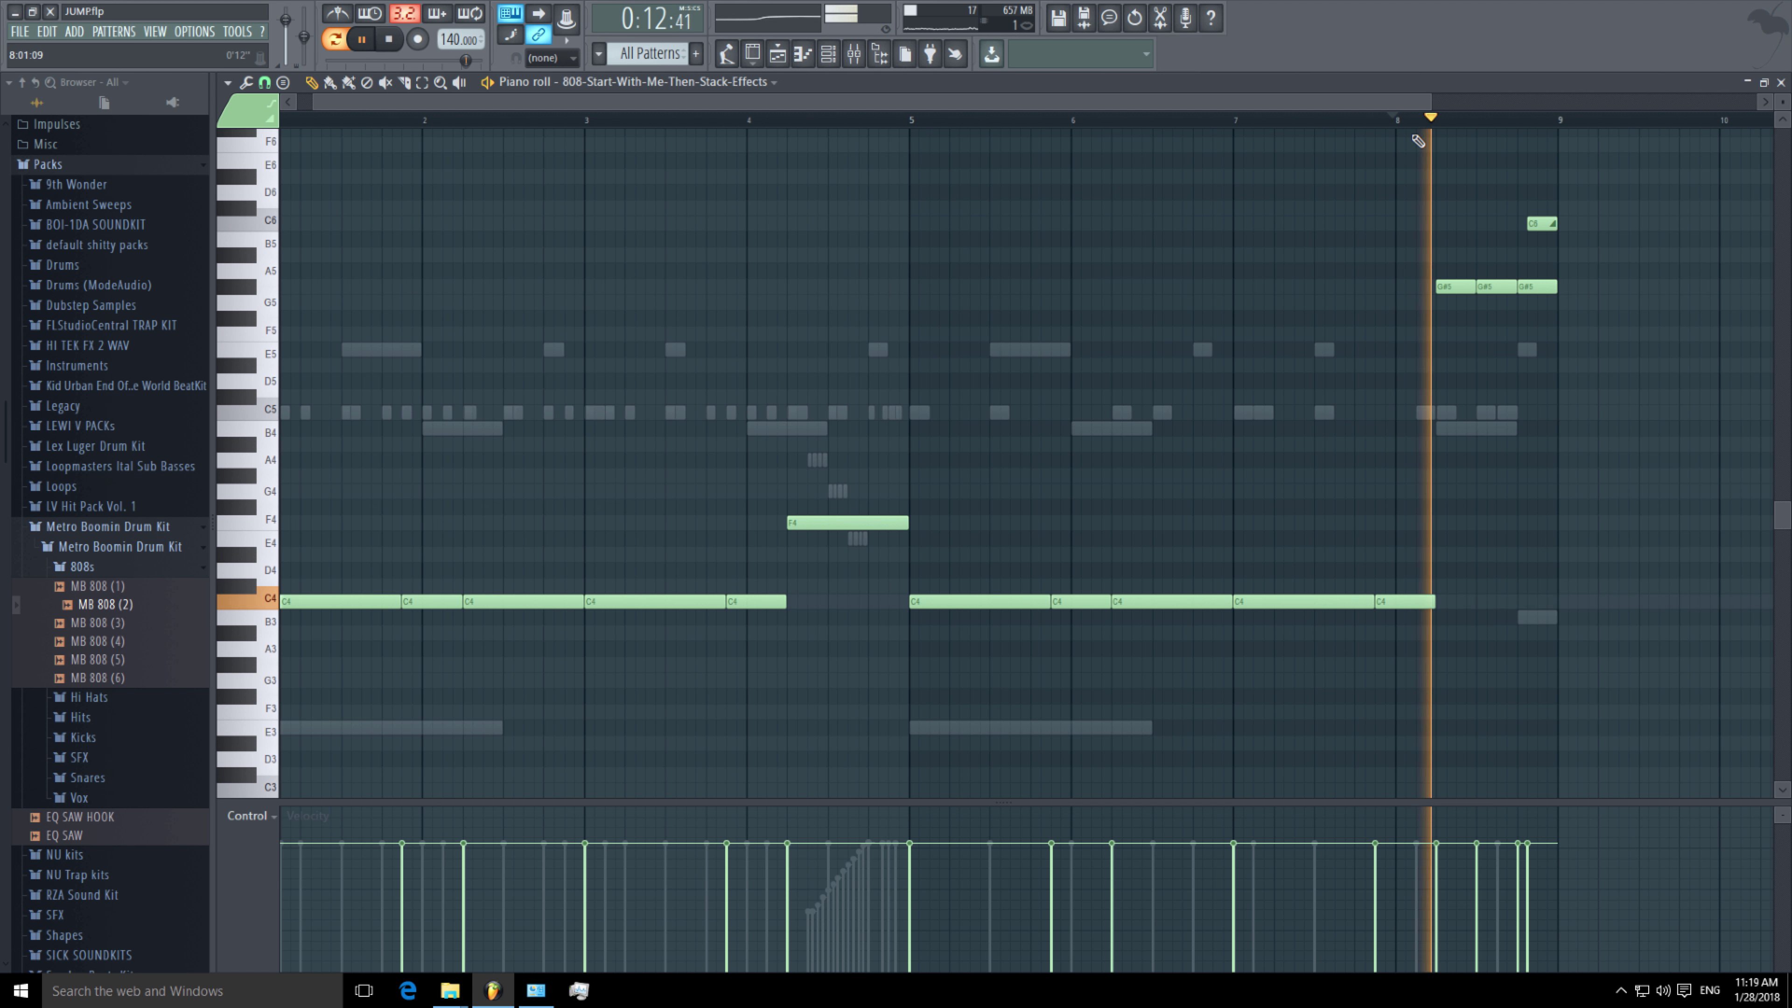
{"action": "key", "text": "space"}
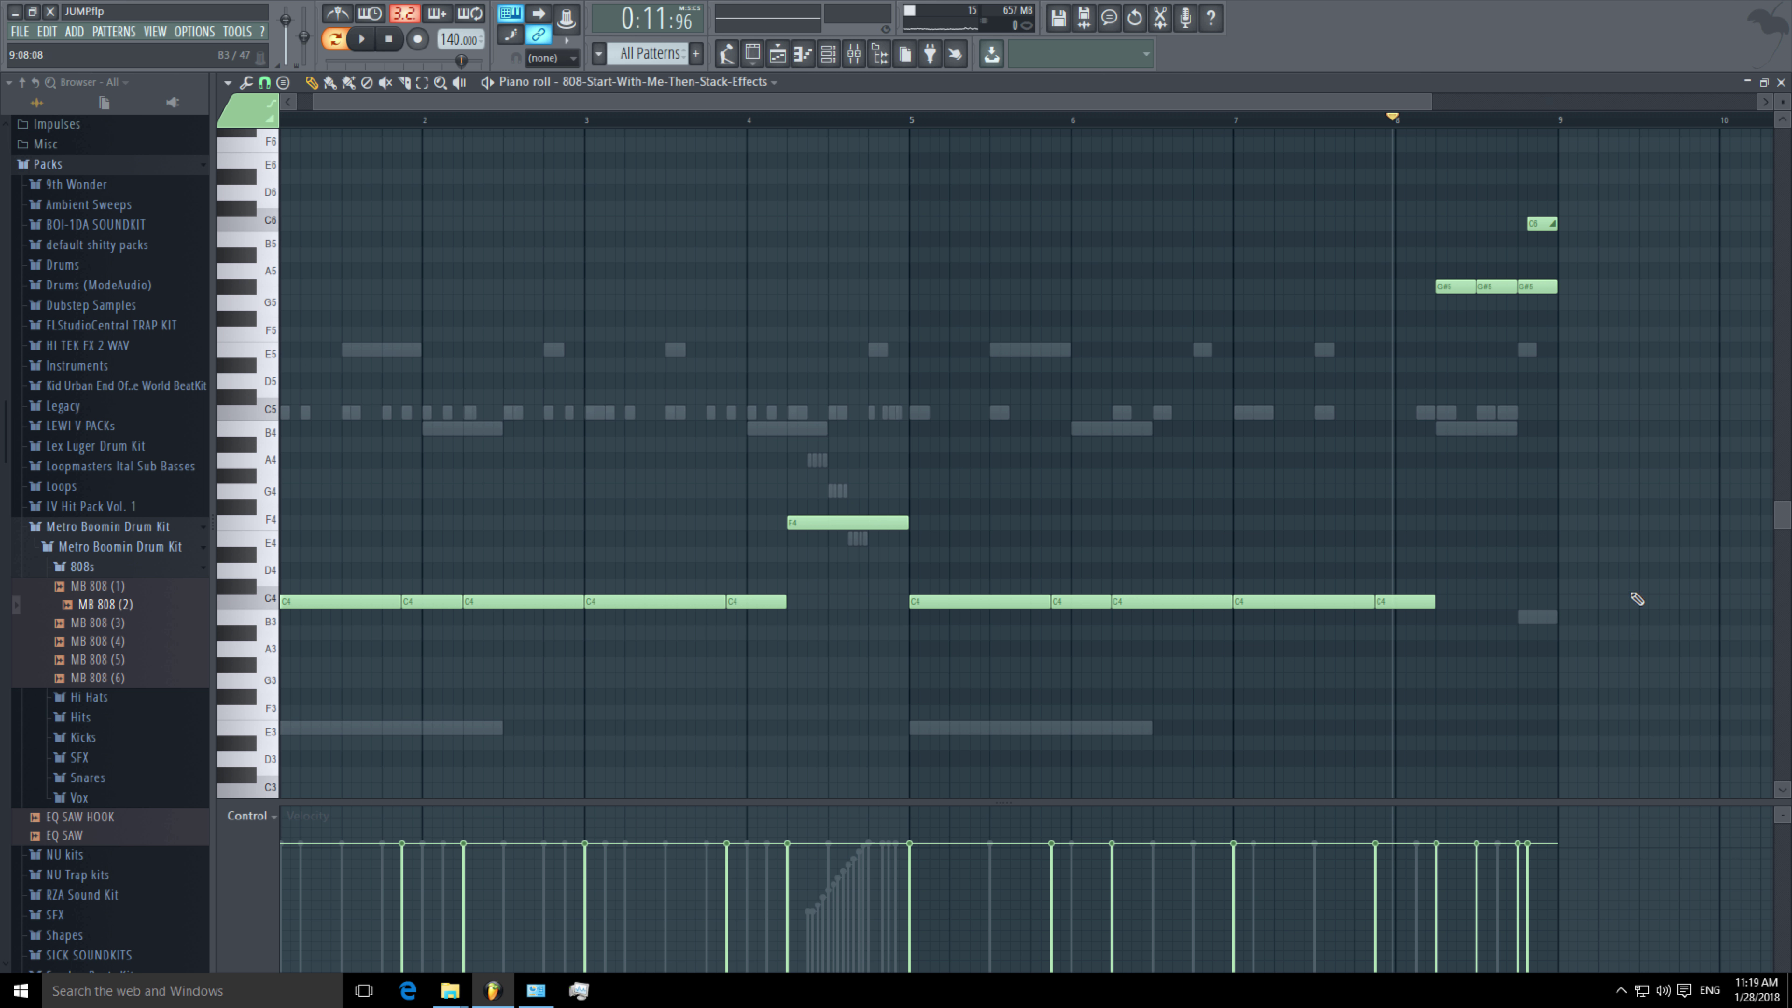
{"action": "left_click", "coordinate": [1781, 81]}
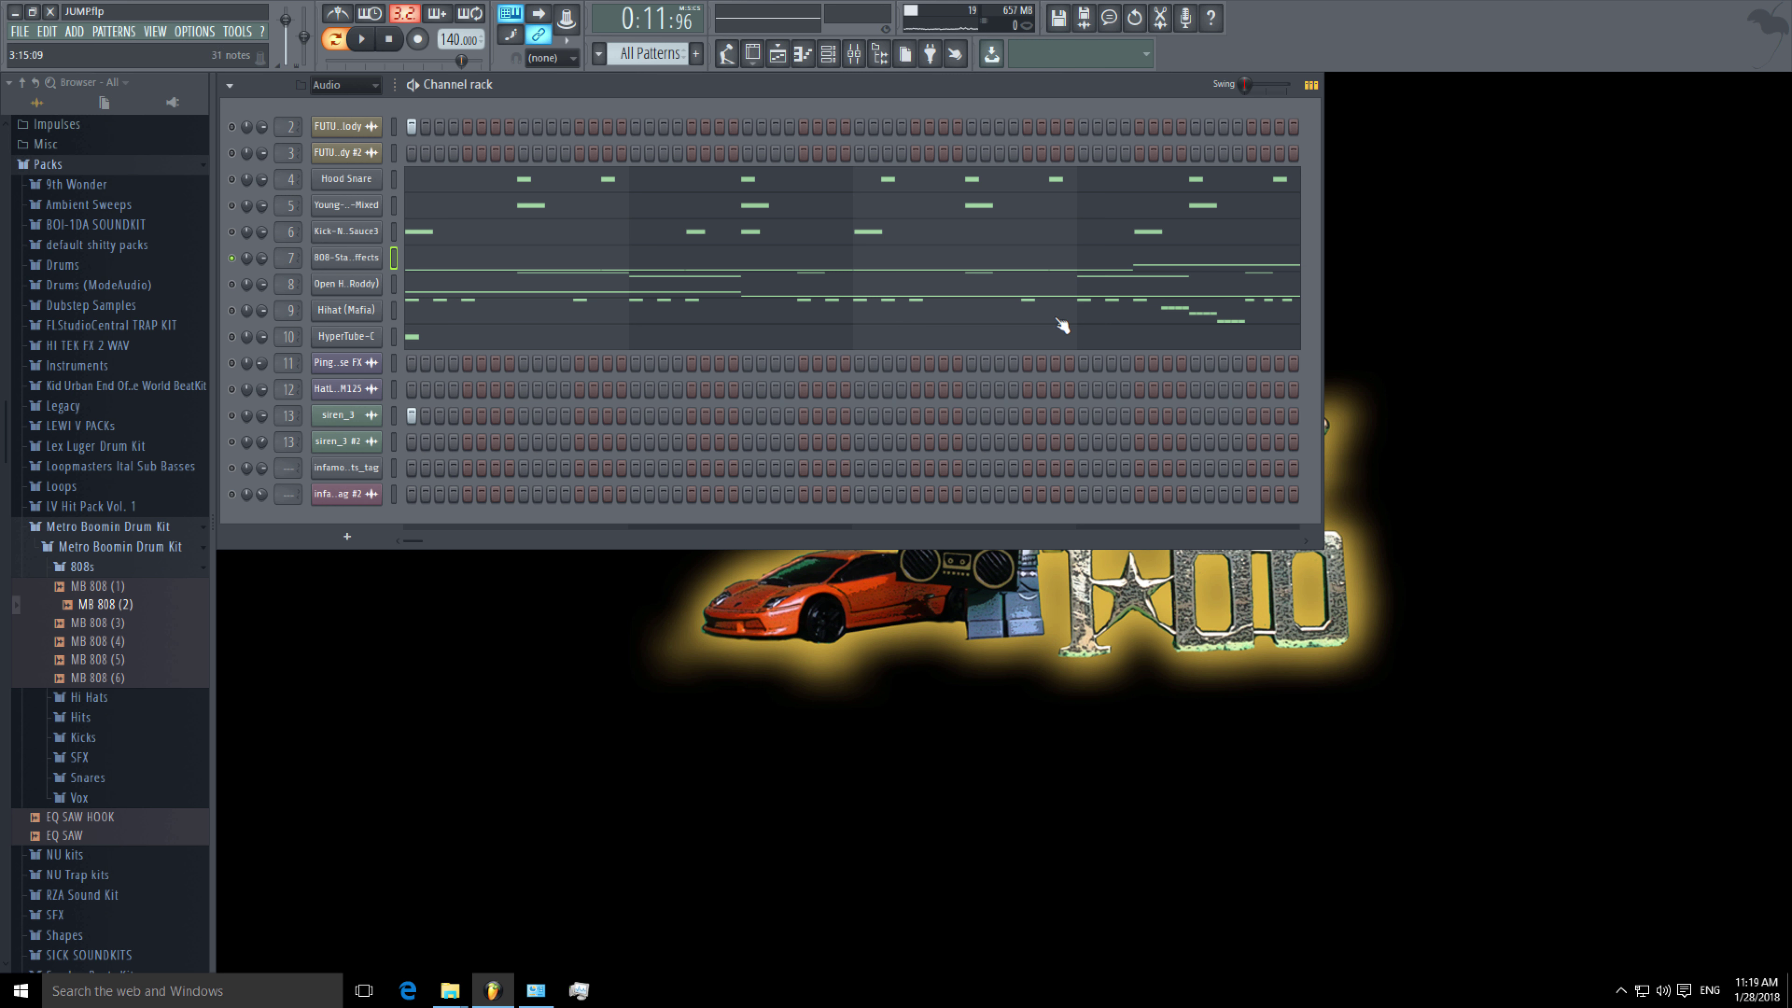
Check the slide option in the properties of the 808's final C6 note and replay the ending from bar 8.
{"action": "left_click", "coordinate": [1301, 265]}
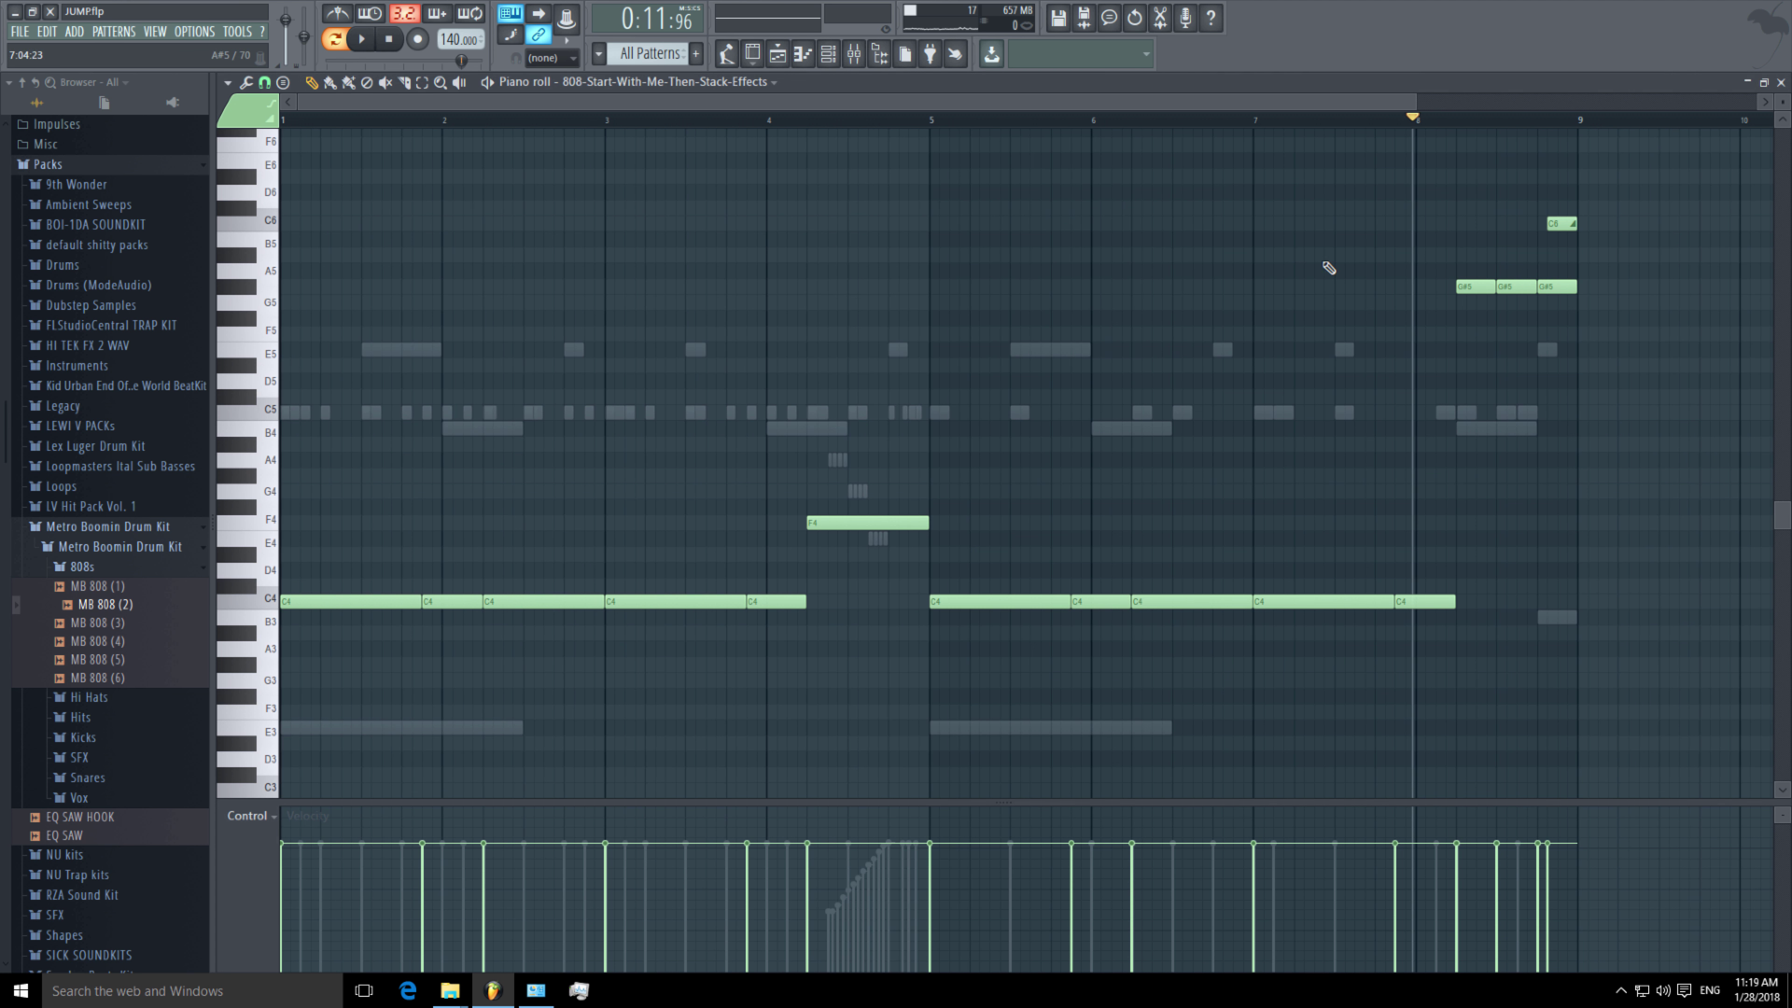
{"action": "double_click", "coordinate": [1556, 228]}
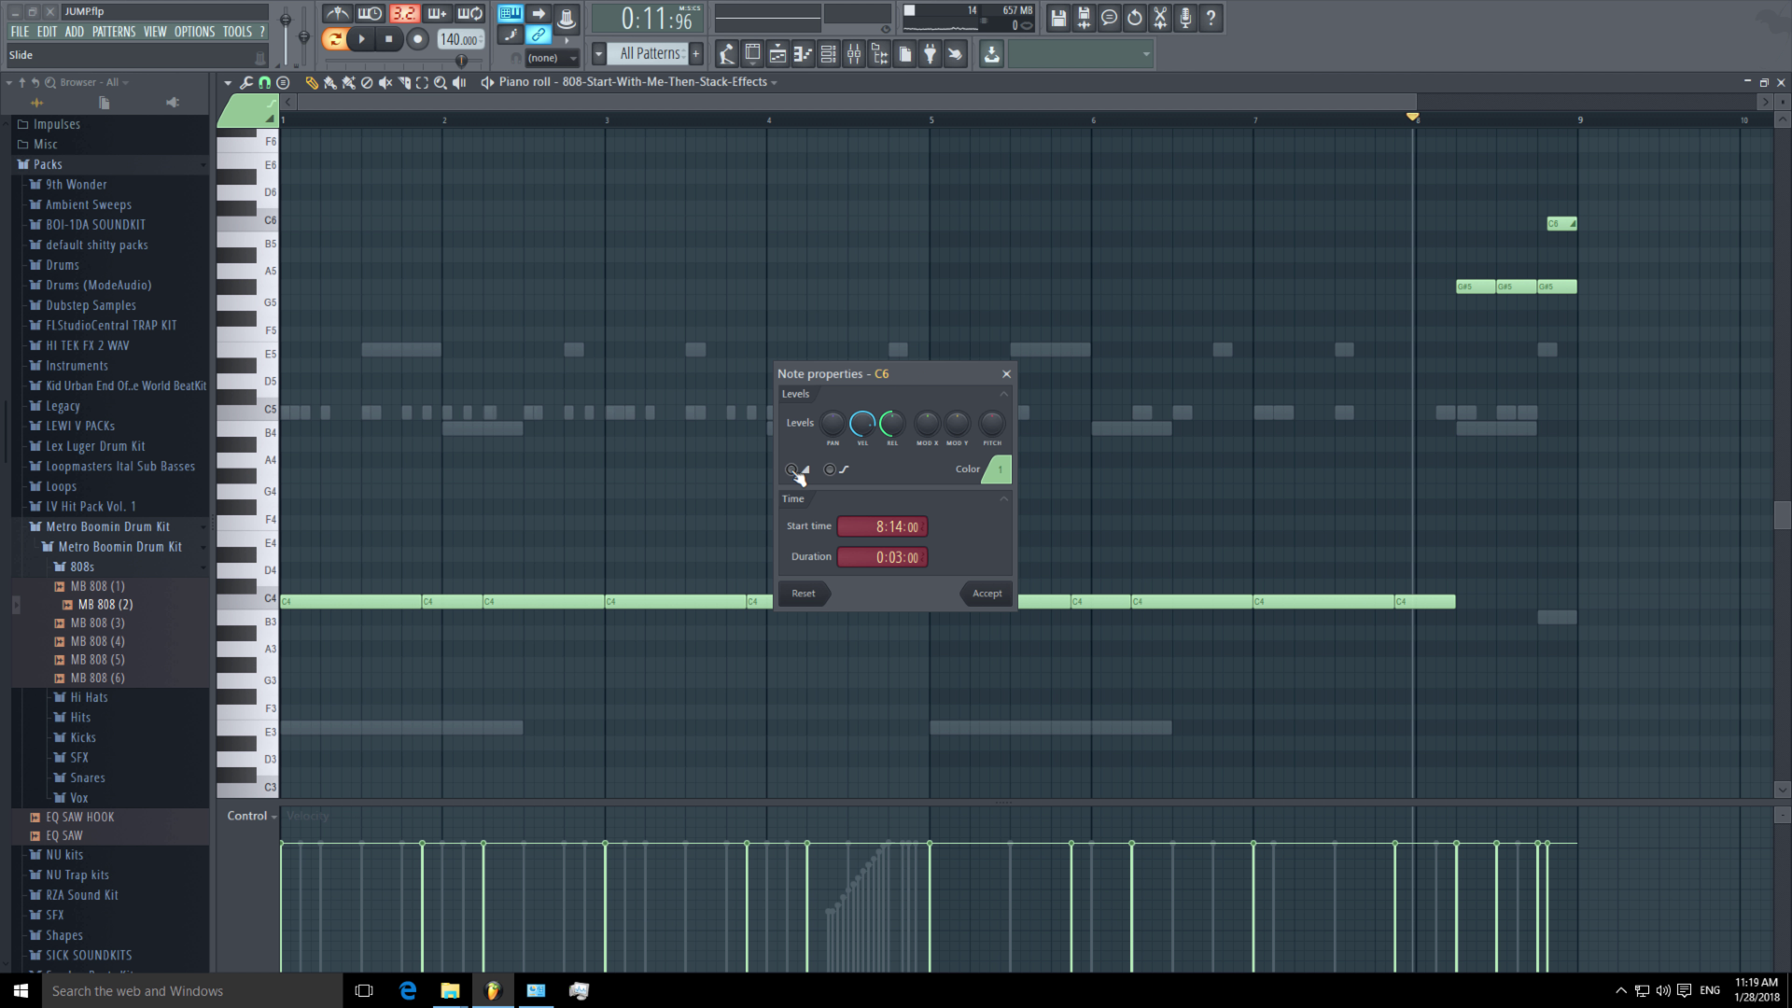
{"action": "left_click", "coordinate": [995, 599]}
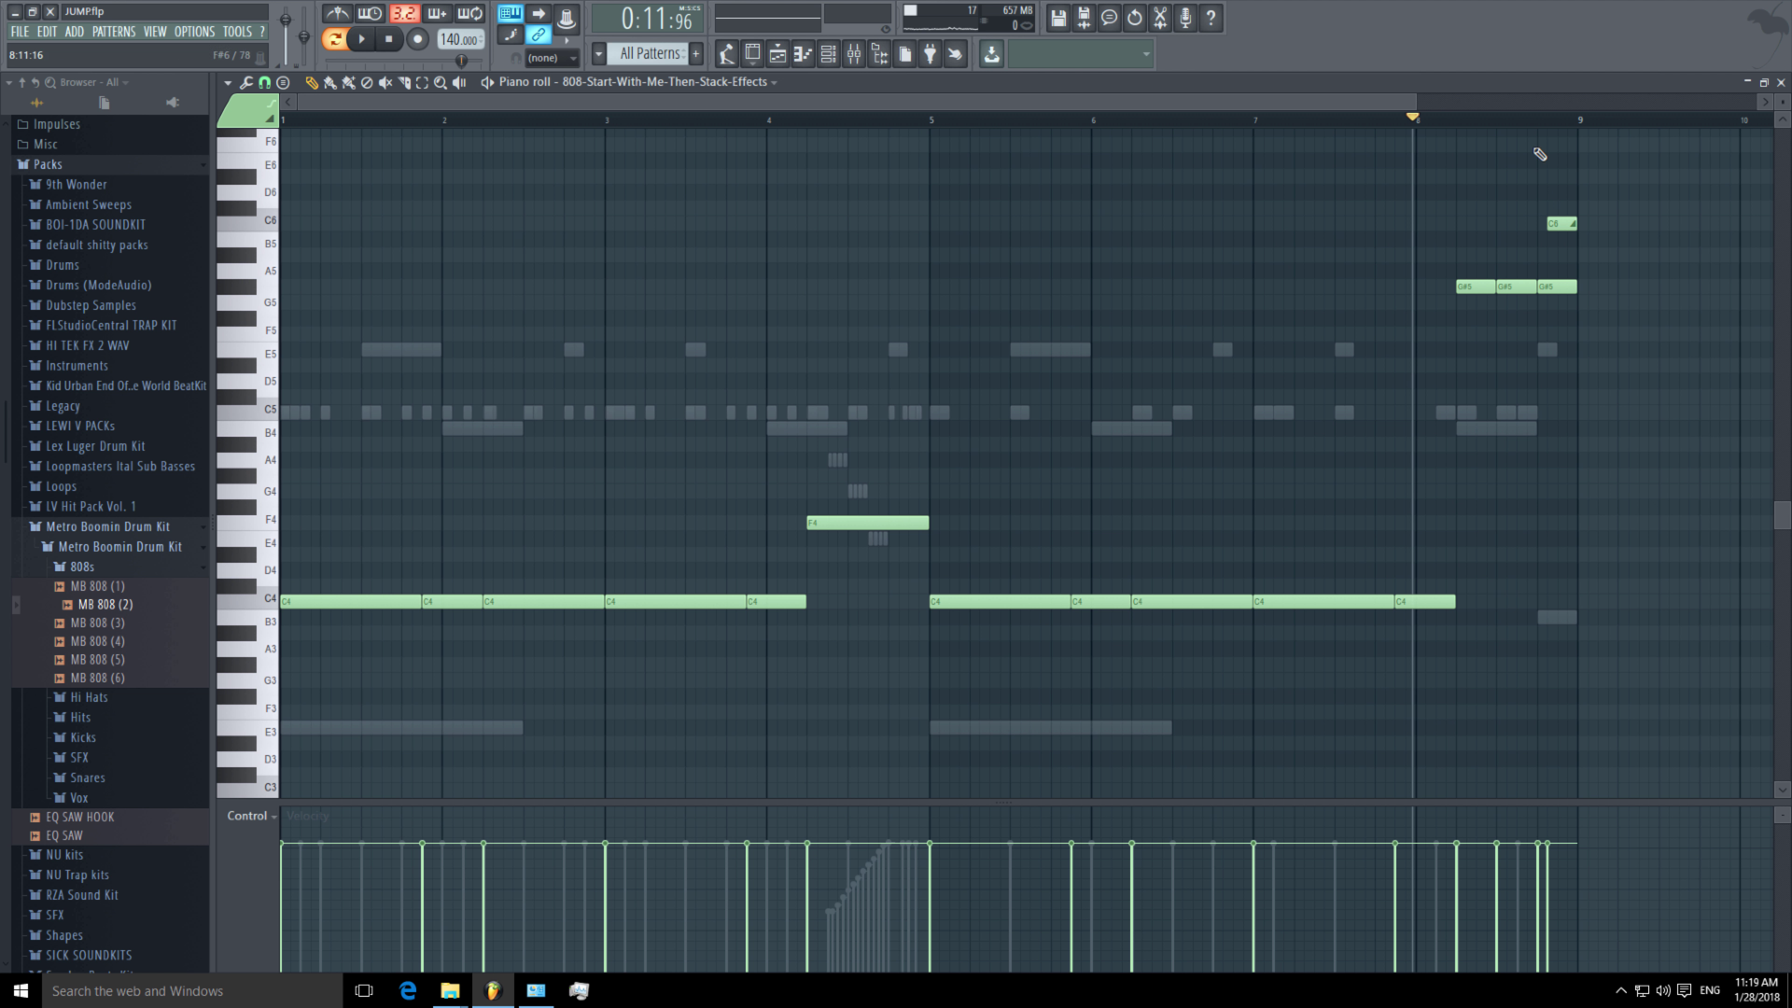
{"action": "key", "text": "space"}
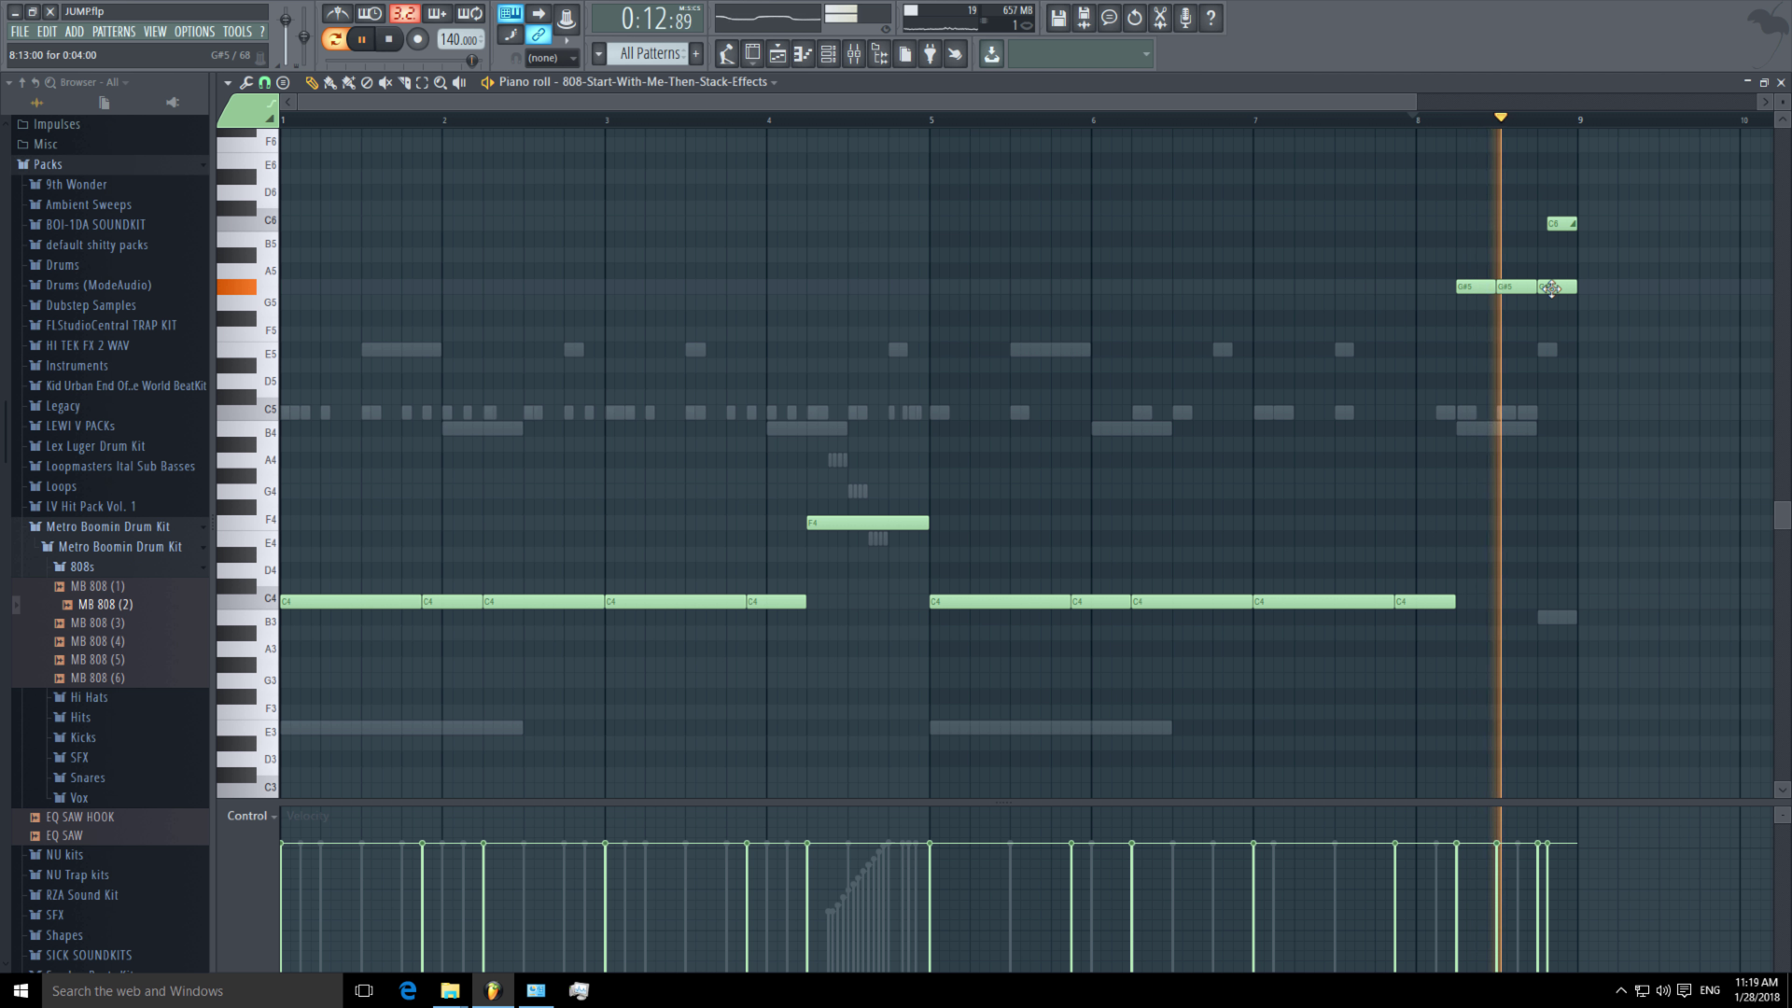
{"action": "key", "text": "space"}
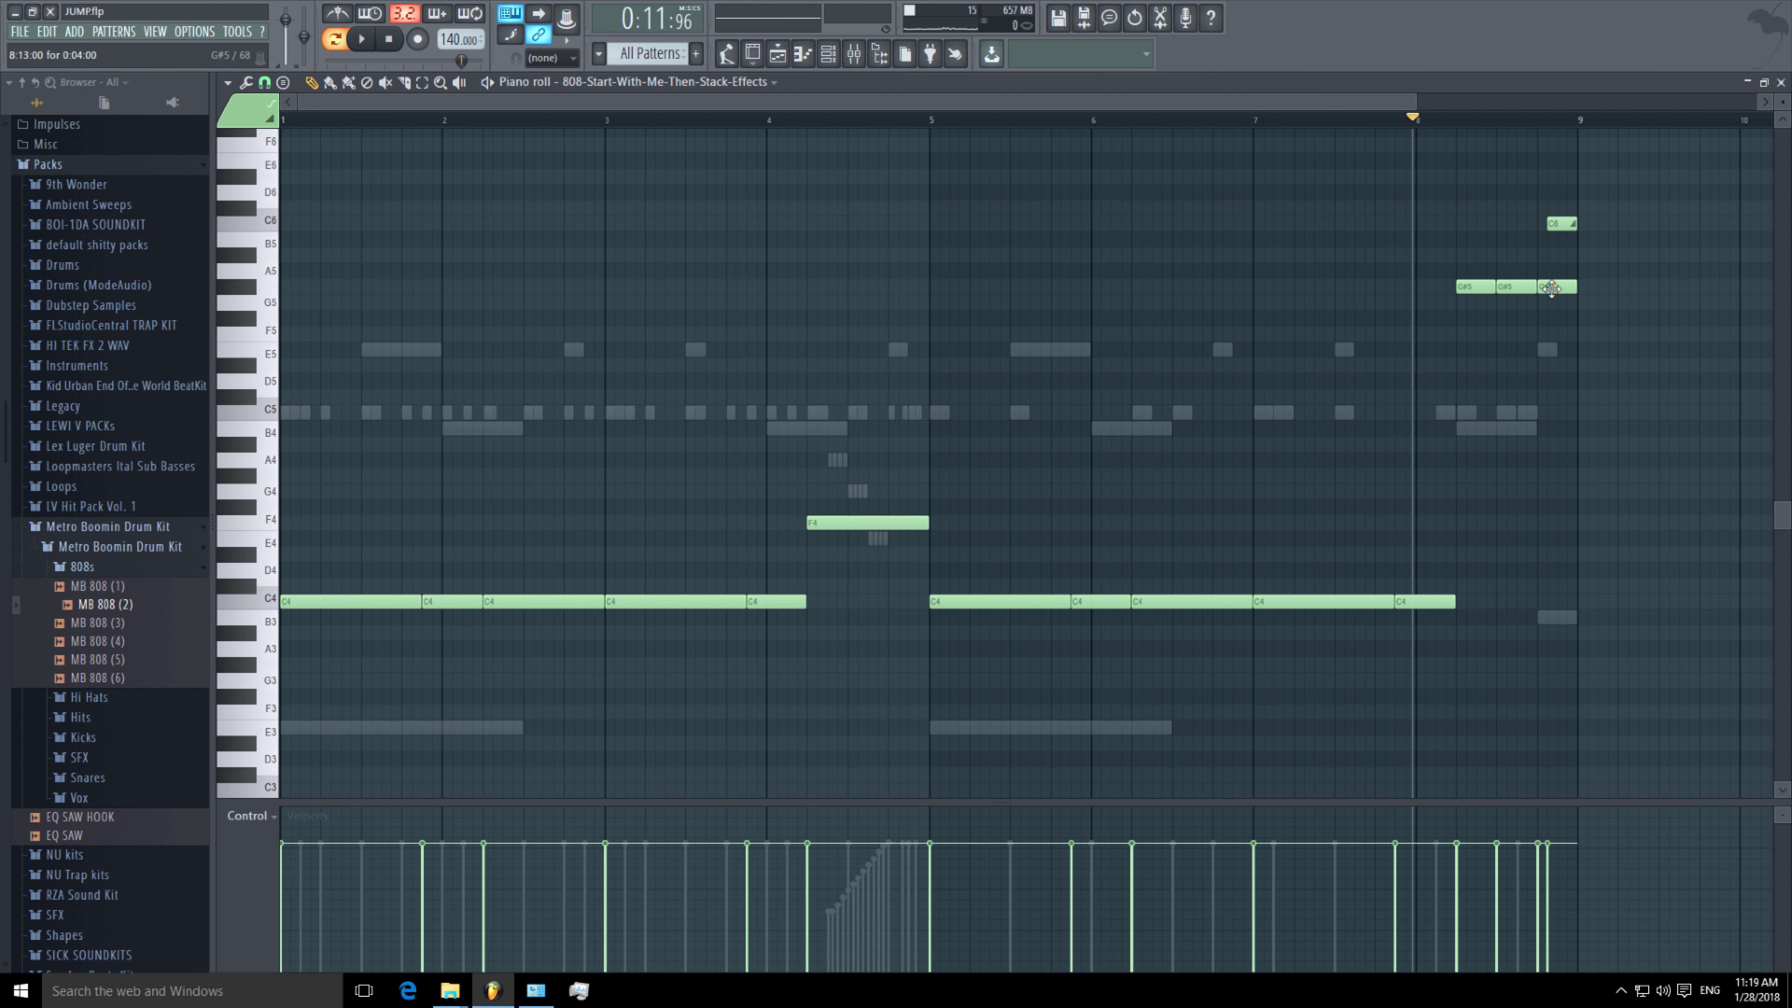
{"action": "left_click", "coordinate": [1781, 81]}
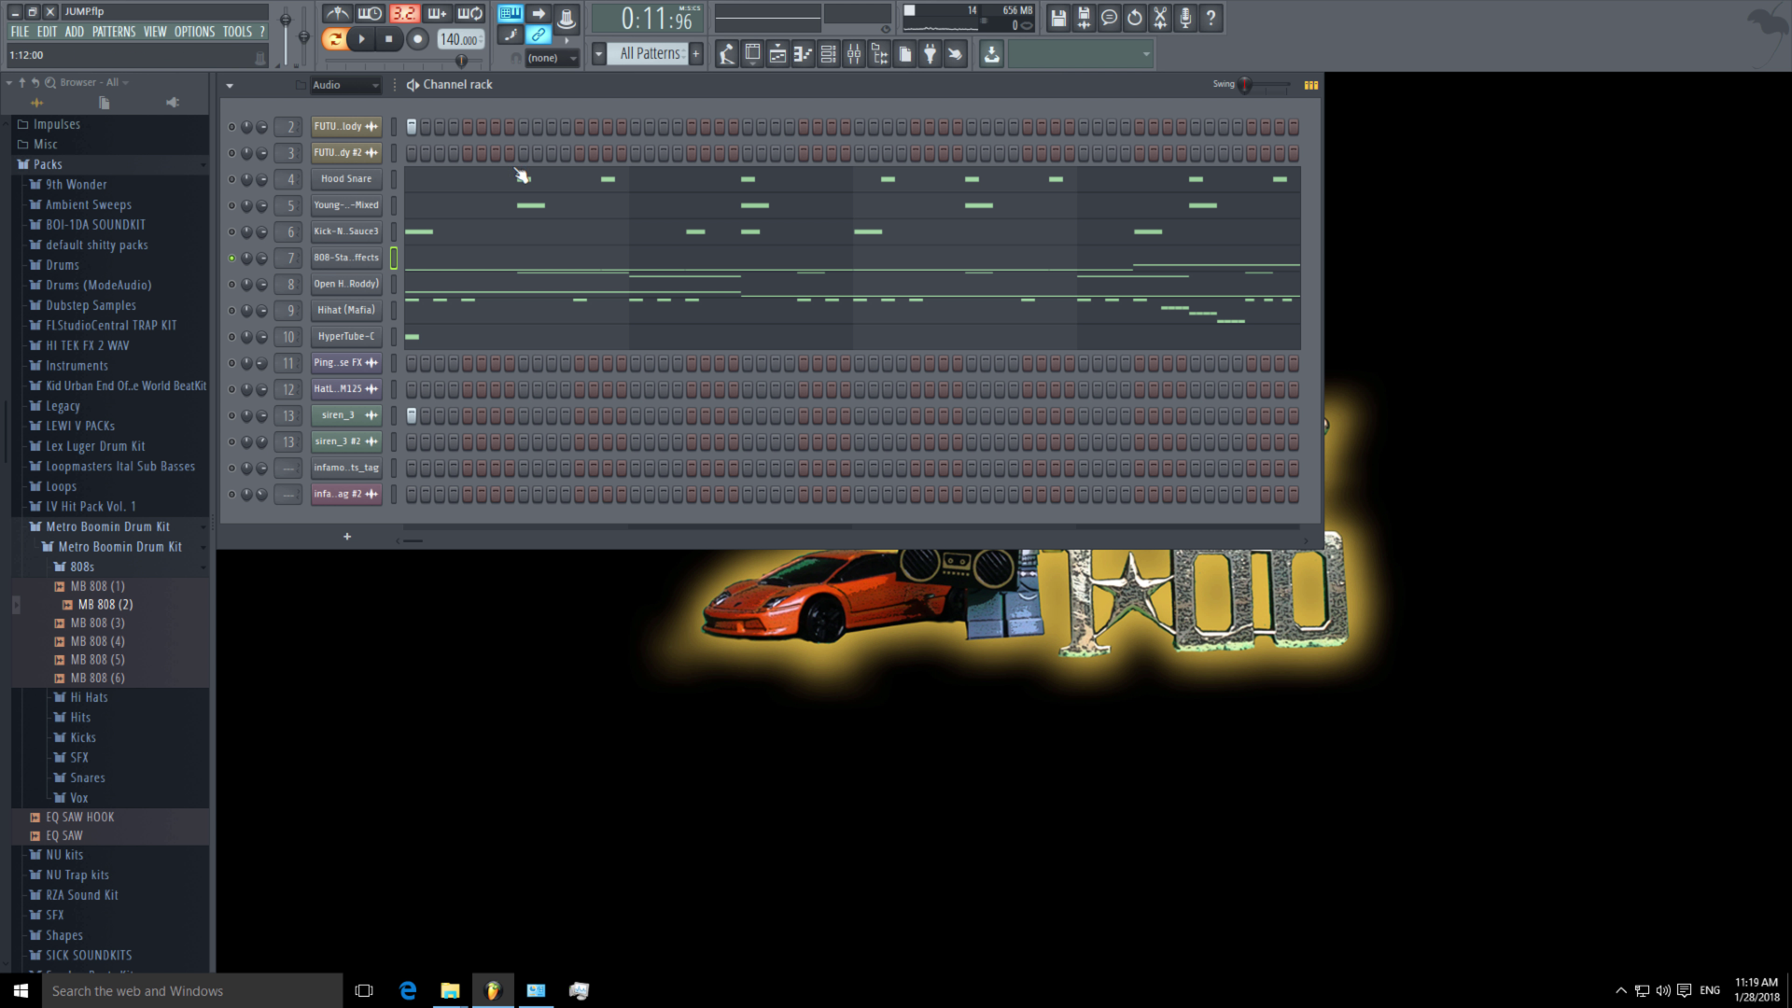
Open the playlist and look over the full arrangement, from the melody clips down to the automation clips.
{"action": "left_click", "coordinate": [777, 52]}
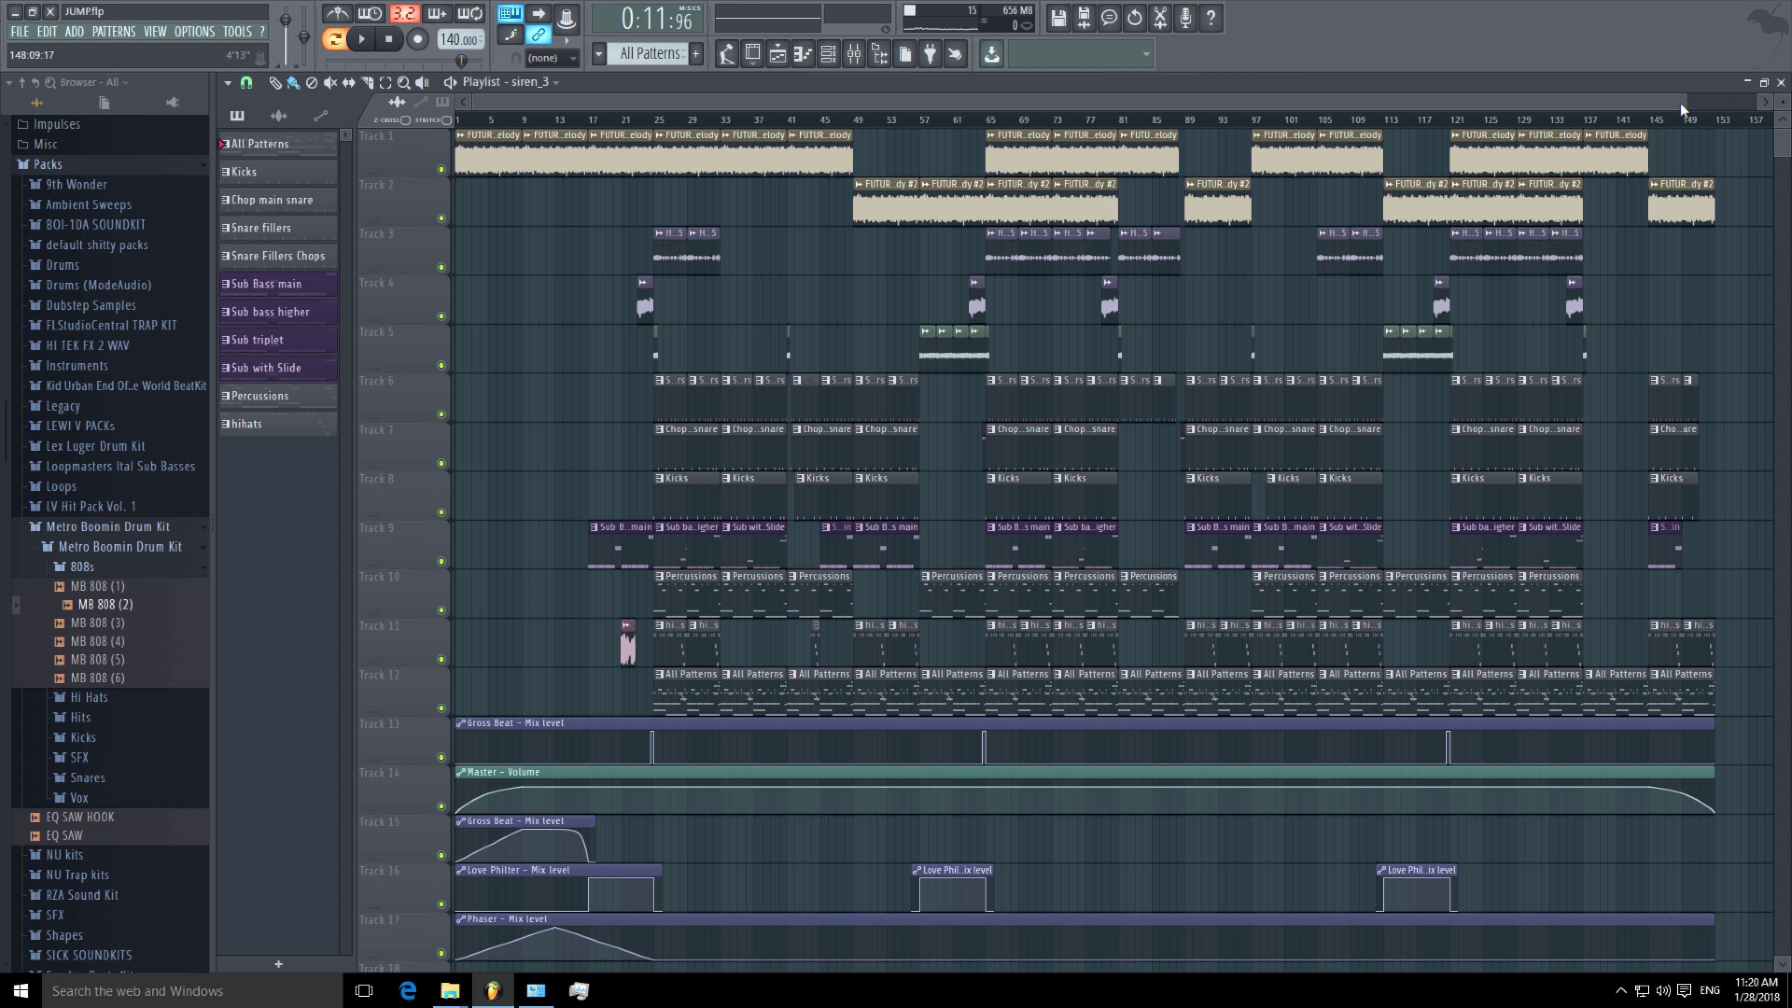
{"action": "left_click_drag", "start_coordinate": [1683, 103], "coordinate": [1714, 103]}
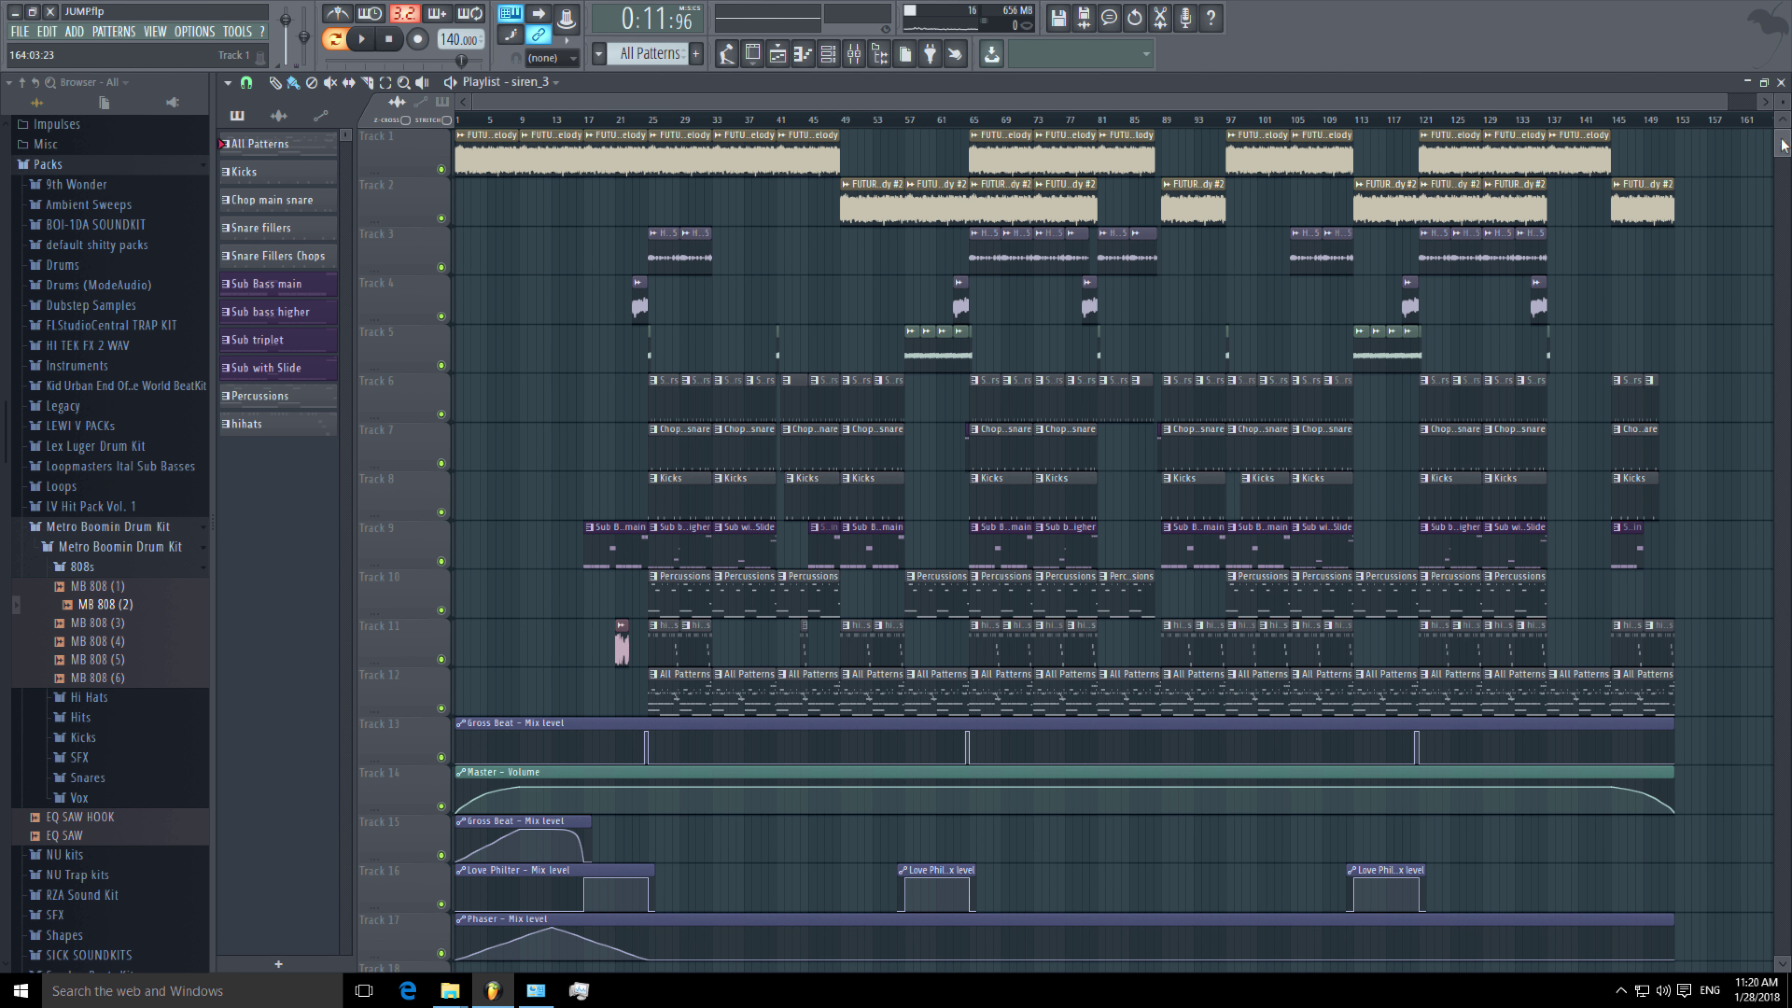
{"action": "scroll", "coordinate": [1780, 162], "scroll_direction": "down", "scroll_amount": 2}
{"action": "scroll", "coordinate": [457, 663], "scroll_direction": "down", "scroll_amount": 1}
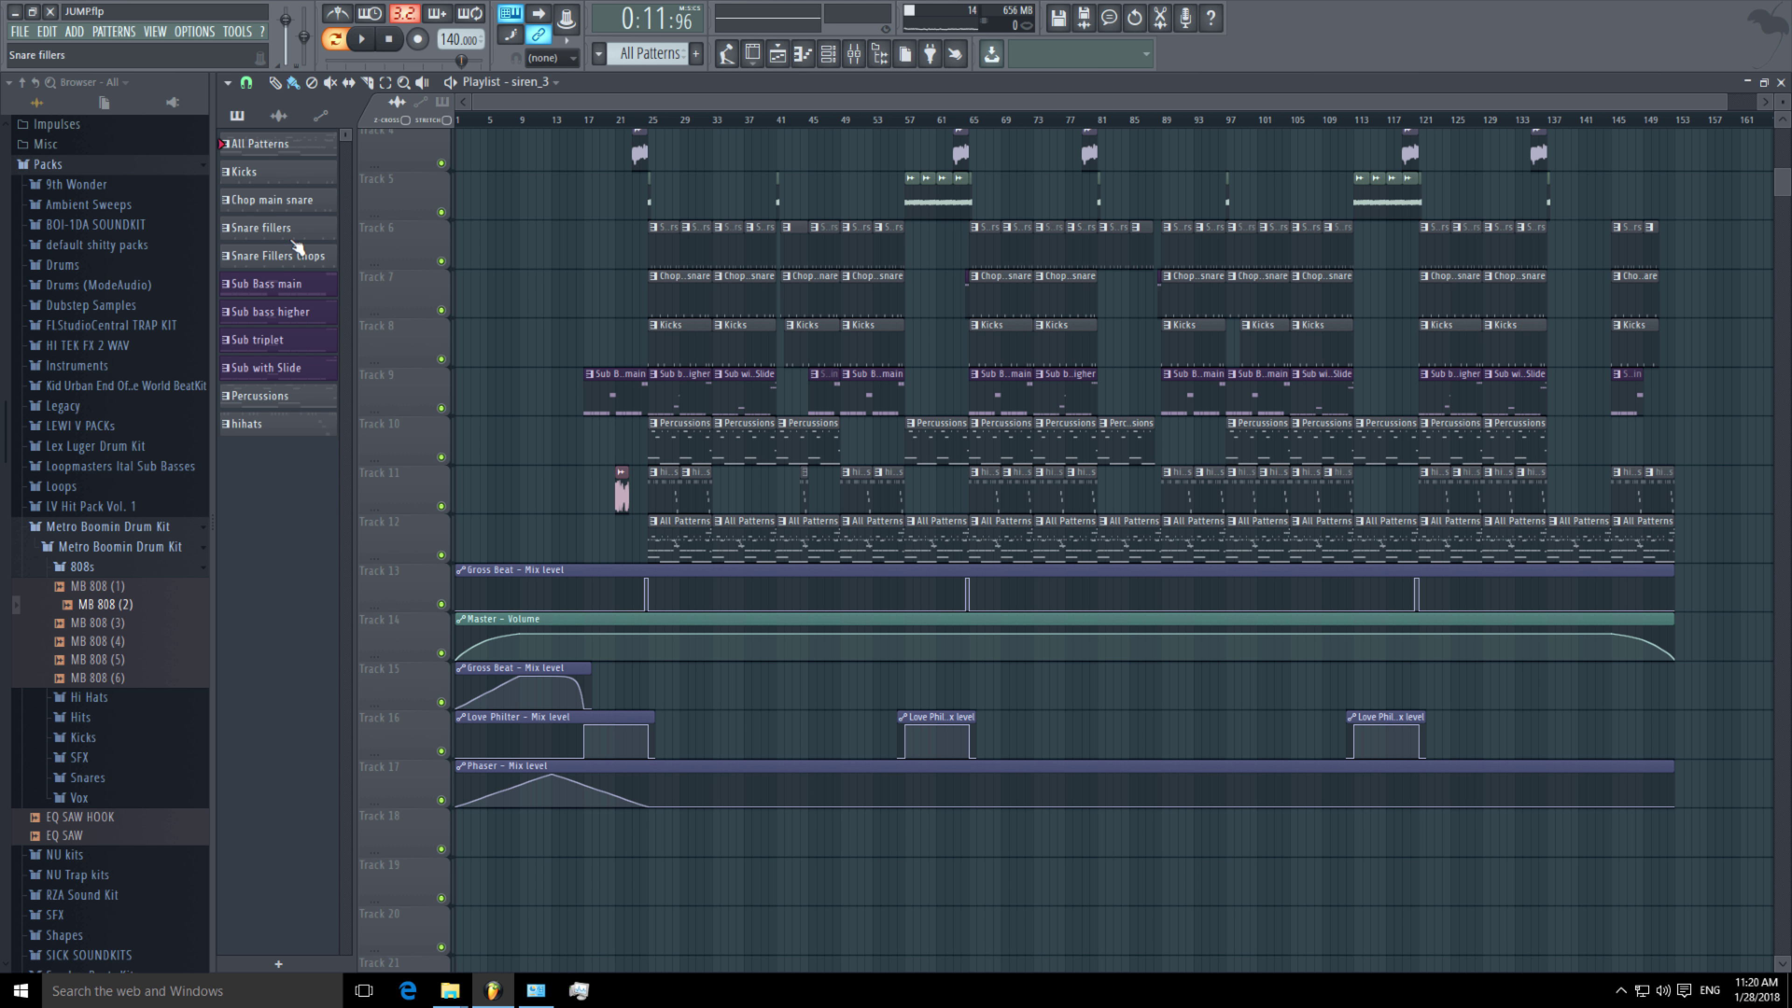
{"action": "scroll", "coordinate": [288, 295], "scroll_direction": "up", "scroll_amount": 3}
Look through the purple Sub patterns, leave Sub Bass main as the active pattern and close the playlist.
{"action": "left_click", "coordinate": [282, 288]}
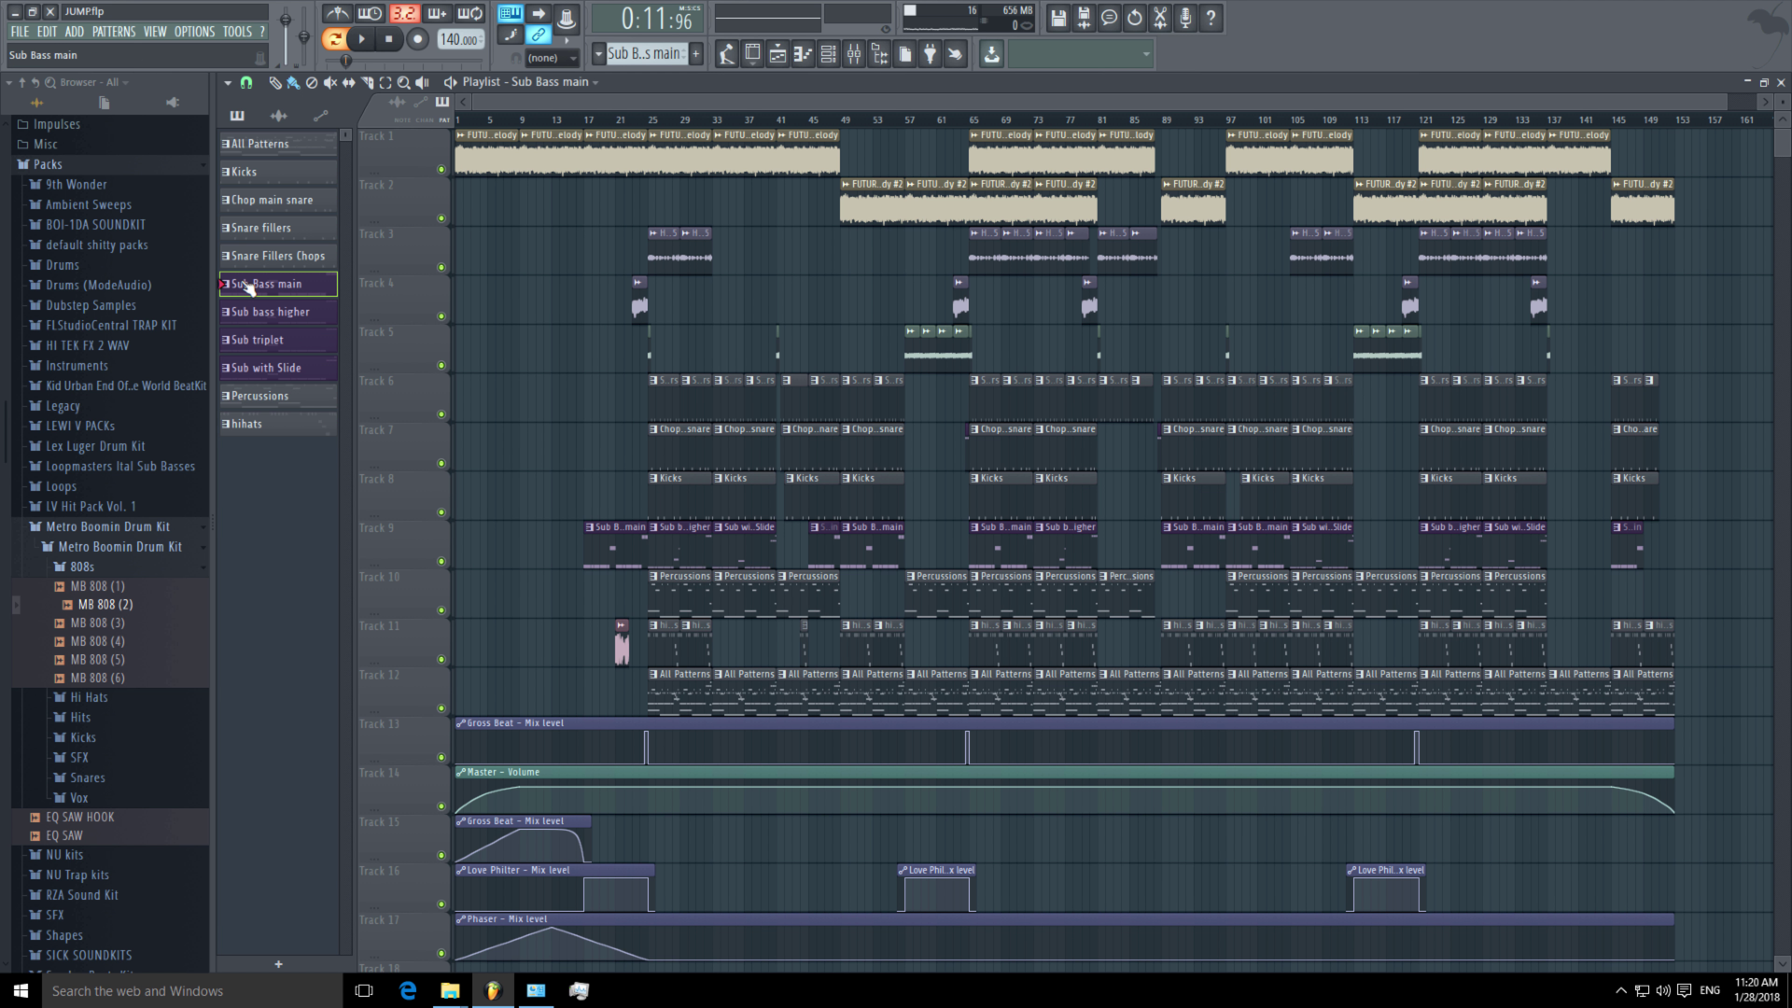
{"action": "left_click", "coordinate": [266, 315]}
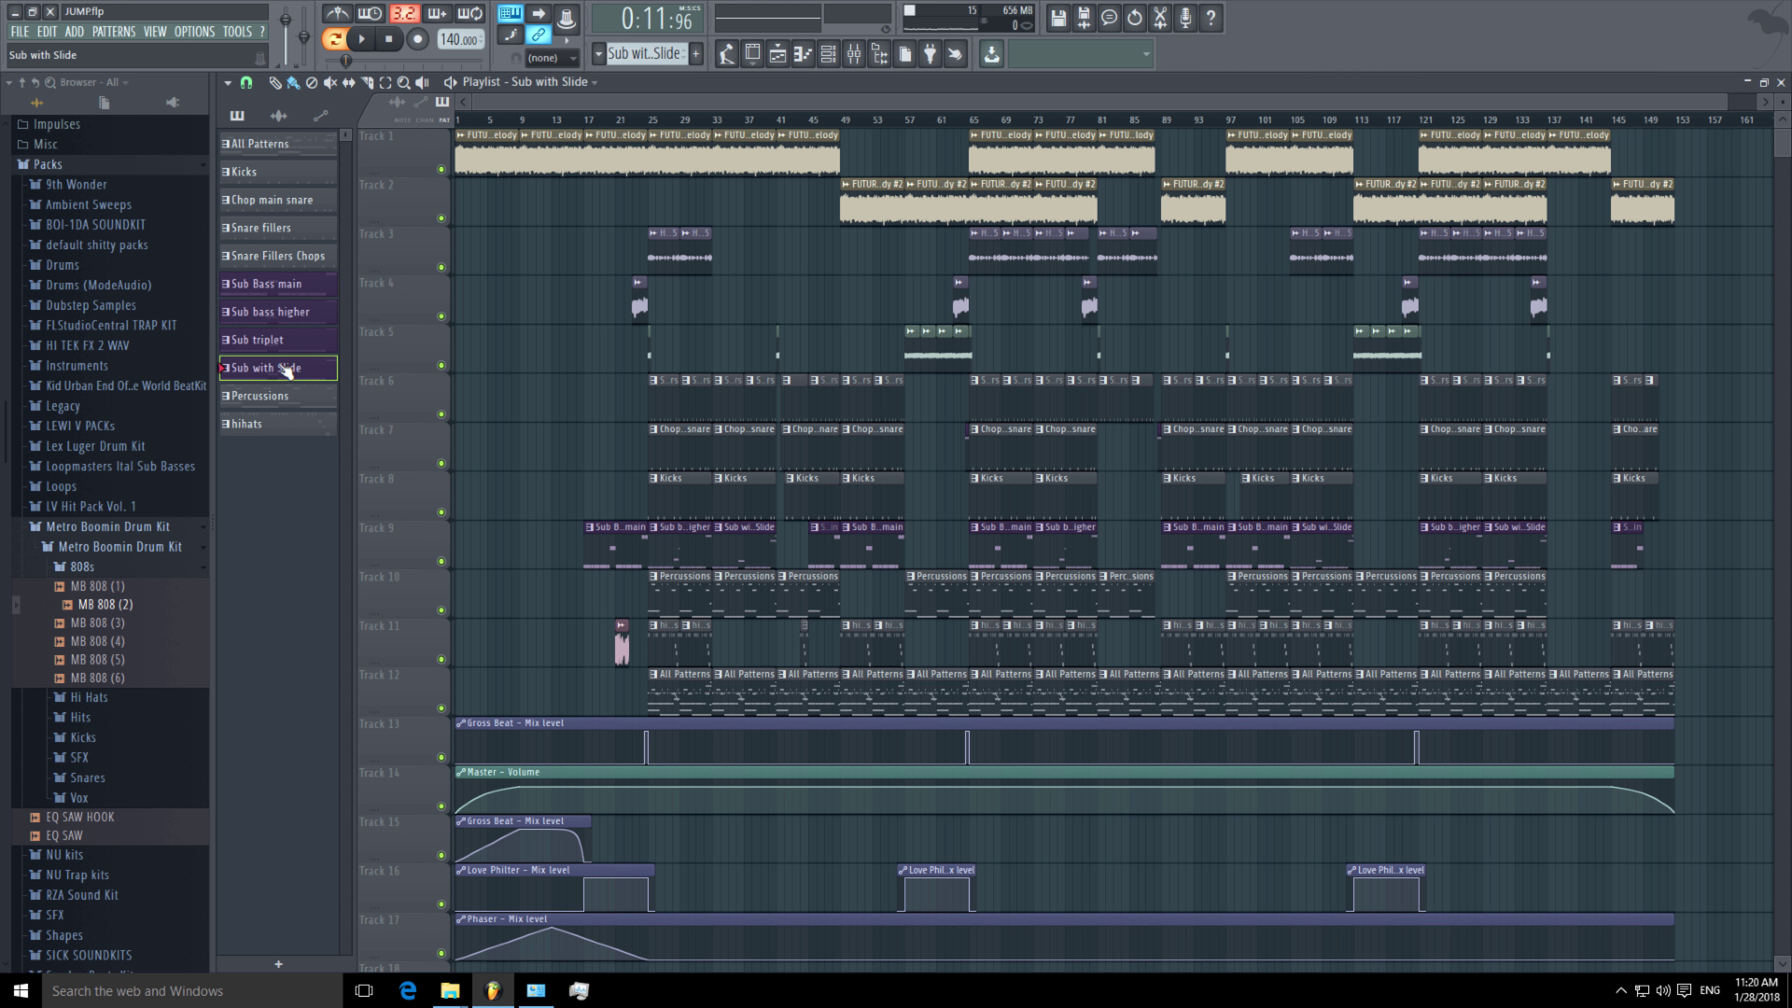
{"action": "right_click", "coordinate": [280, 283]}
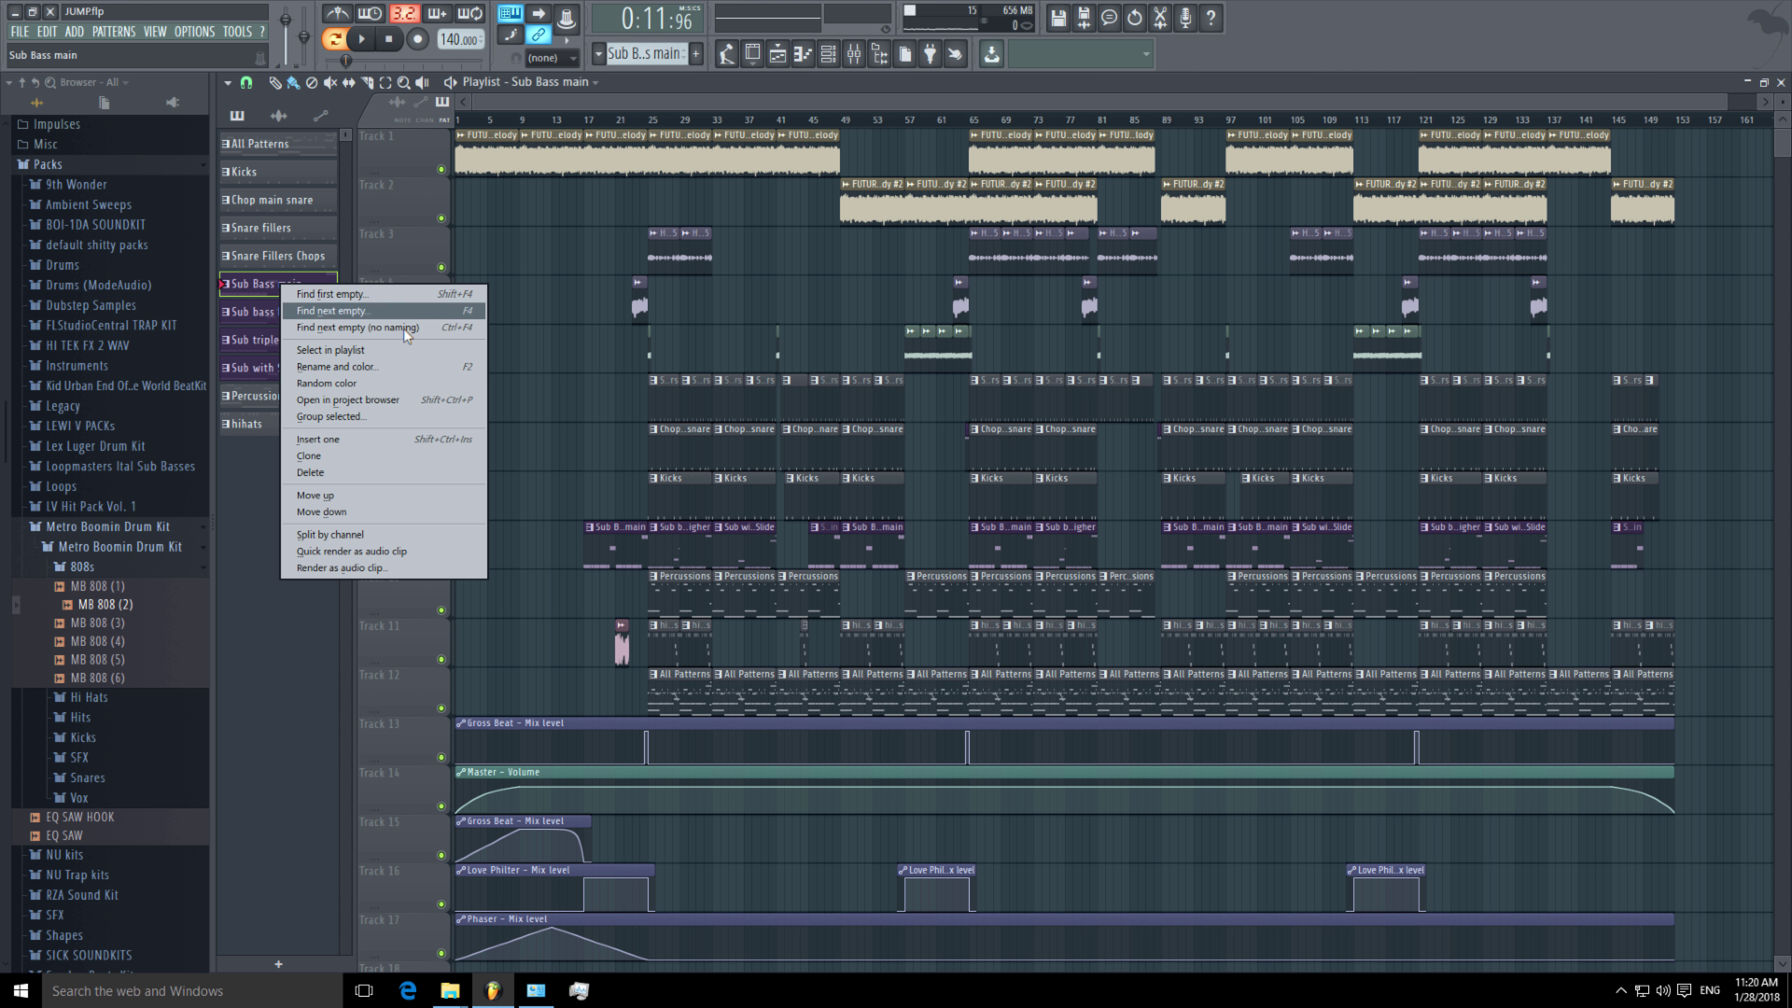
{"action": "key", "text": "Escape"}
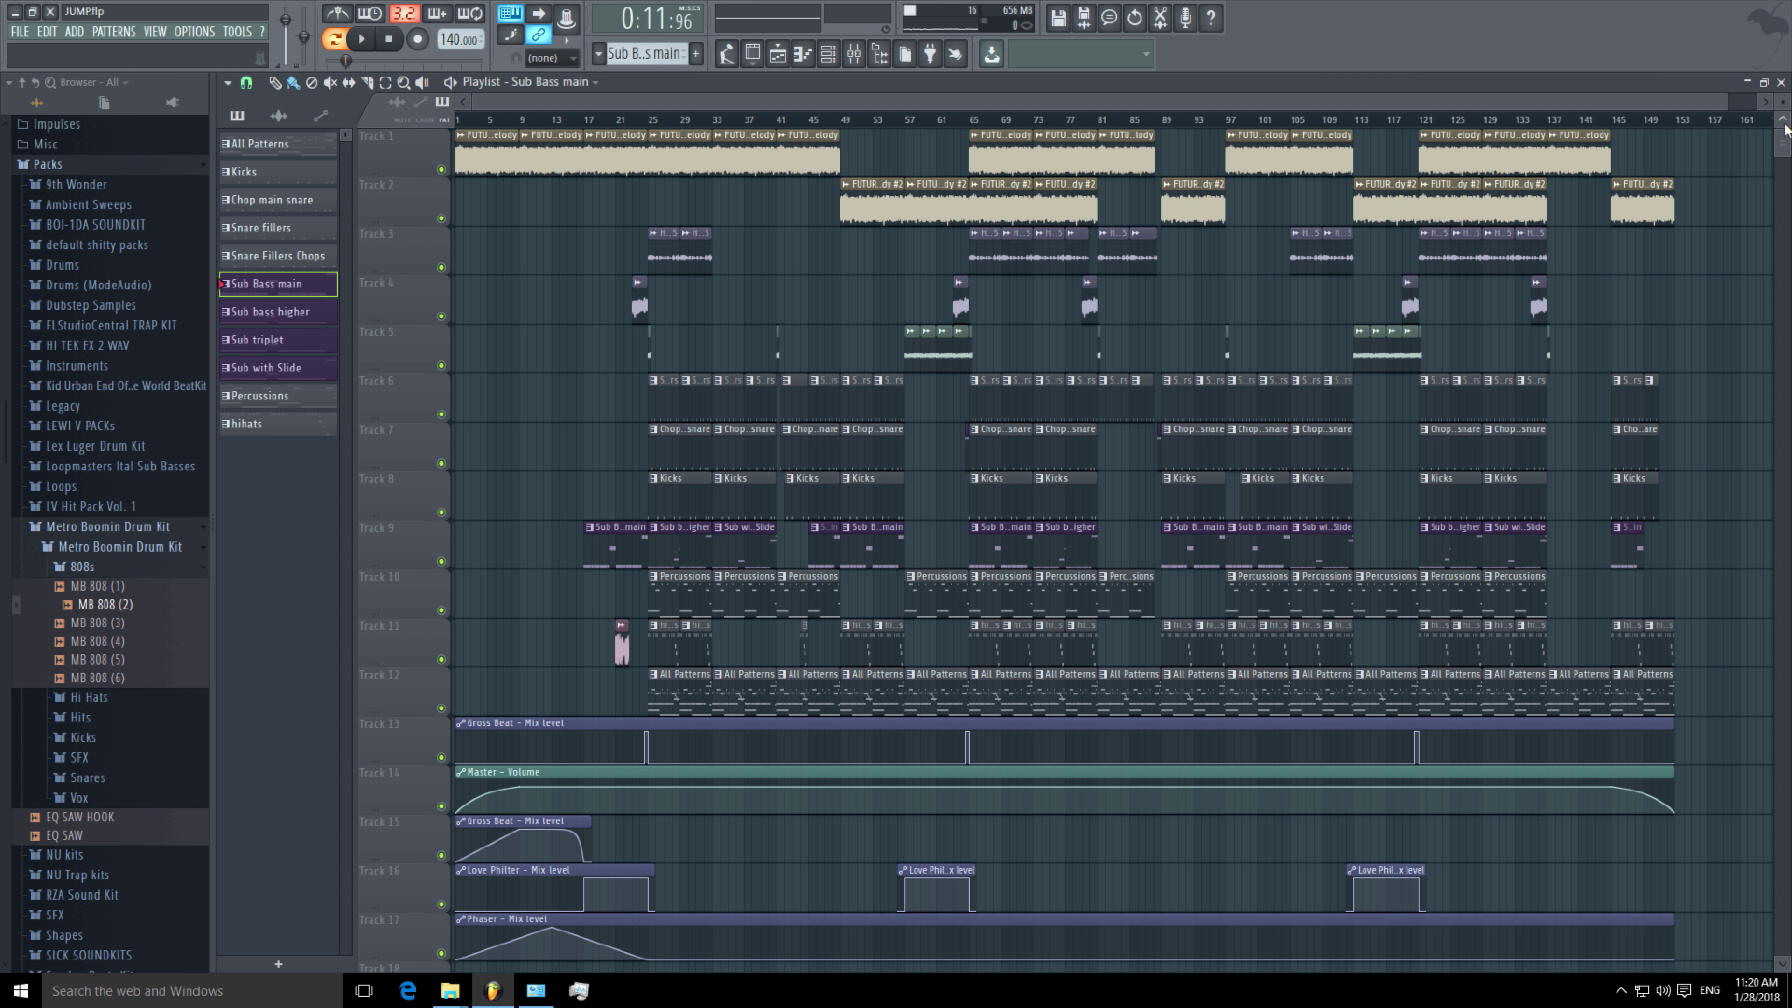
{"action": "left_click", "coordinate": [1781, 82]}
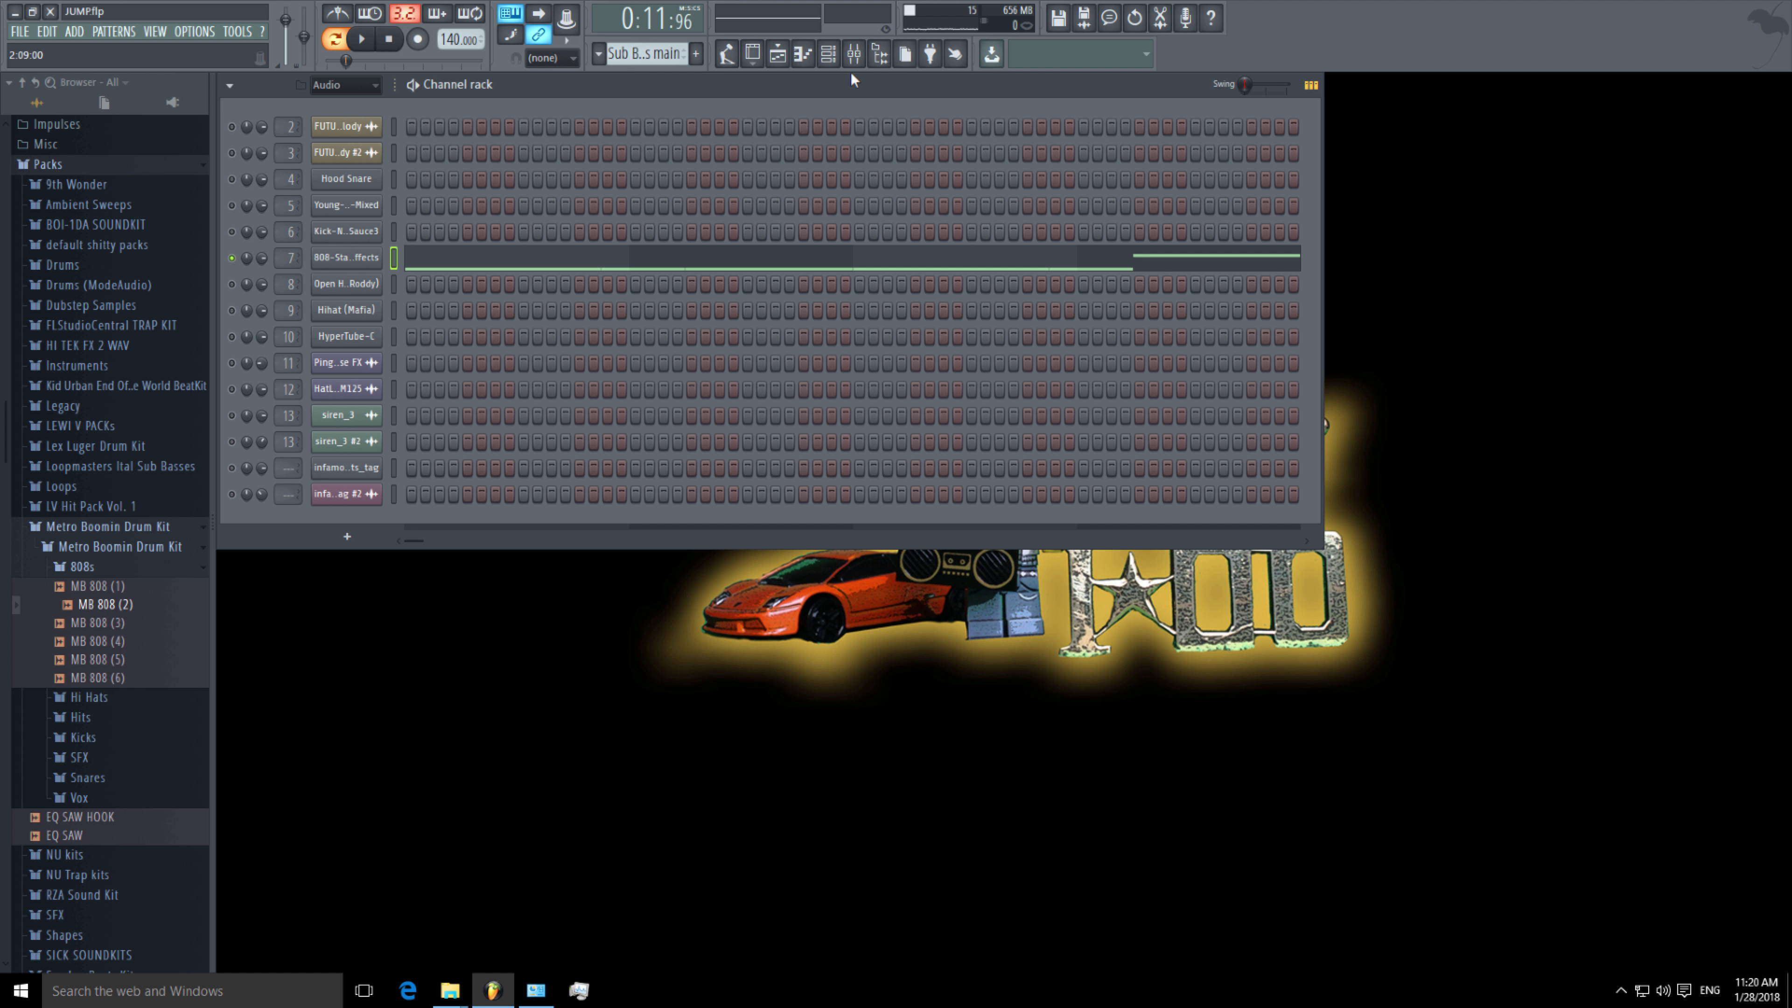
Play Sub Bass main with the mixer's 808 track selected and inspect its Ohmicide_vstwin distortion effect.
{"action": "left_click", "coordinate": [854, 53]}
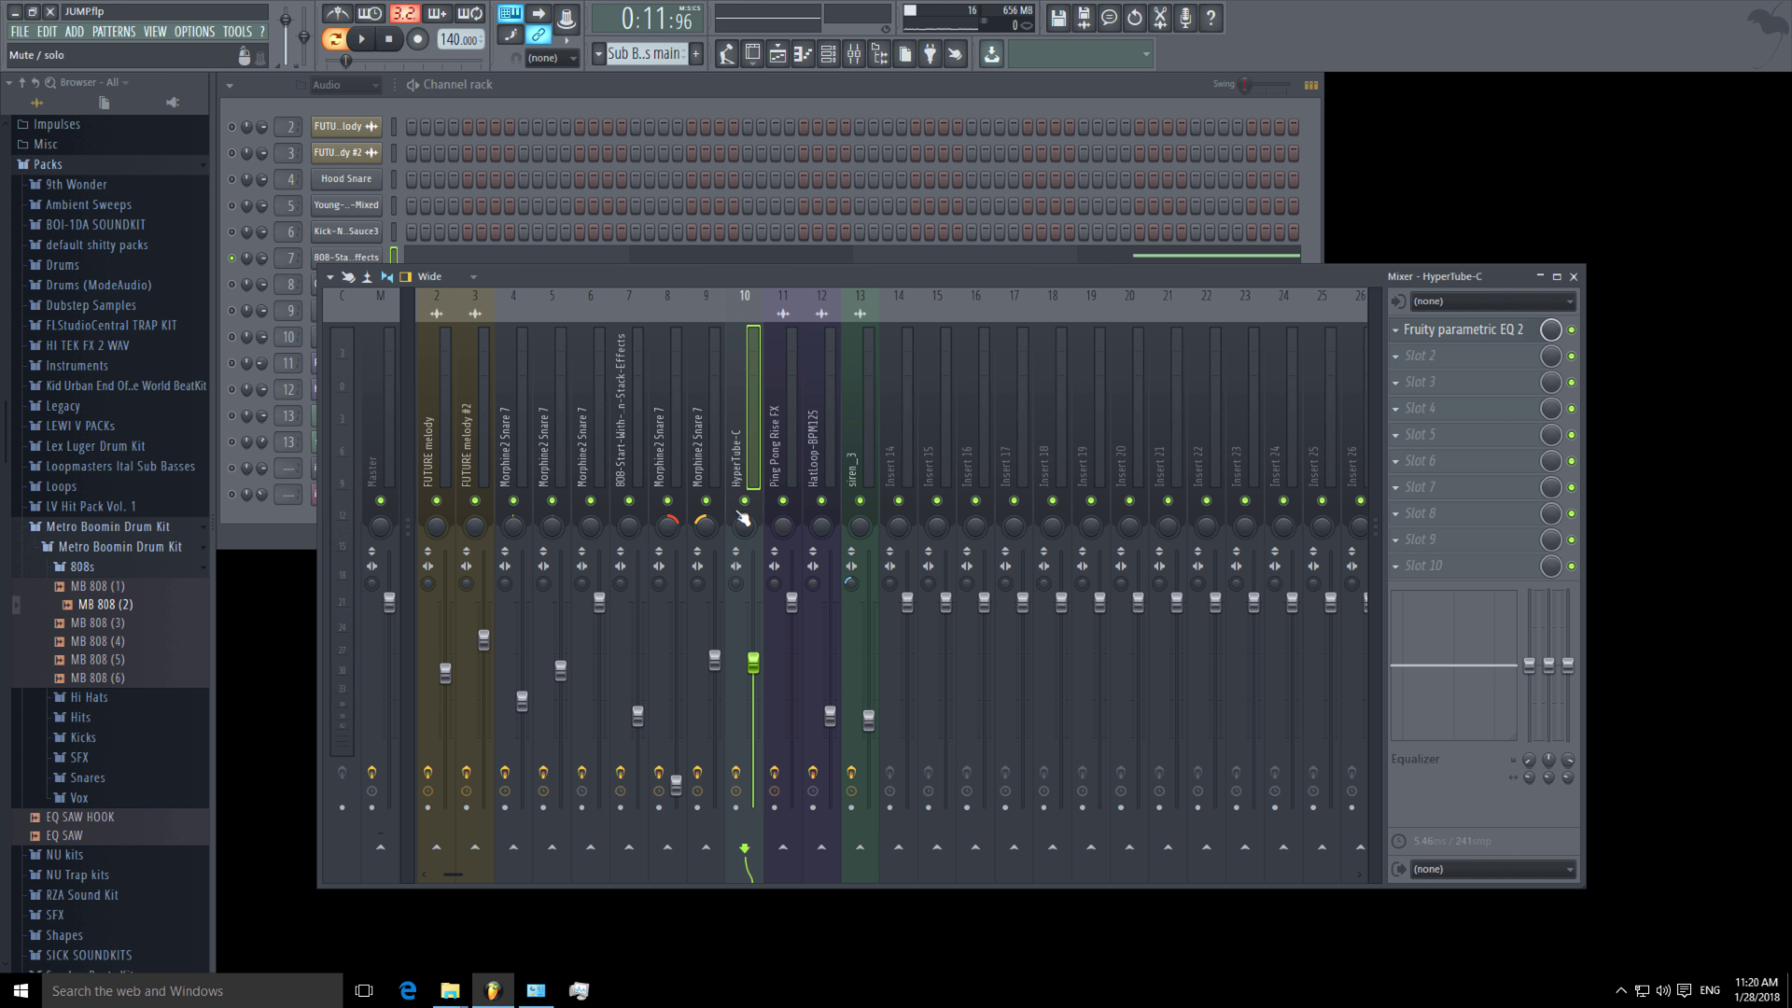
{"action": "left_click", "coordinate": [628, 494]}
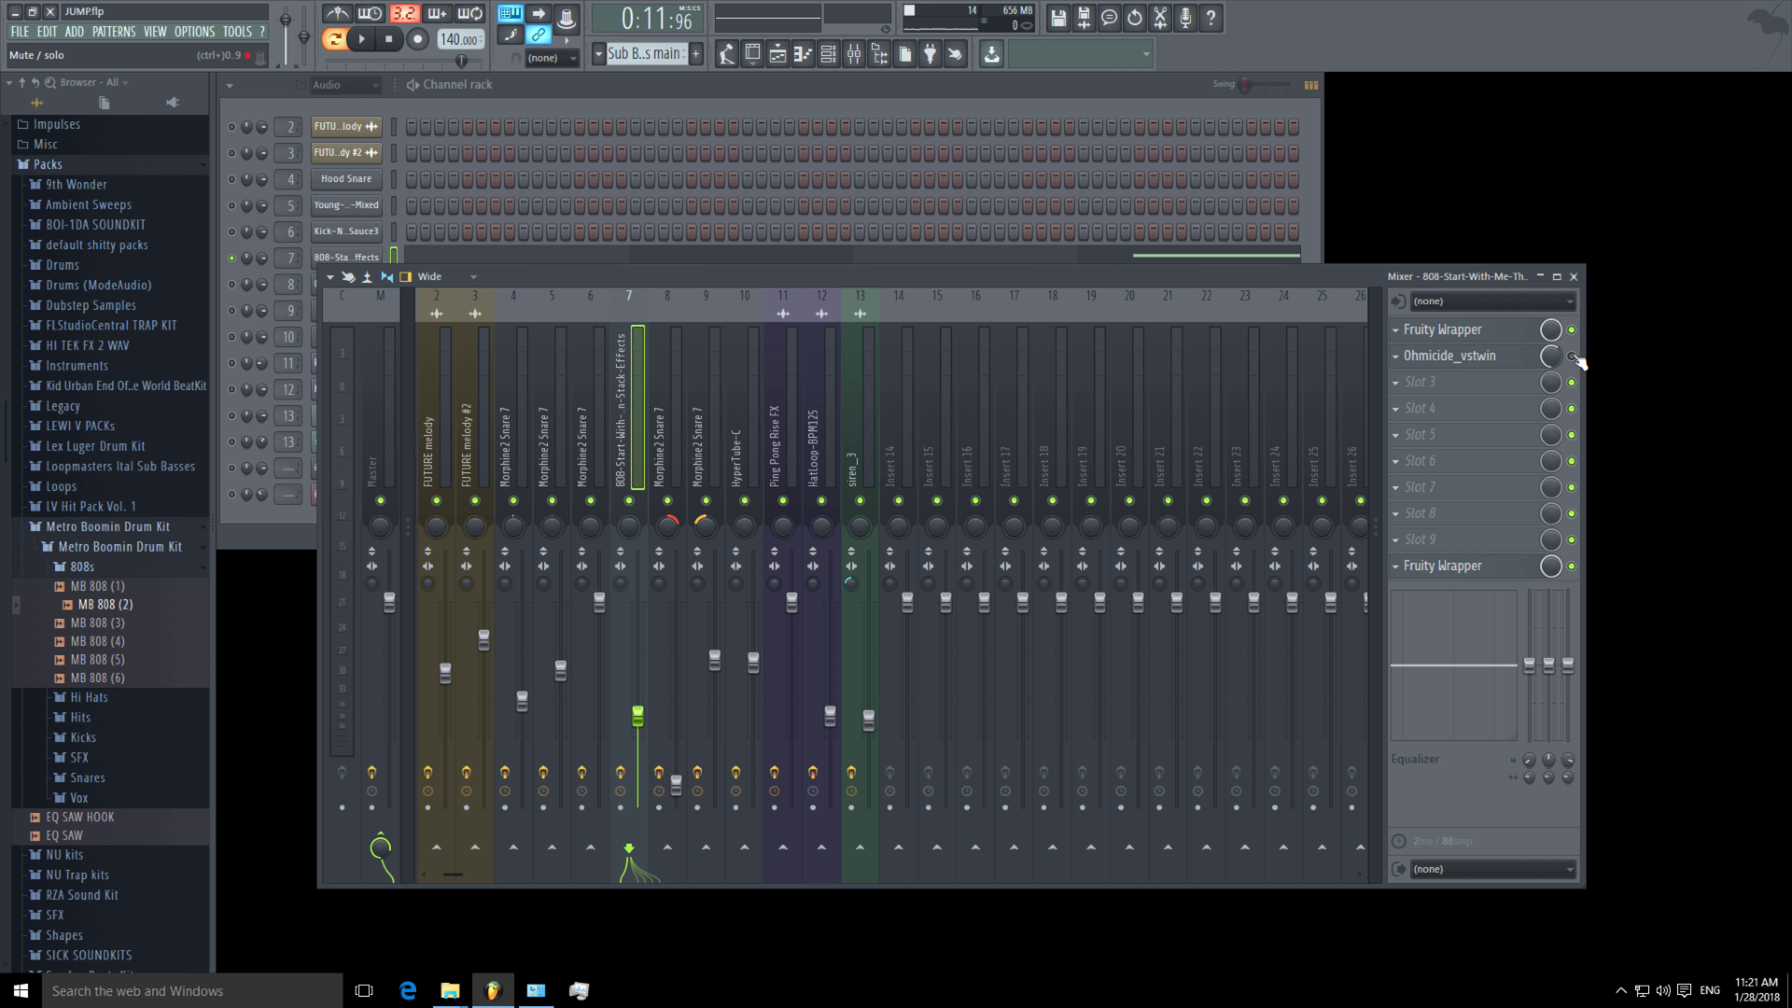
{"action": "key", "text": "space"}
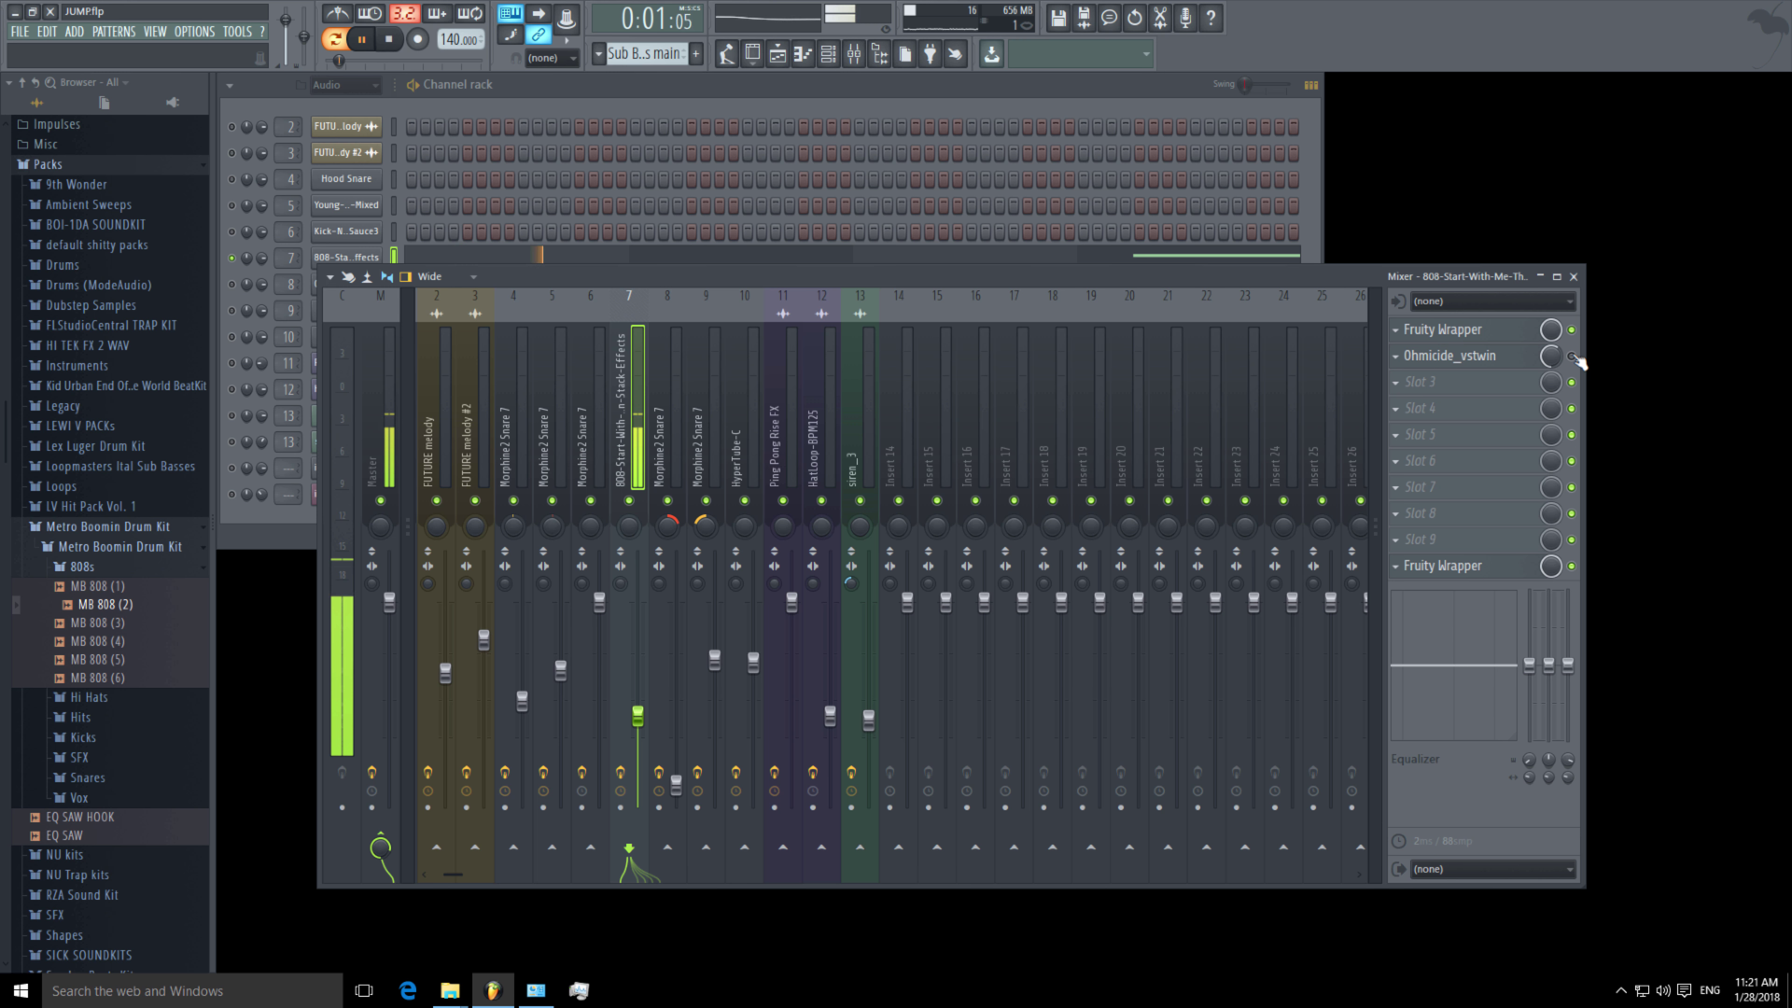
{"action": "left_click", "coordinate": [1443, 359]}
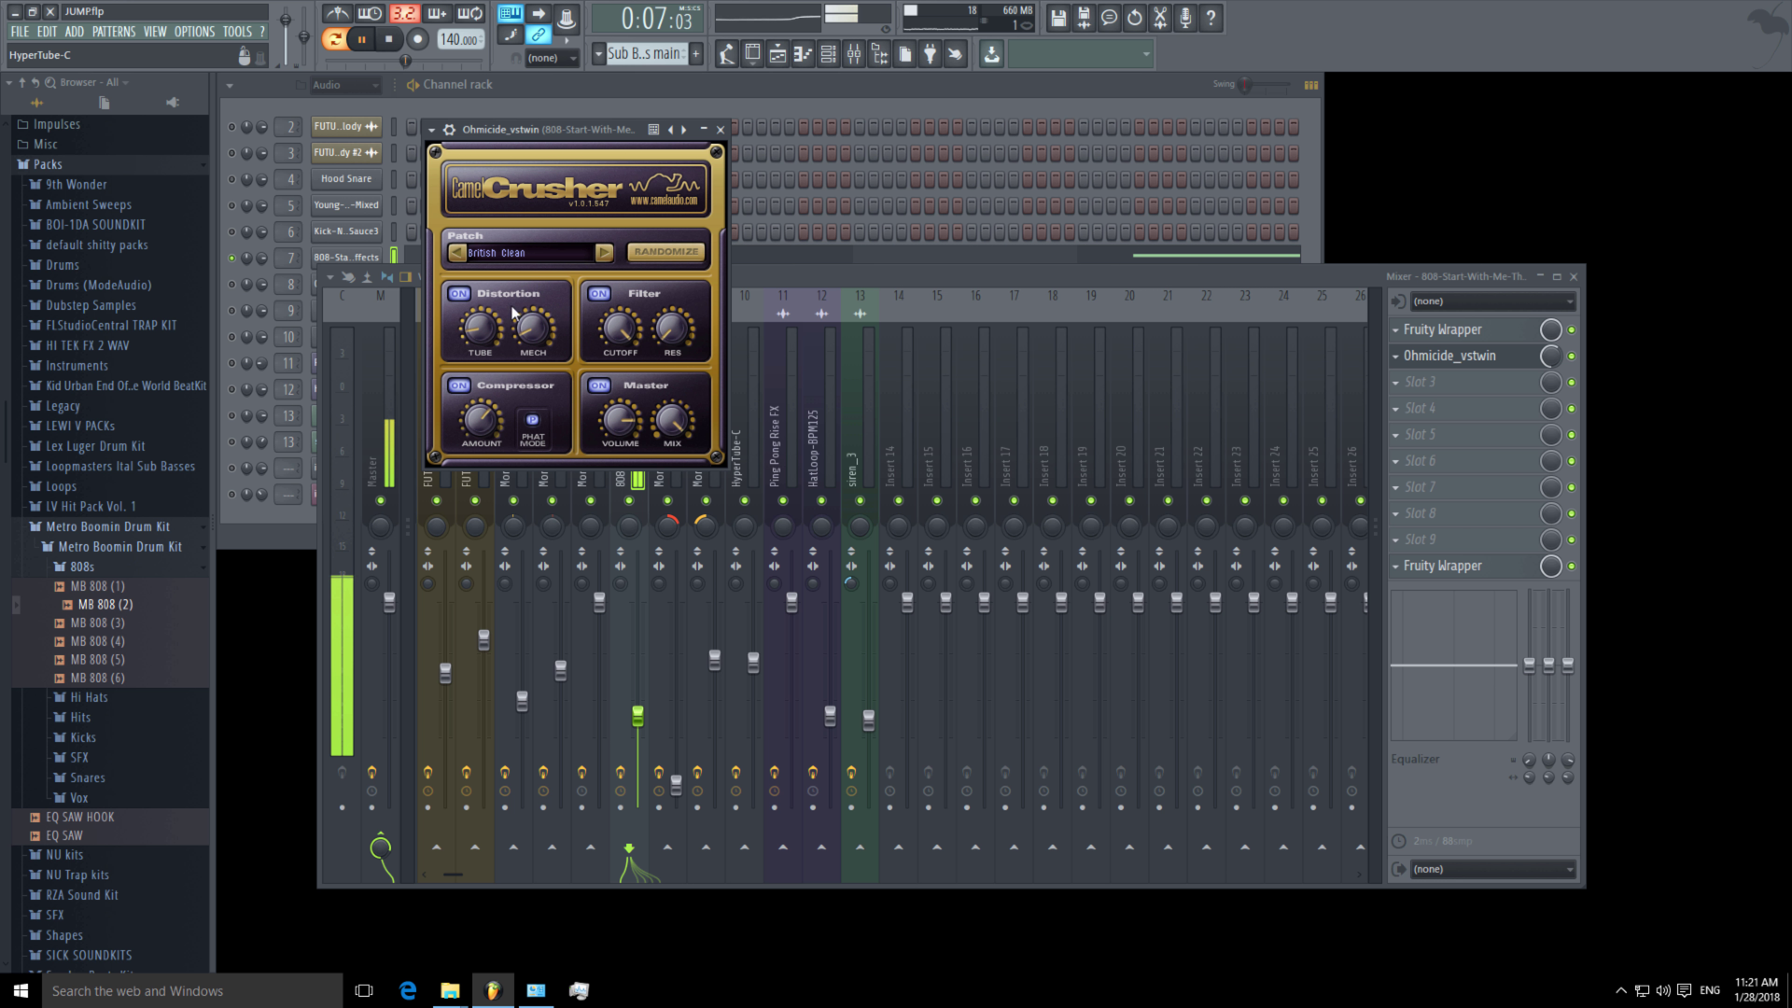
{"action": "left_click", "coordinate": [721, 130]}
{"action": "key", "text": "space"}
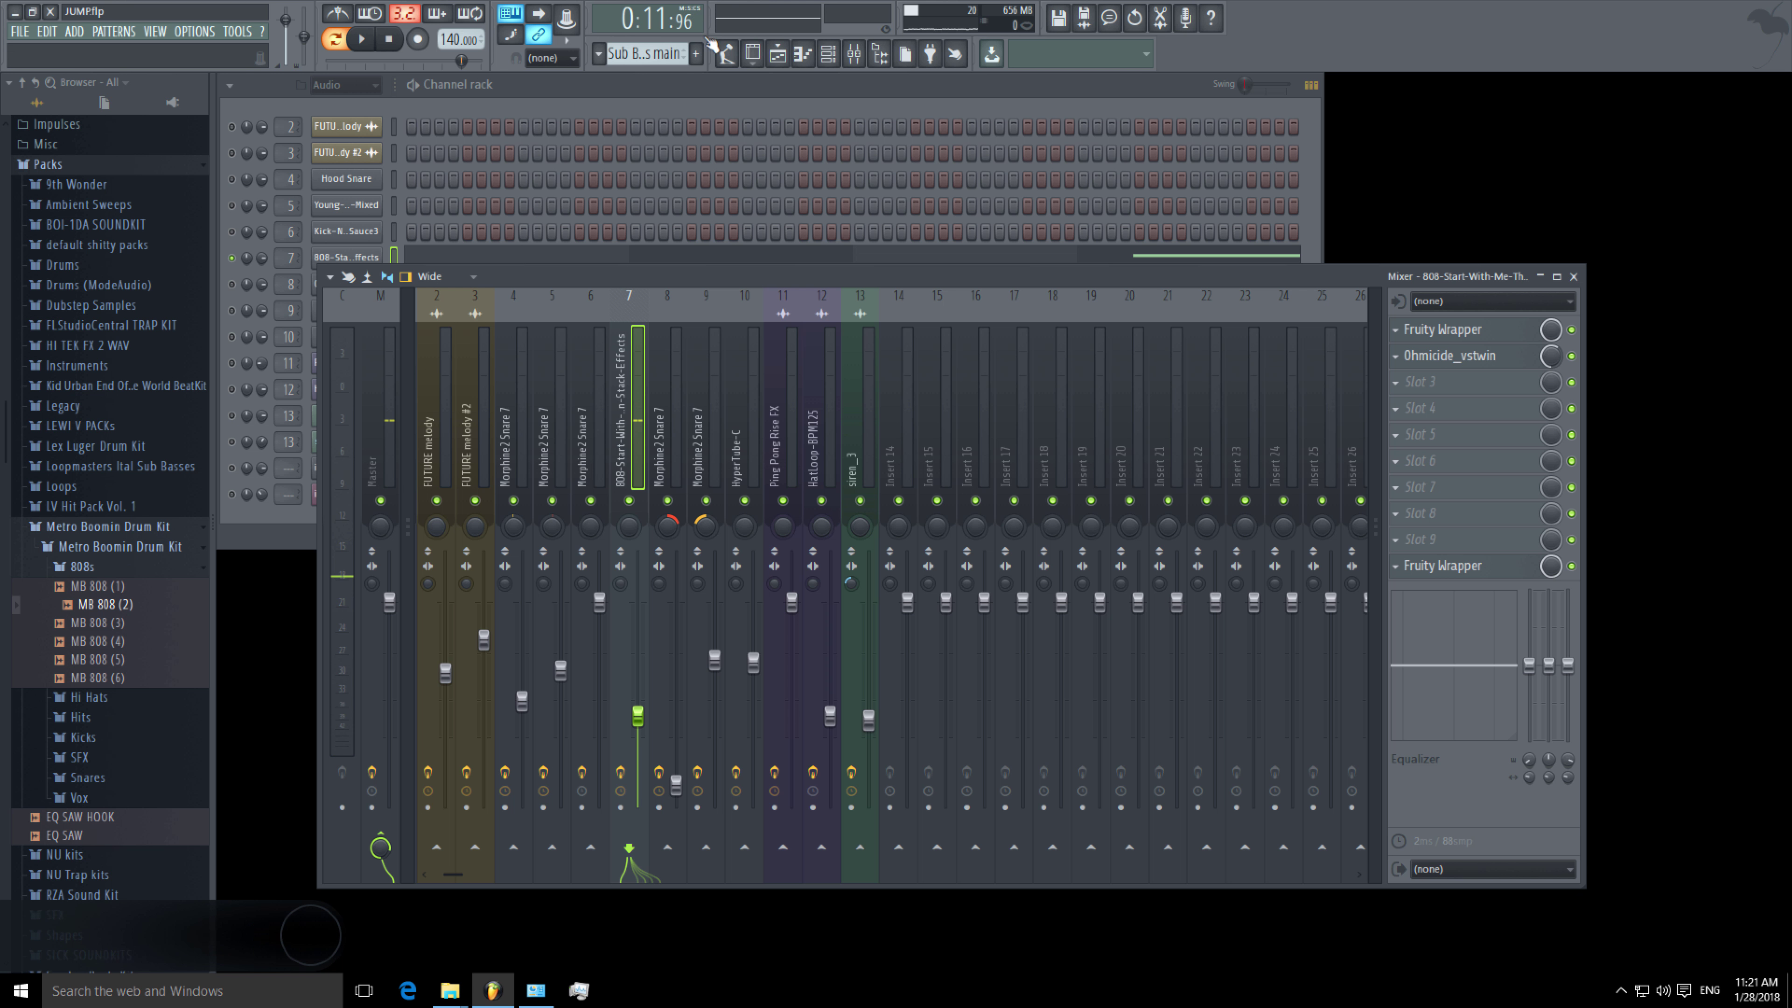
Return to the playlist and play the FUTURE melody clips from about bar 44 with the other instrument tracks muted.
{"action": "left_click", "coordinate": [688, 88]}
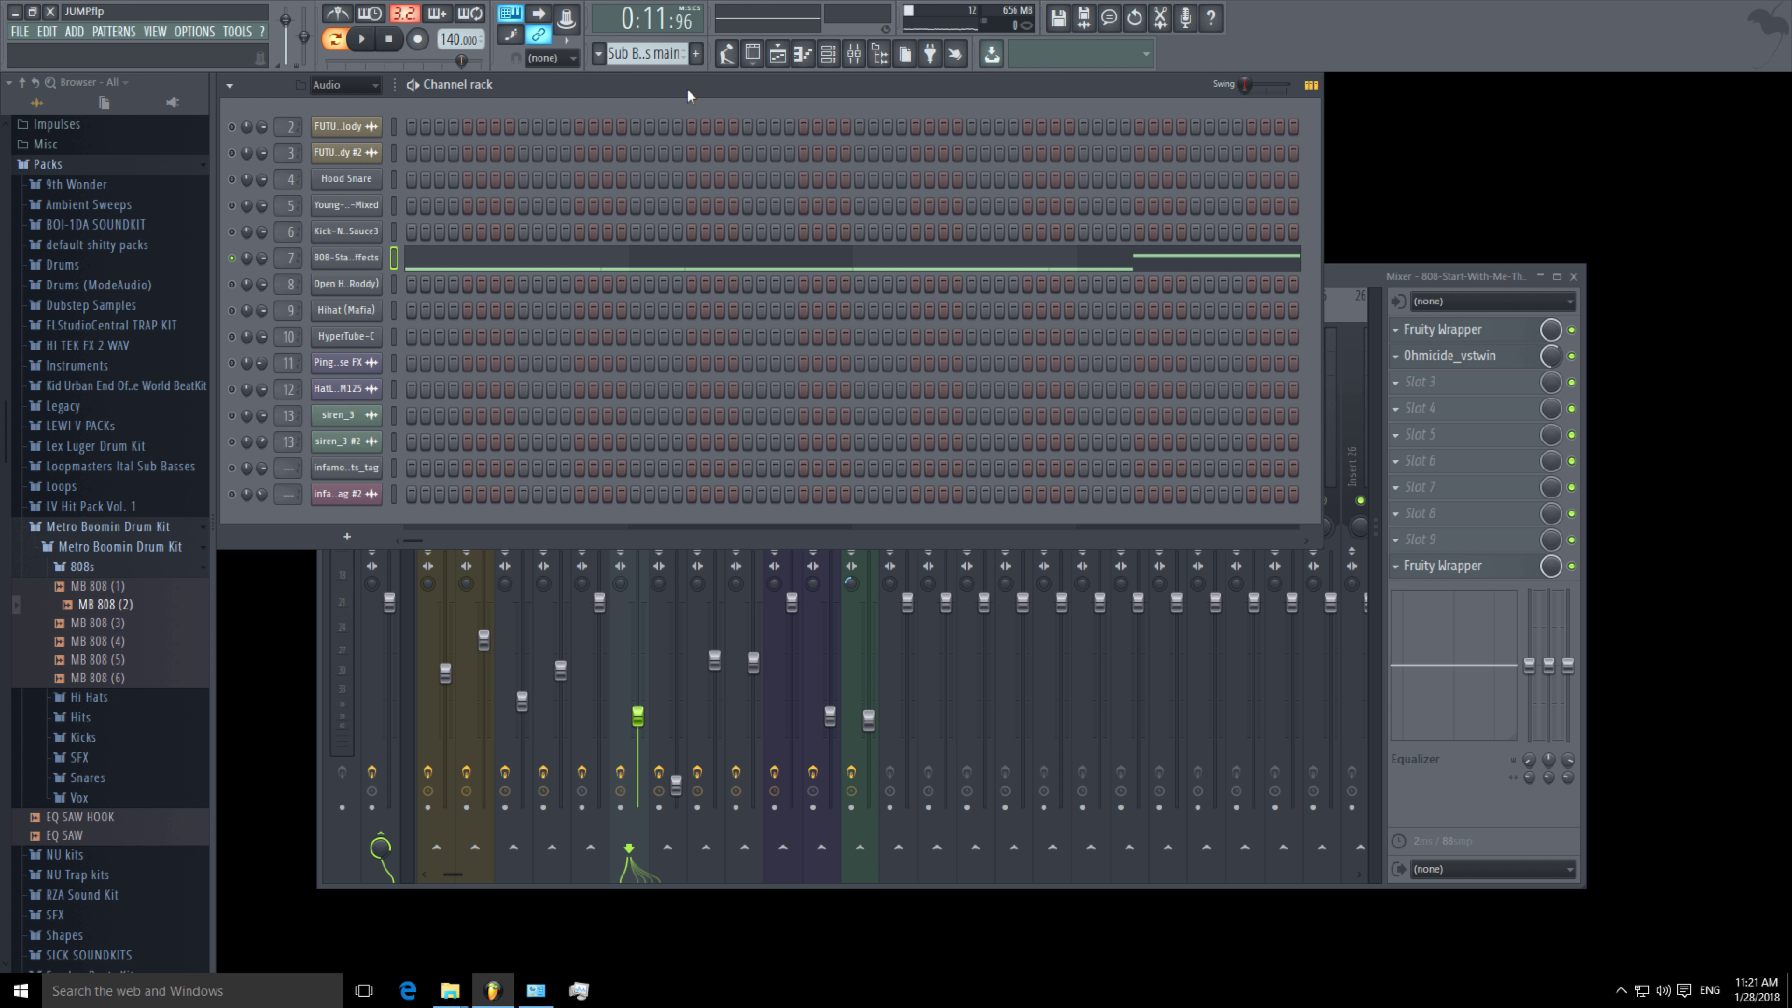
{"action": "left_click", "coordinate": [753, 54]}
{"action": "left_click", "coordinate": [809, 120]}
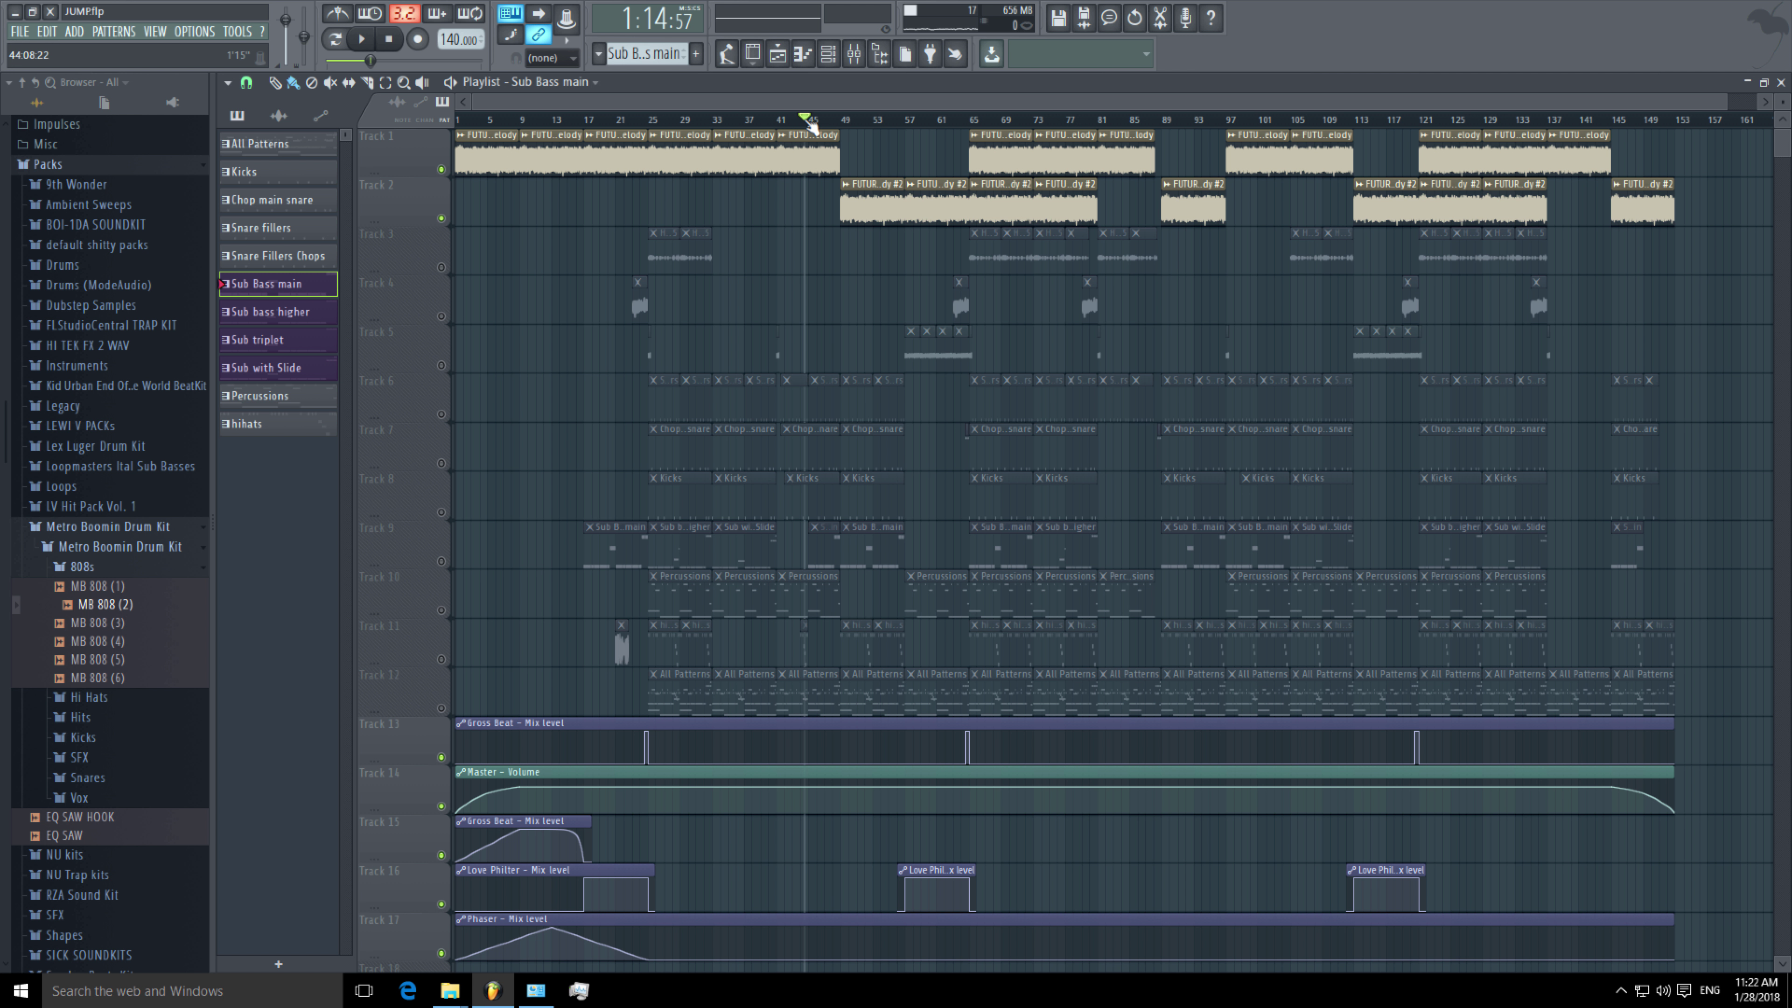
{"action": "key", "text": "space"}
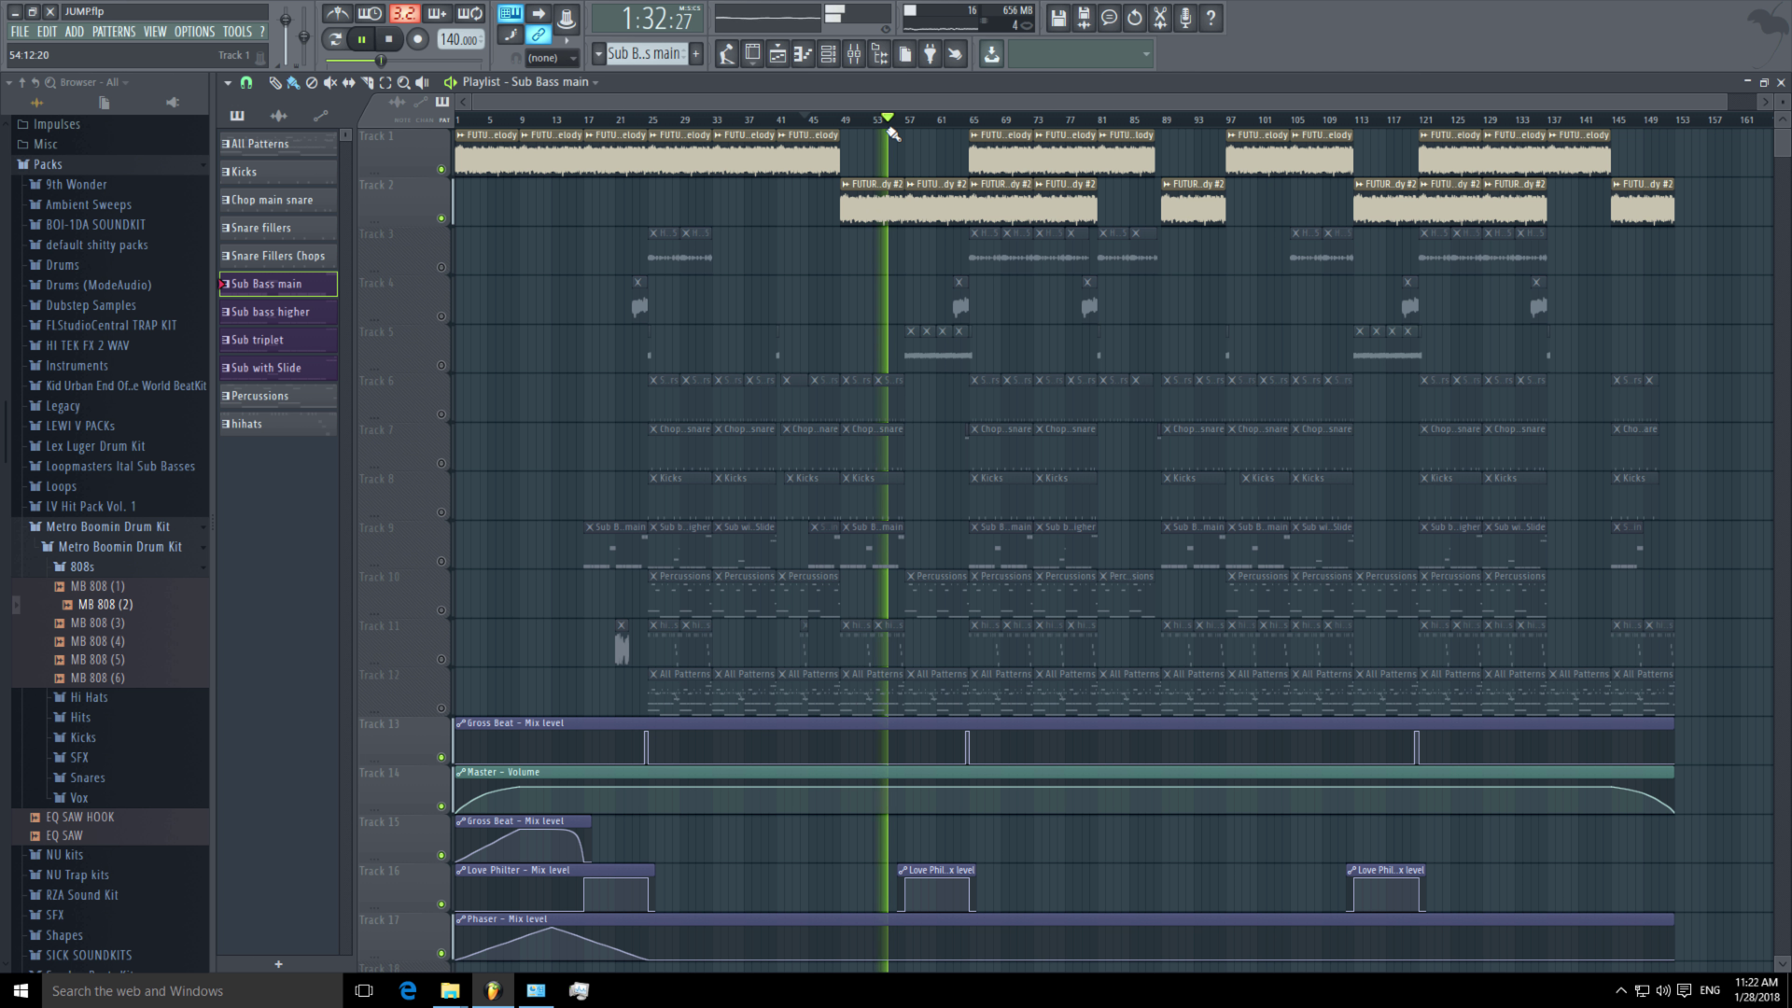
{"action": "key", "text": "space"}
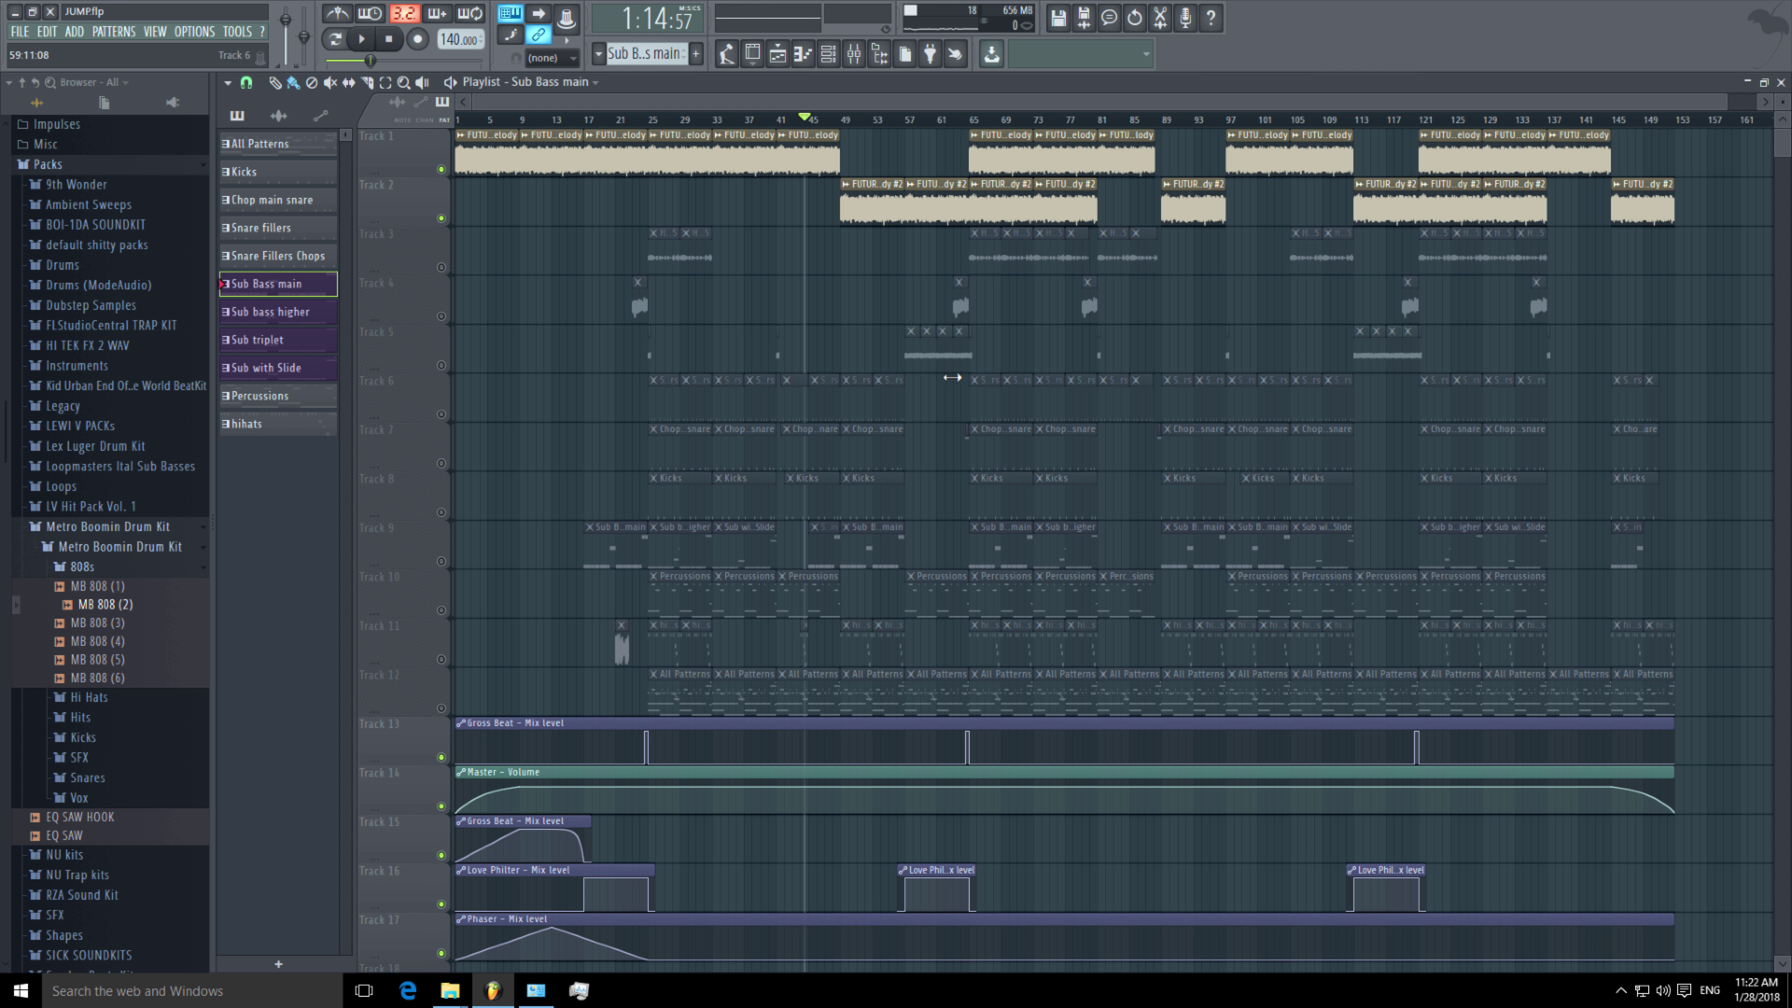
{"action": "scroll", "coordinate": [754, 199], "scroll_direction": "down", "scroll_amount": 1}
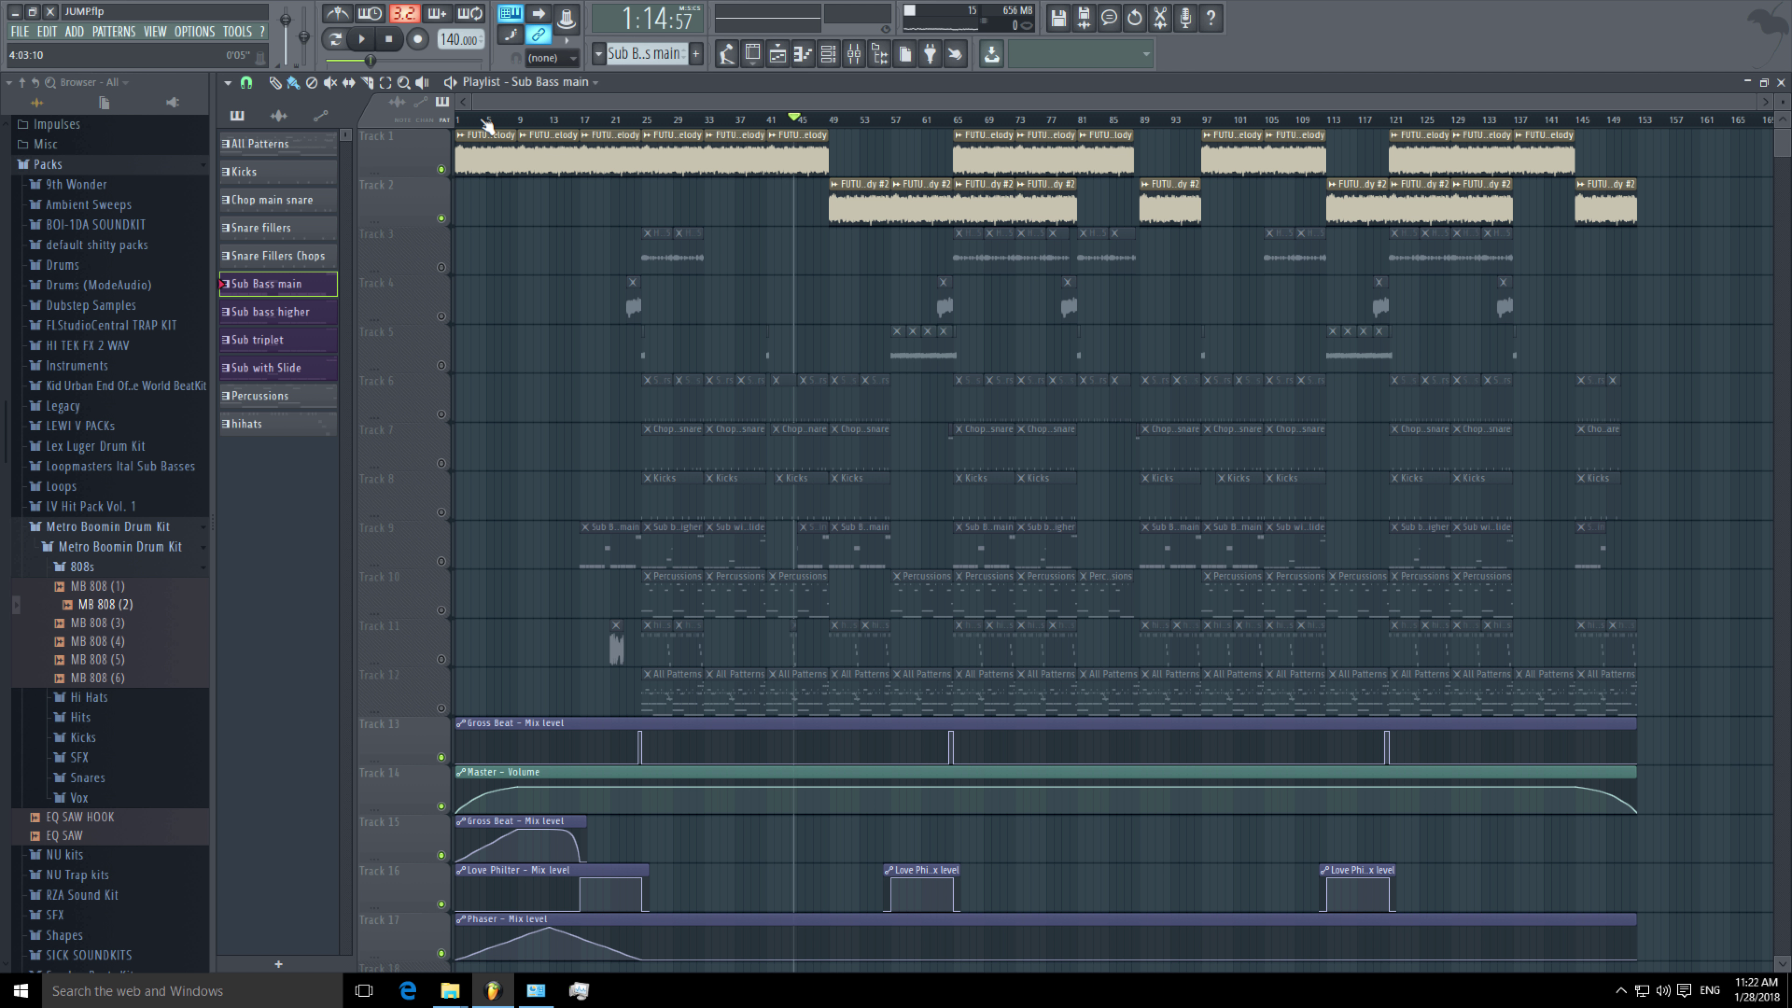
Play the full JUMP arrangement from the start with all tracks audible and follow it through the intro and first drop to about bar 61.
{"action": "key", "text": "space"}
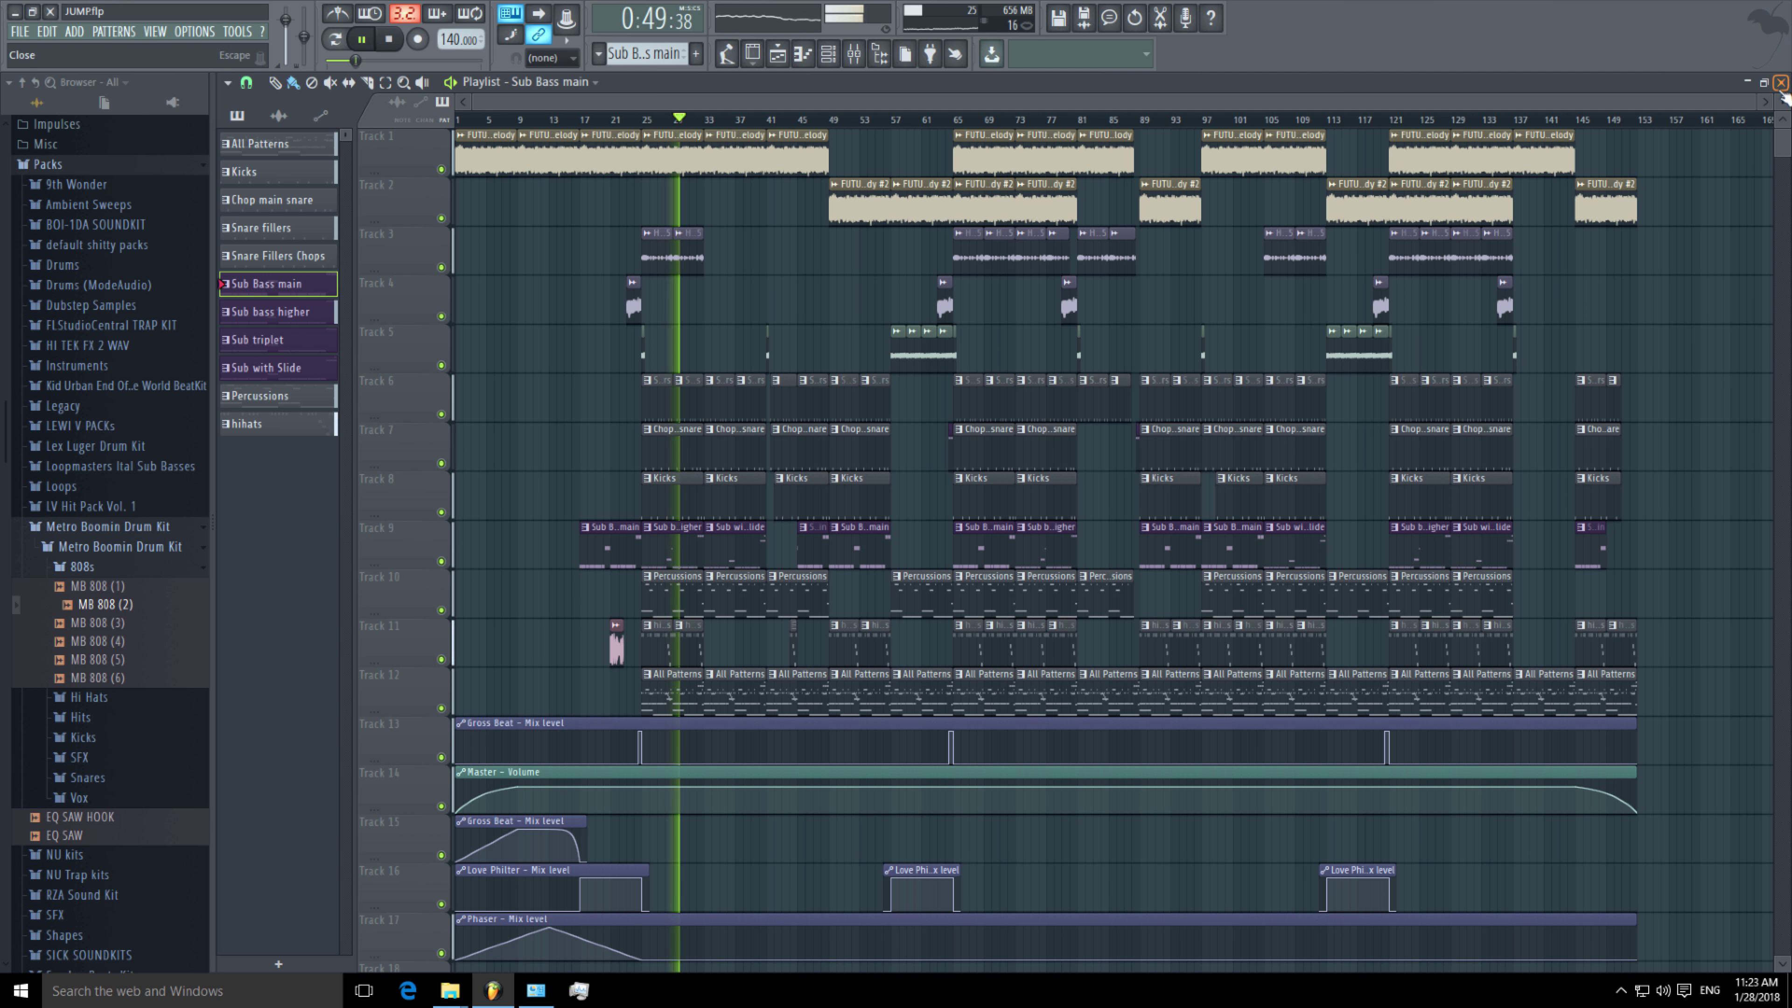
{"action": "scroll", "coordinate": [691, 100], "scroll_direction": "up", "scroll_amount": 6}
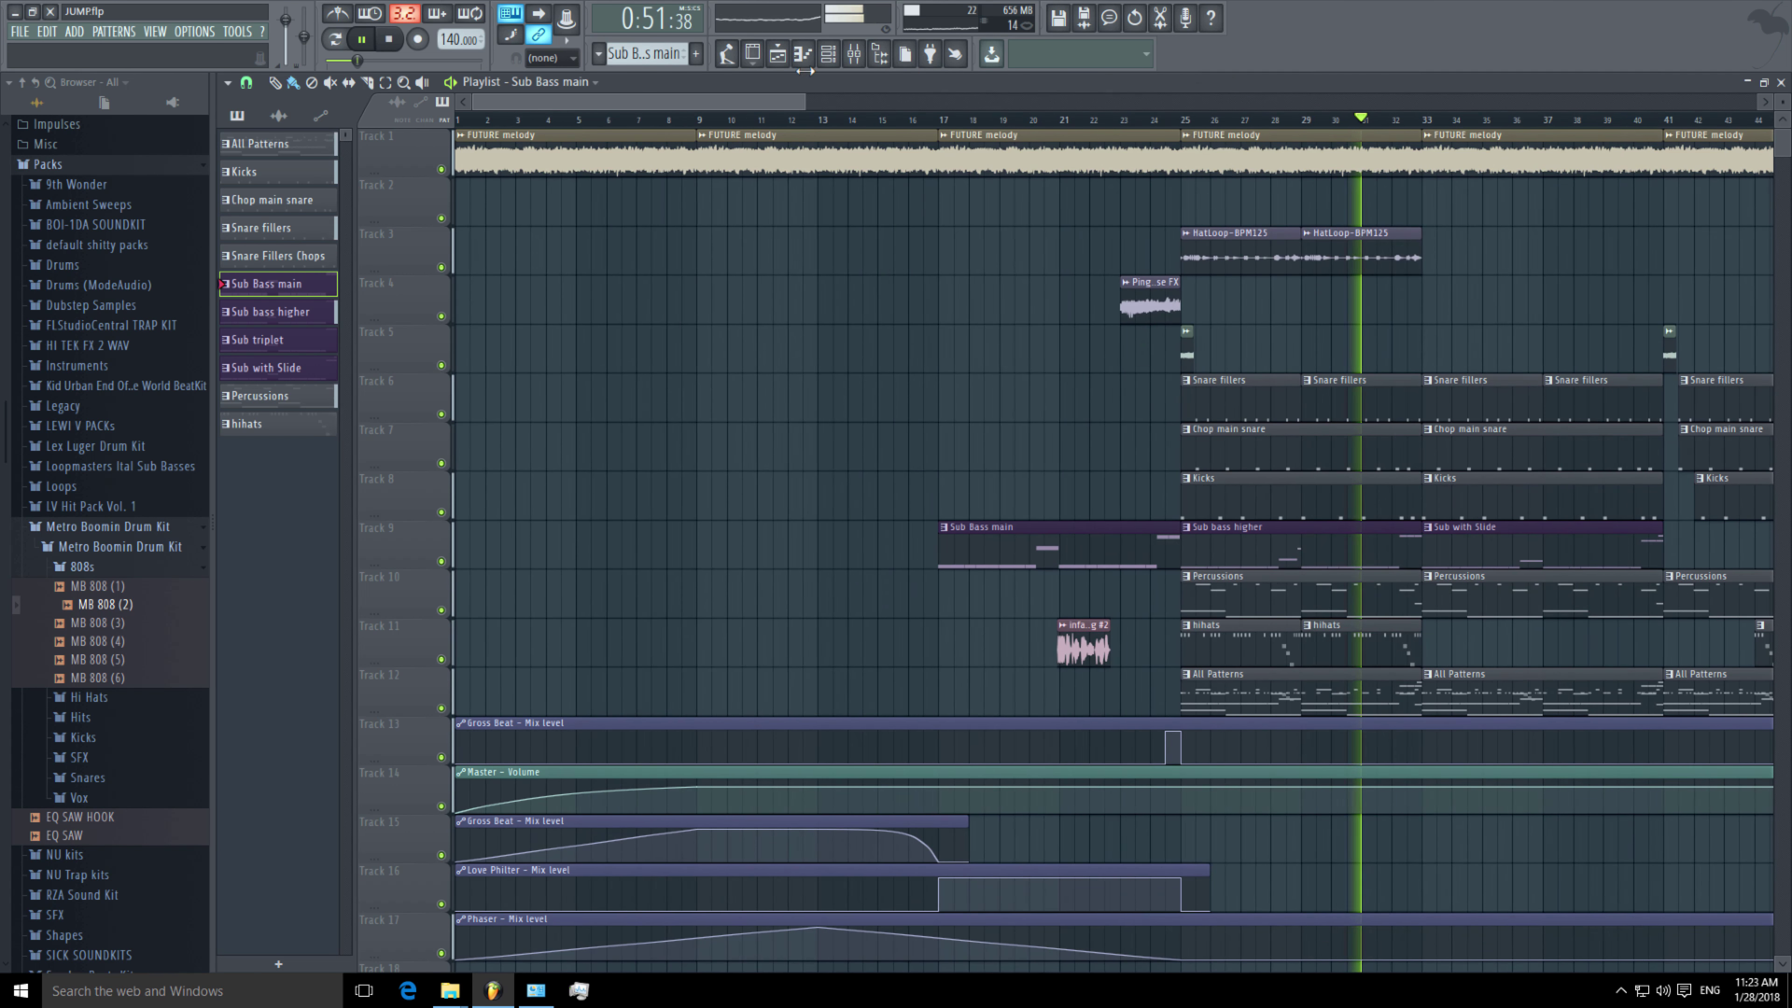
{"action": "left_click_drag", "start_coordinate": [690, 99], "coordinate": [840, 113]}
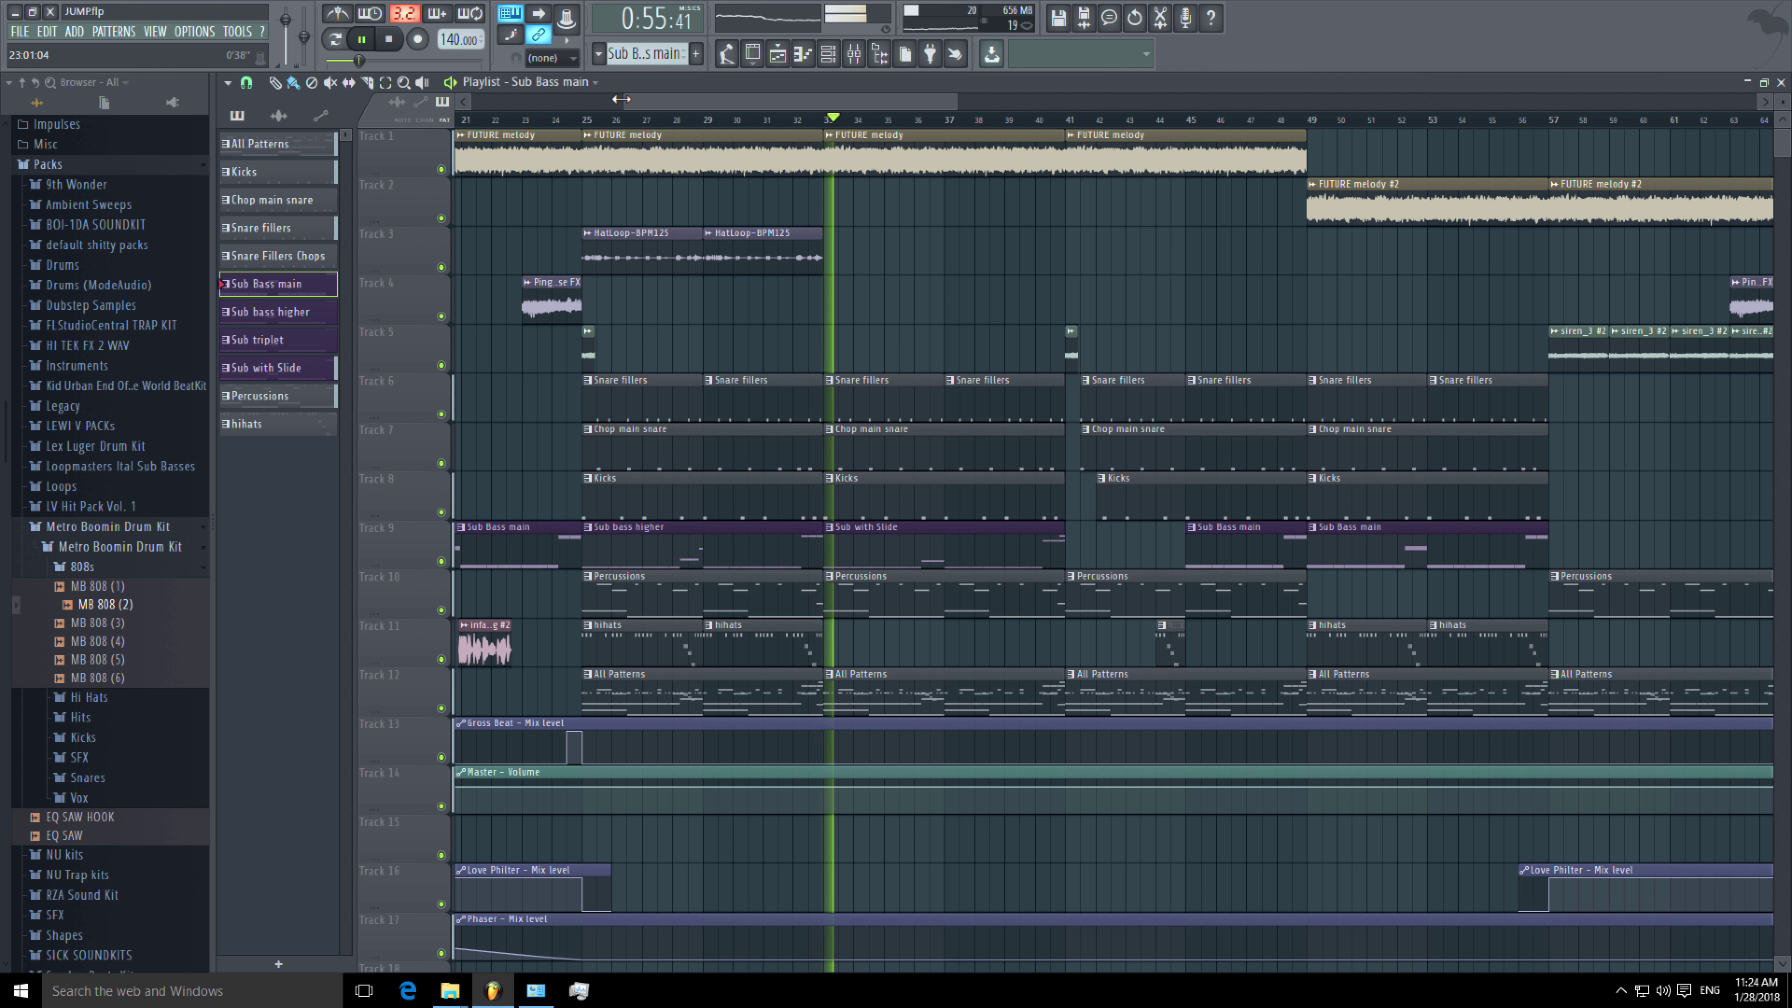
{"action": "left_click_drag", "start_coordinate": [625, 104], "coordinate": [693, 106]}
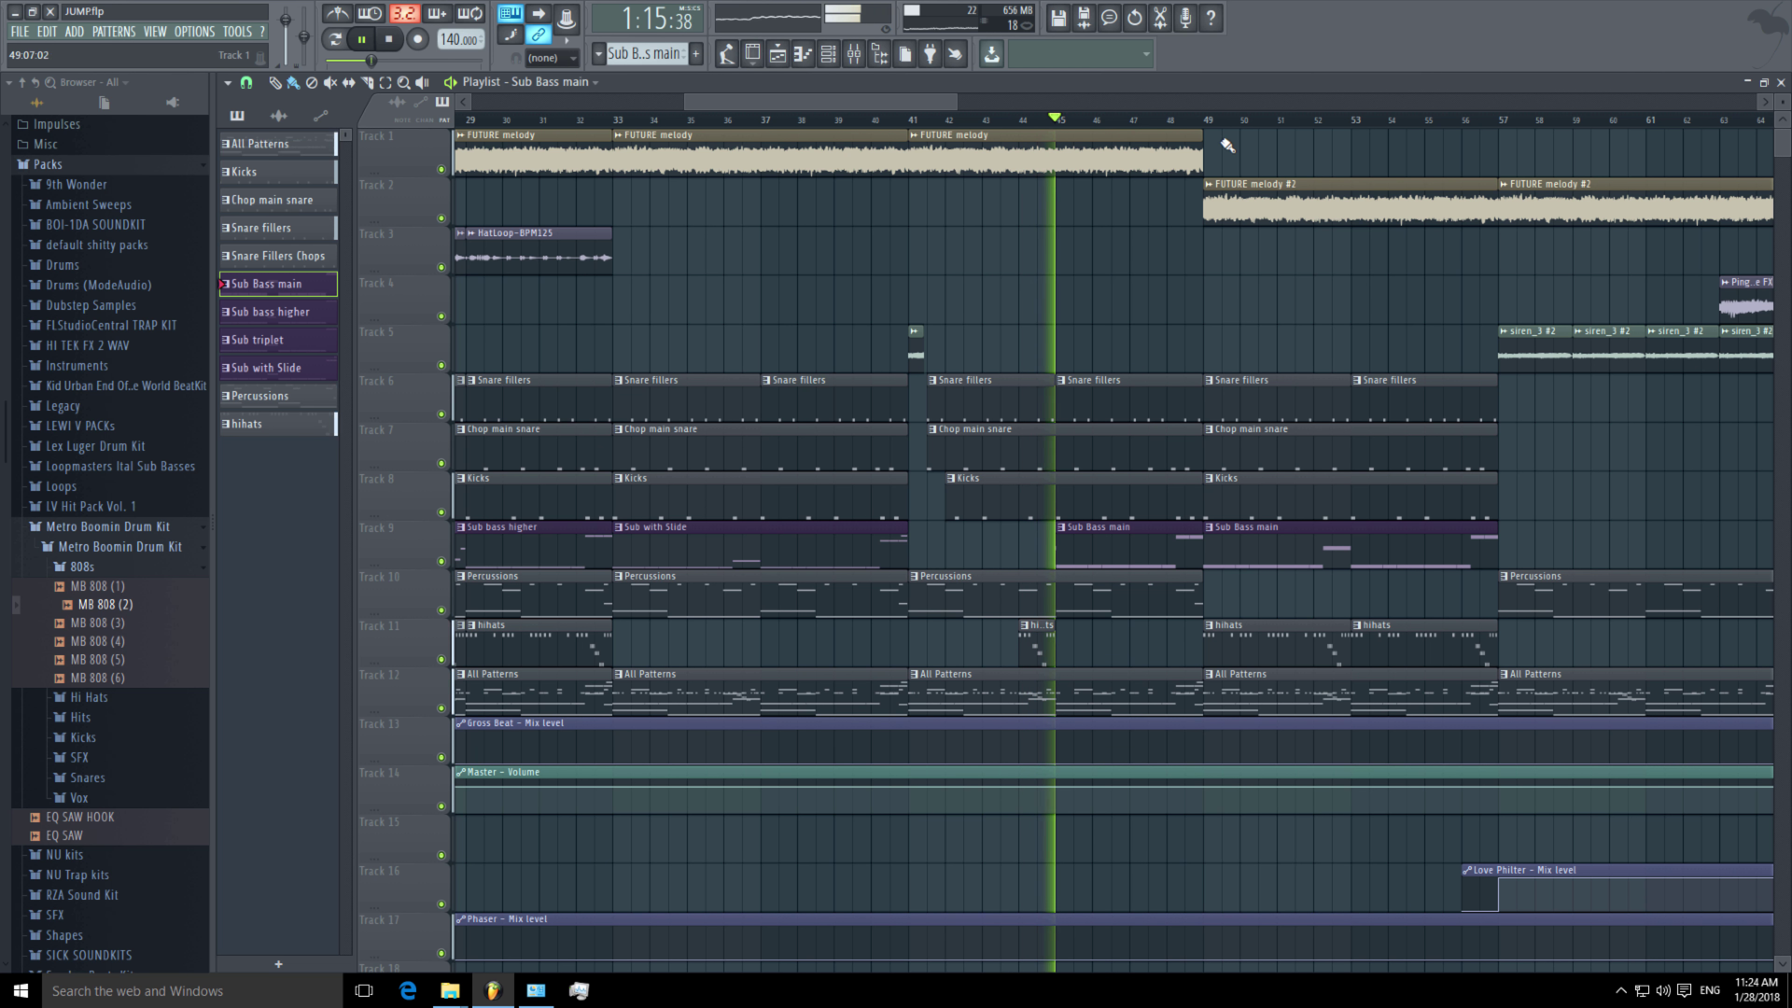
{"action": "left_click_drag", "start_coordinate": [934, 105], "coordinate": [1285, 105]}
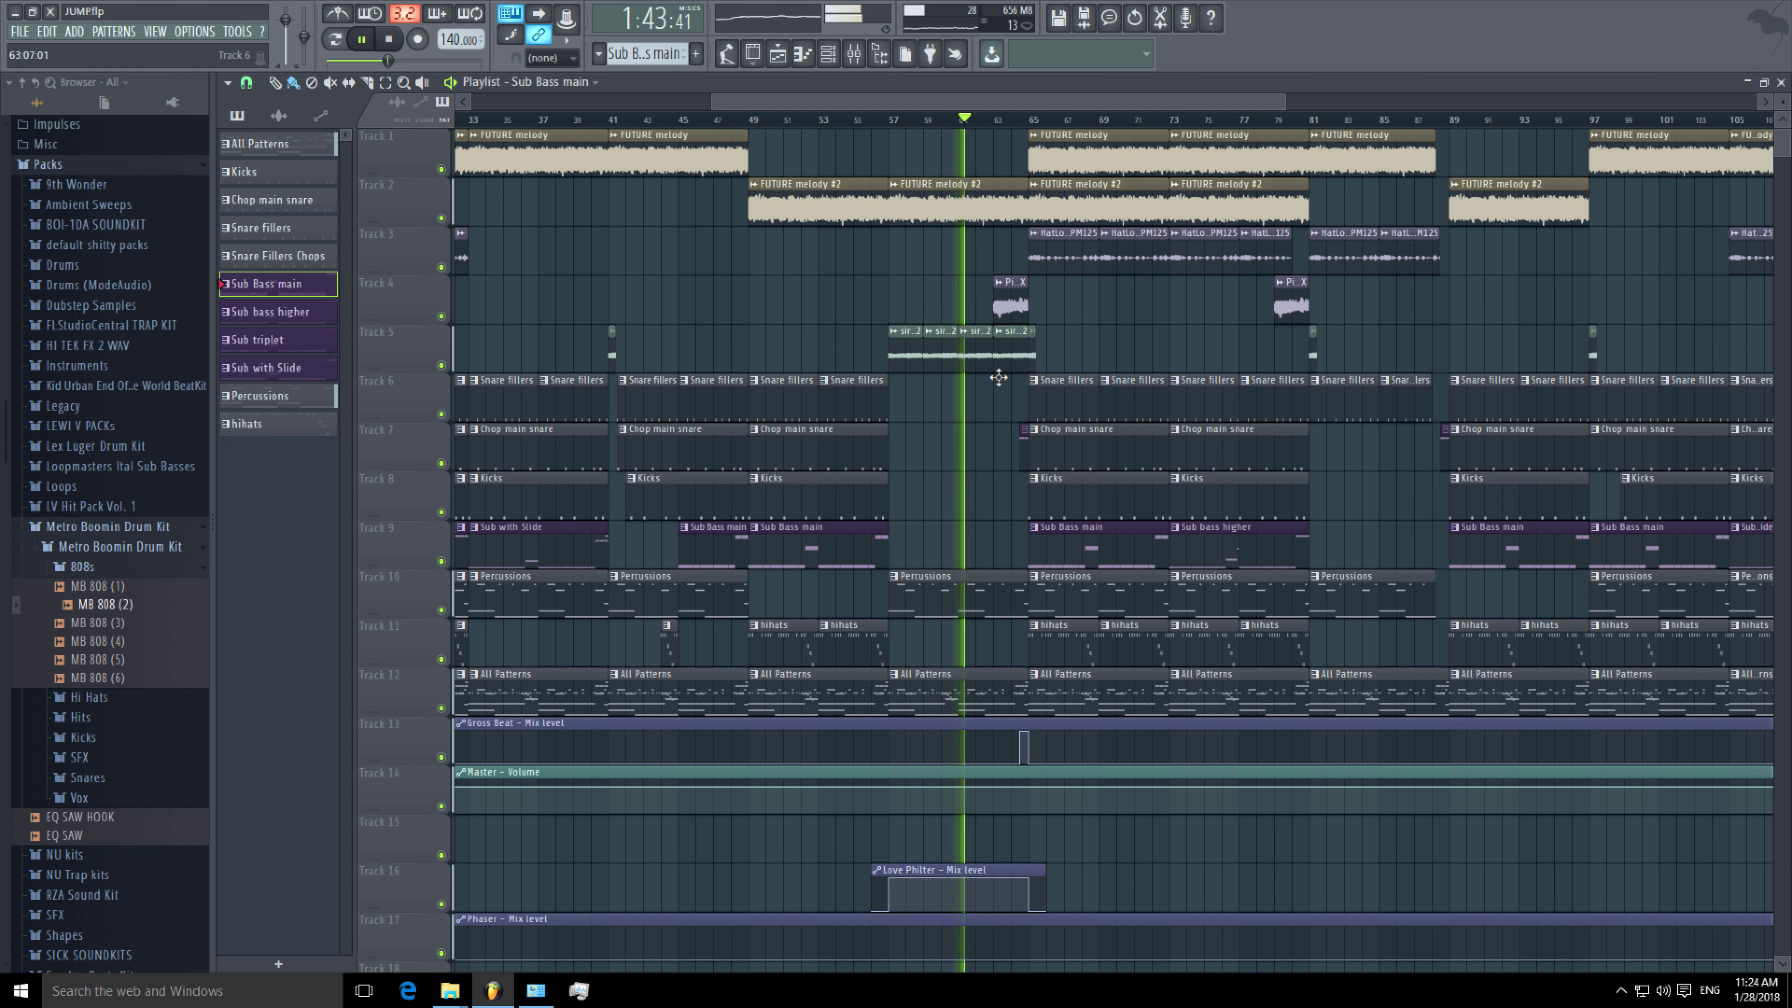
Check the automation tracks below the patterns and follow playback through the siren break into the section after bar 65.
{"action": "scroll", "coordinate": [1788, 242], "scroll_direction": "down", "scroll_amount": 5}
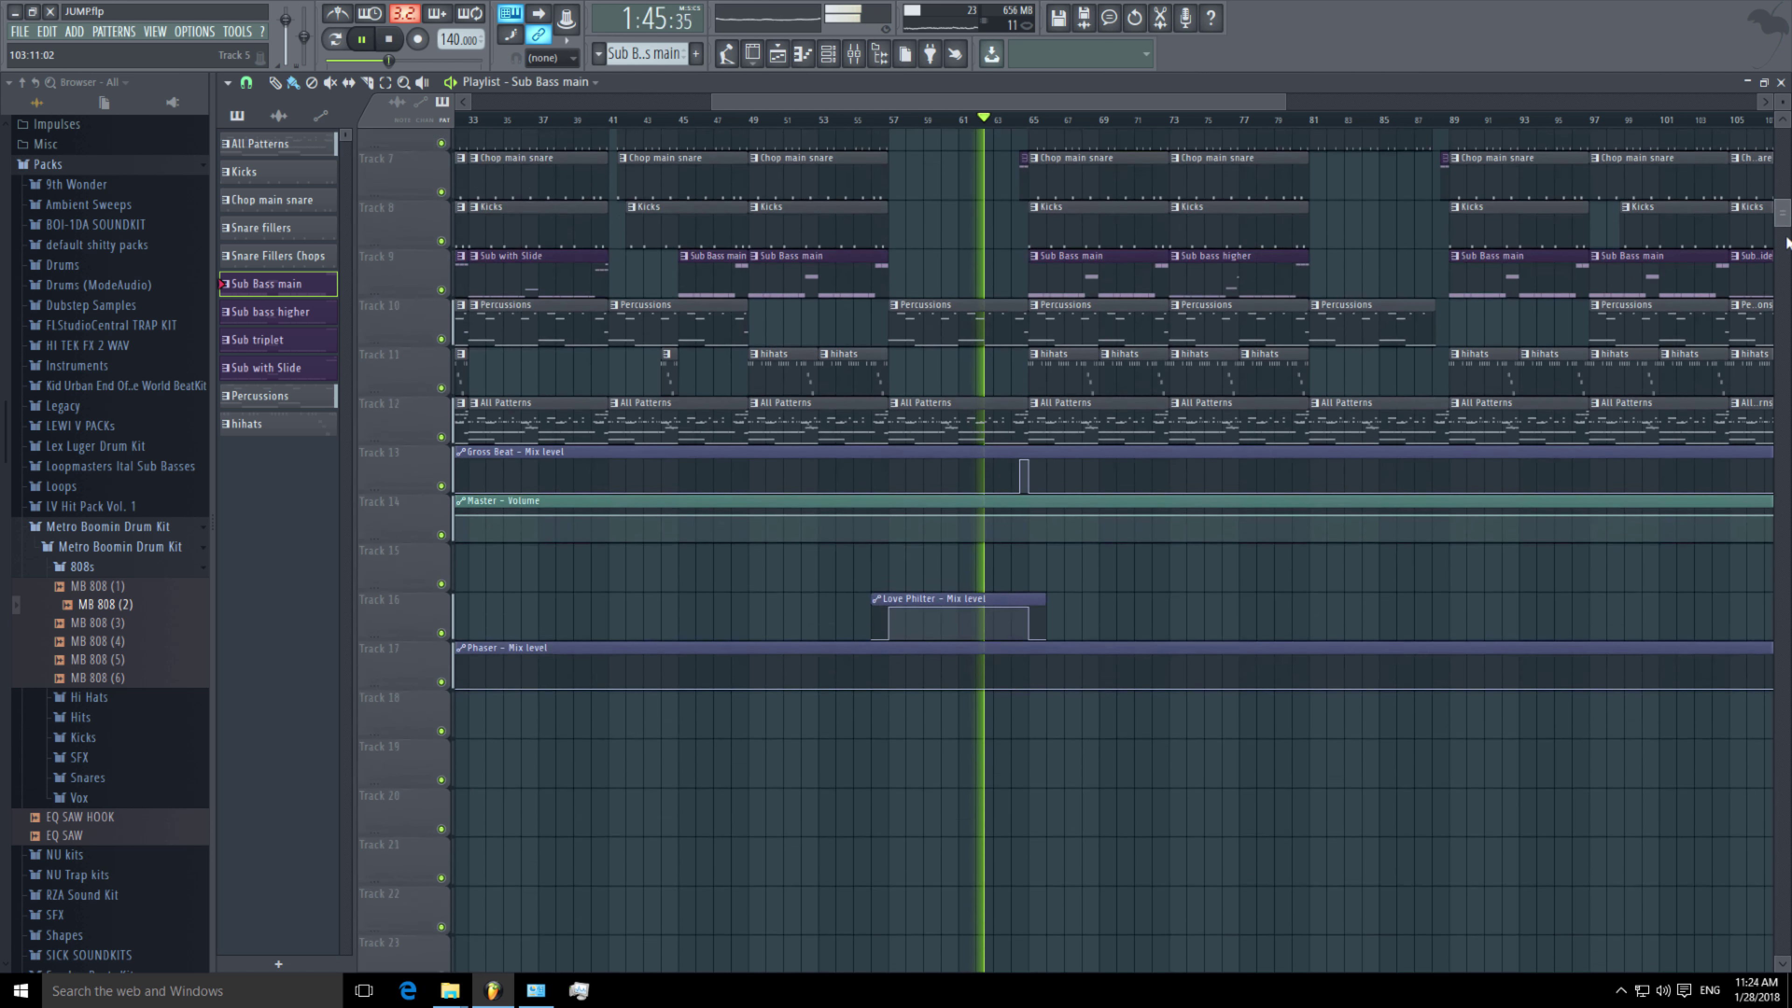
{"action": "scroll", "coordinate": [1788, 242], "scroll_direction": "down", "scroll_amount": 5}
{"action": "scroll", "coordinate": [1788, 243], "scroll_direction": "up", "scroll_amount": 15}
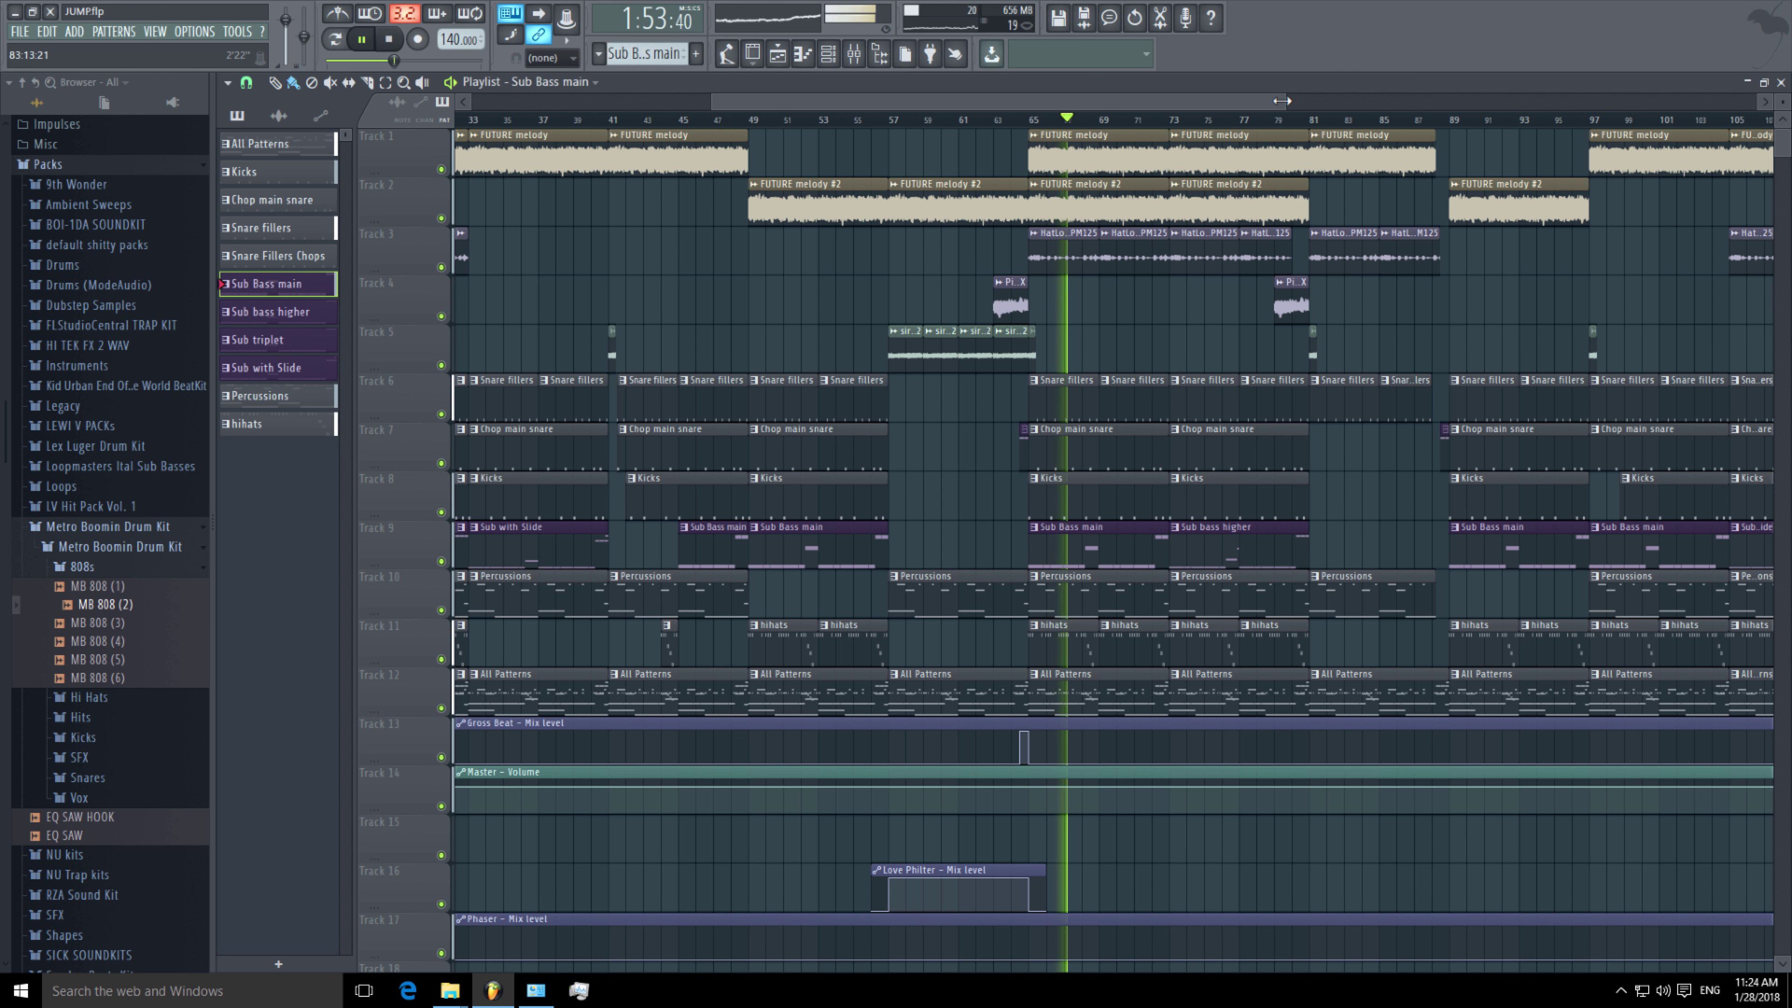
{"action": "left_click_drag", "start_coordinate": [1280, 100], "coordinate": [1631, 99]}
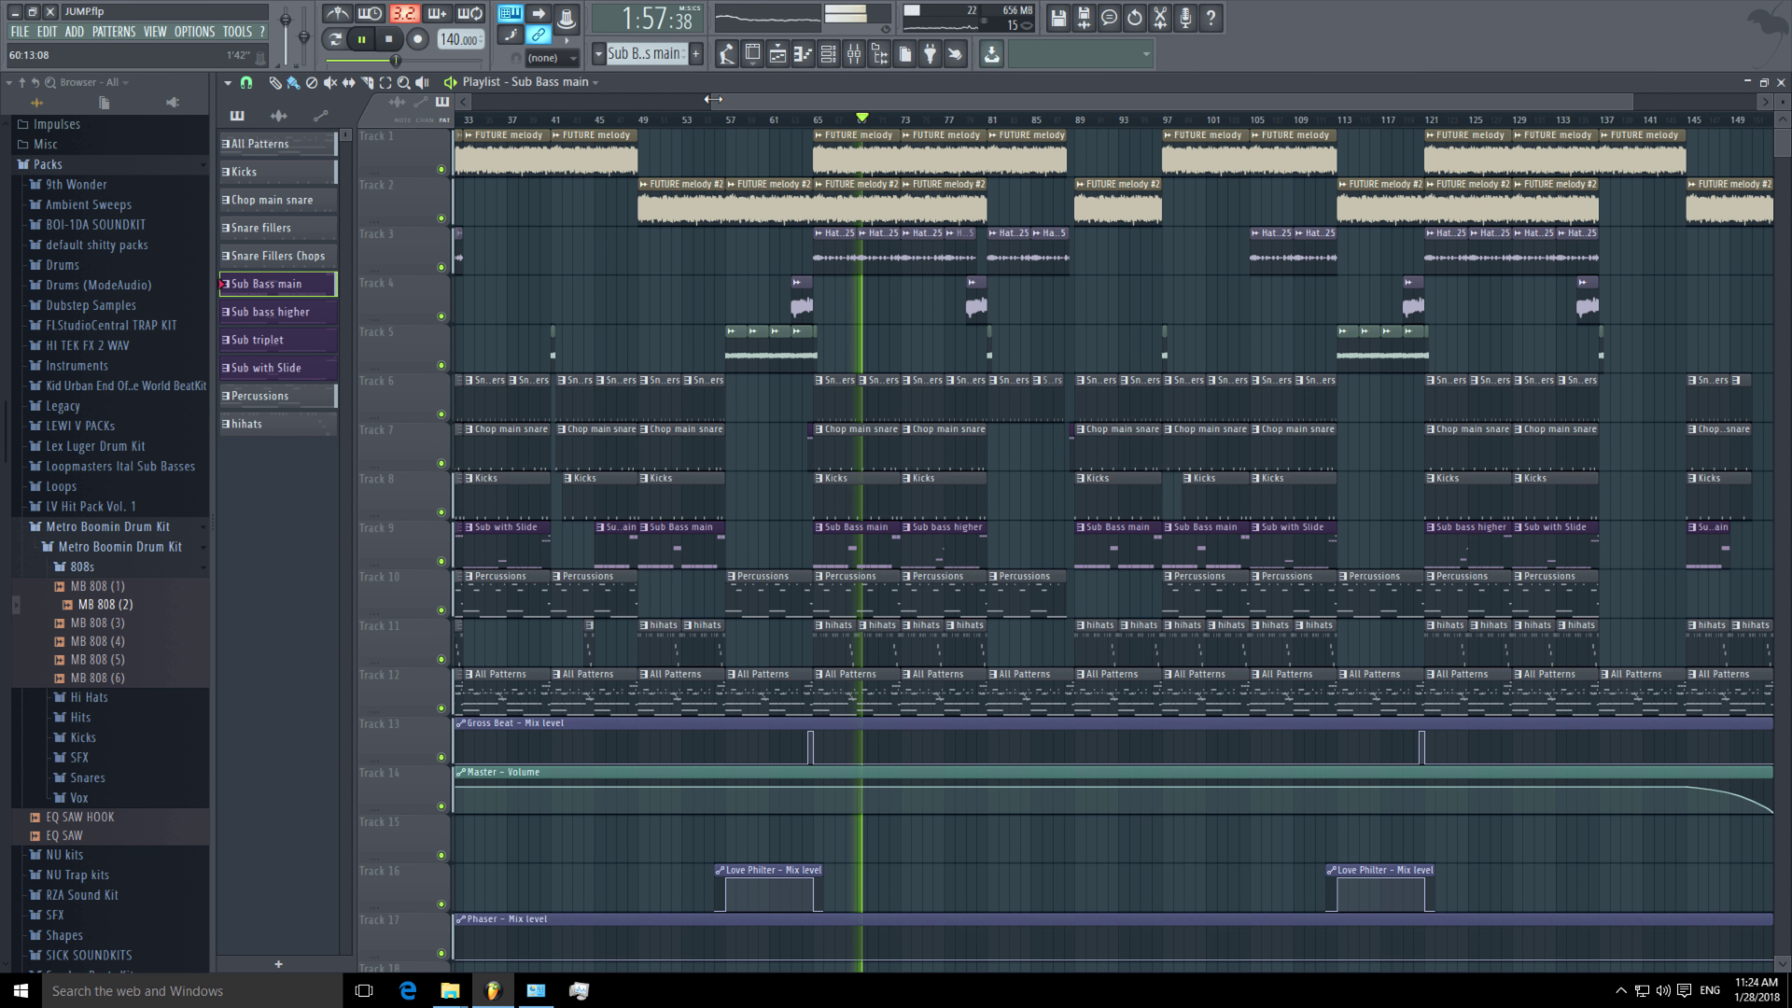
{"action": "left_click_drag", "start_coordinate": [712, 99], "coordinate": [785, 111]}
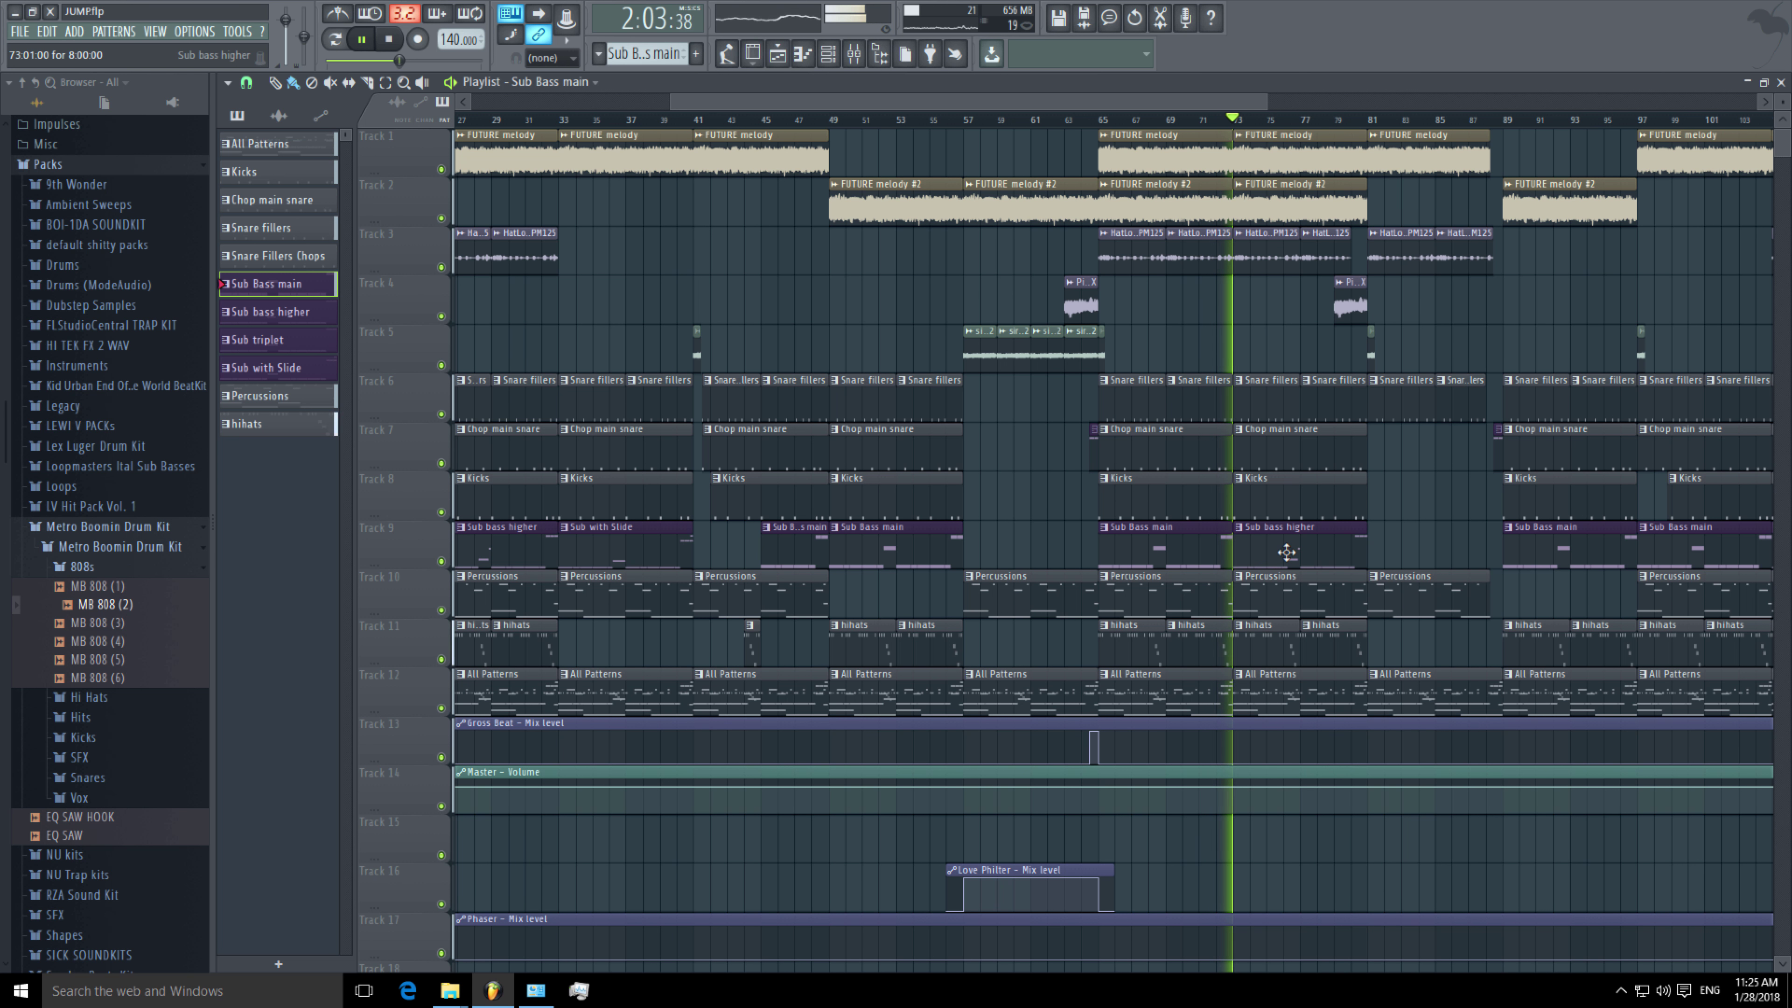
Open the Sub Bass main clip's 808 notes in the piano roll, view the pattern from its start and return to the playlist.
{"action": "double_click", "coordinate": [1216, 544]}
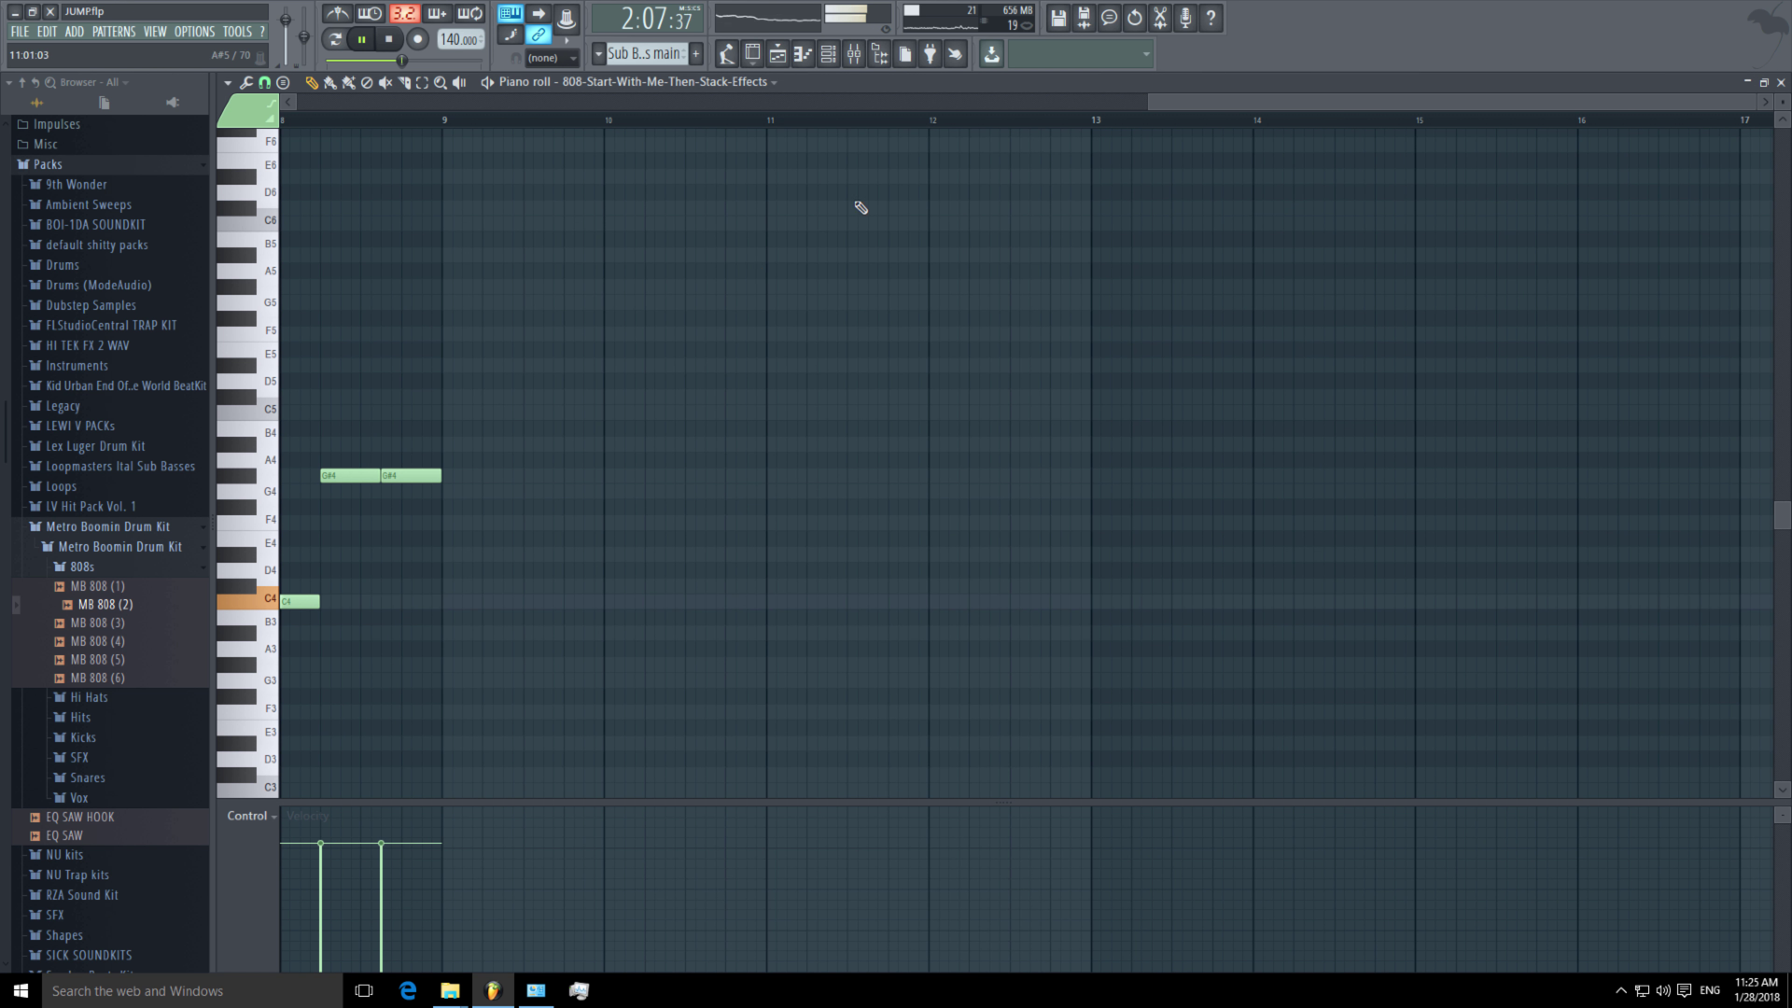
{"action": "left_click_drag", "start_coordinate": [1144, 101], "coordinate": [368, 101]}
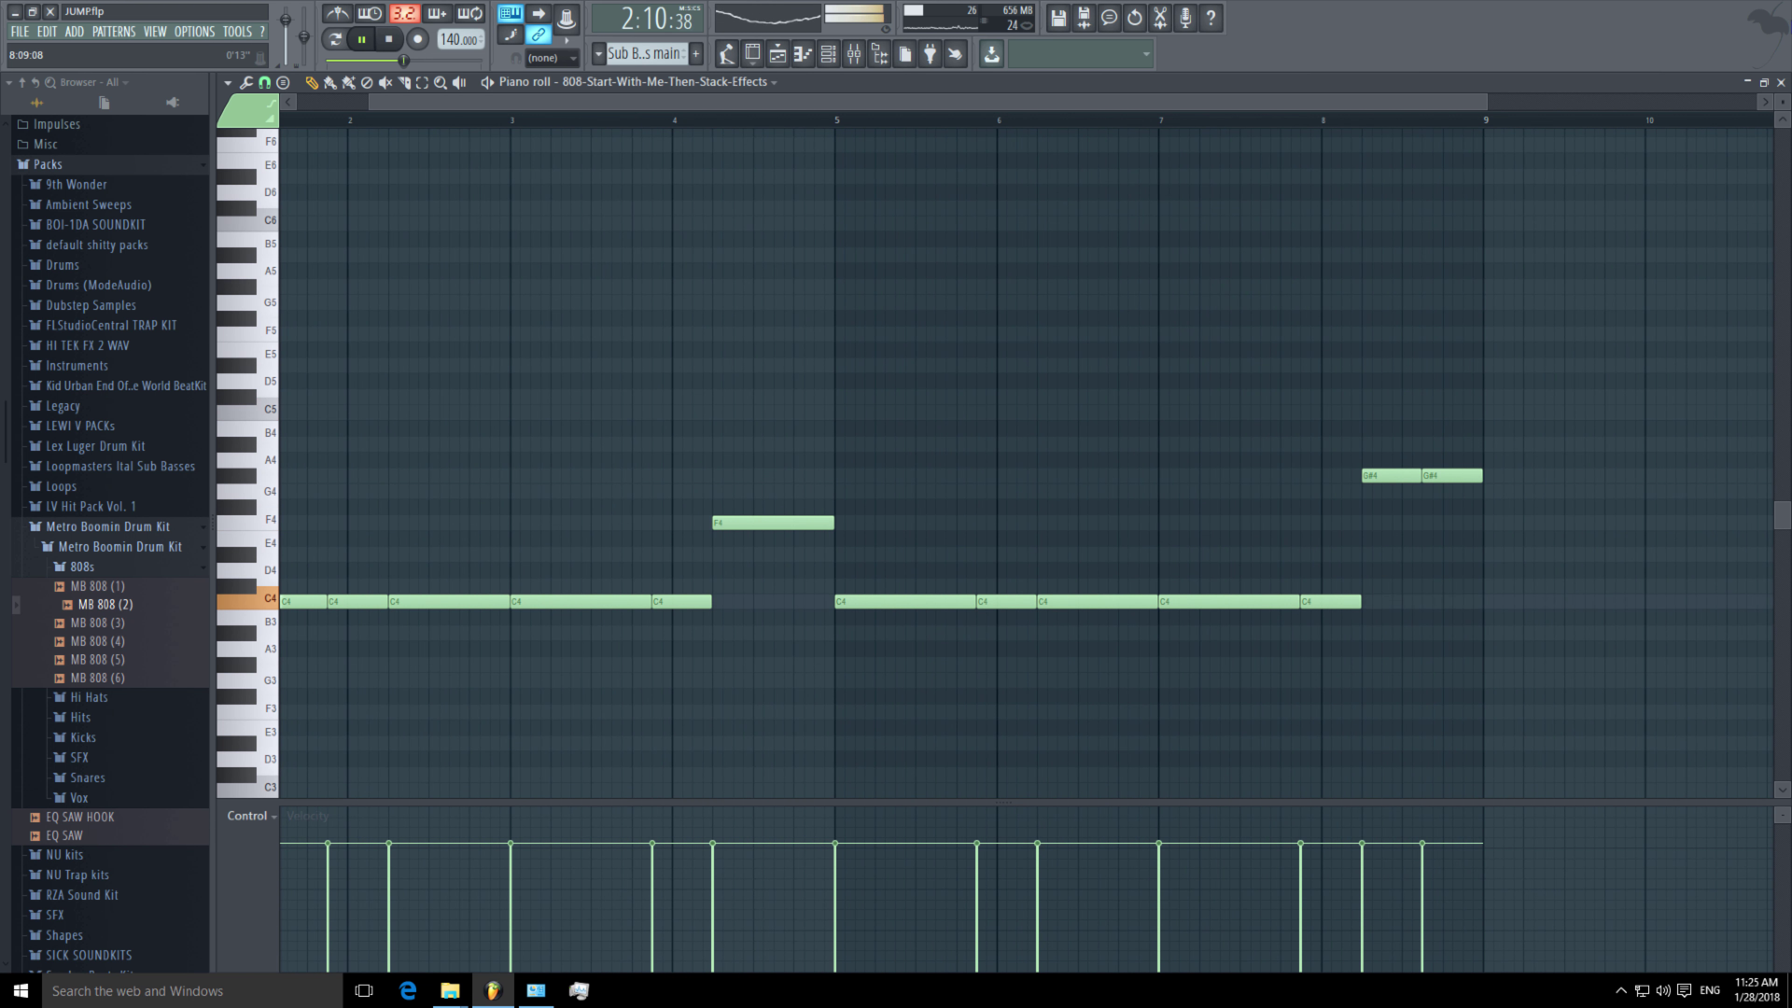
{"action": "left_click", "coordinate": [1780, 83]}
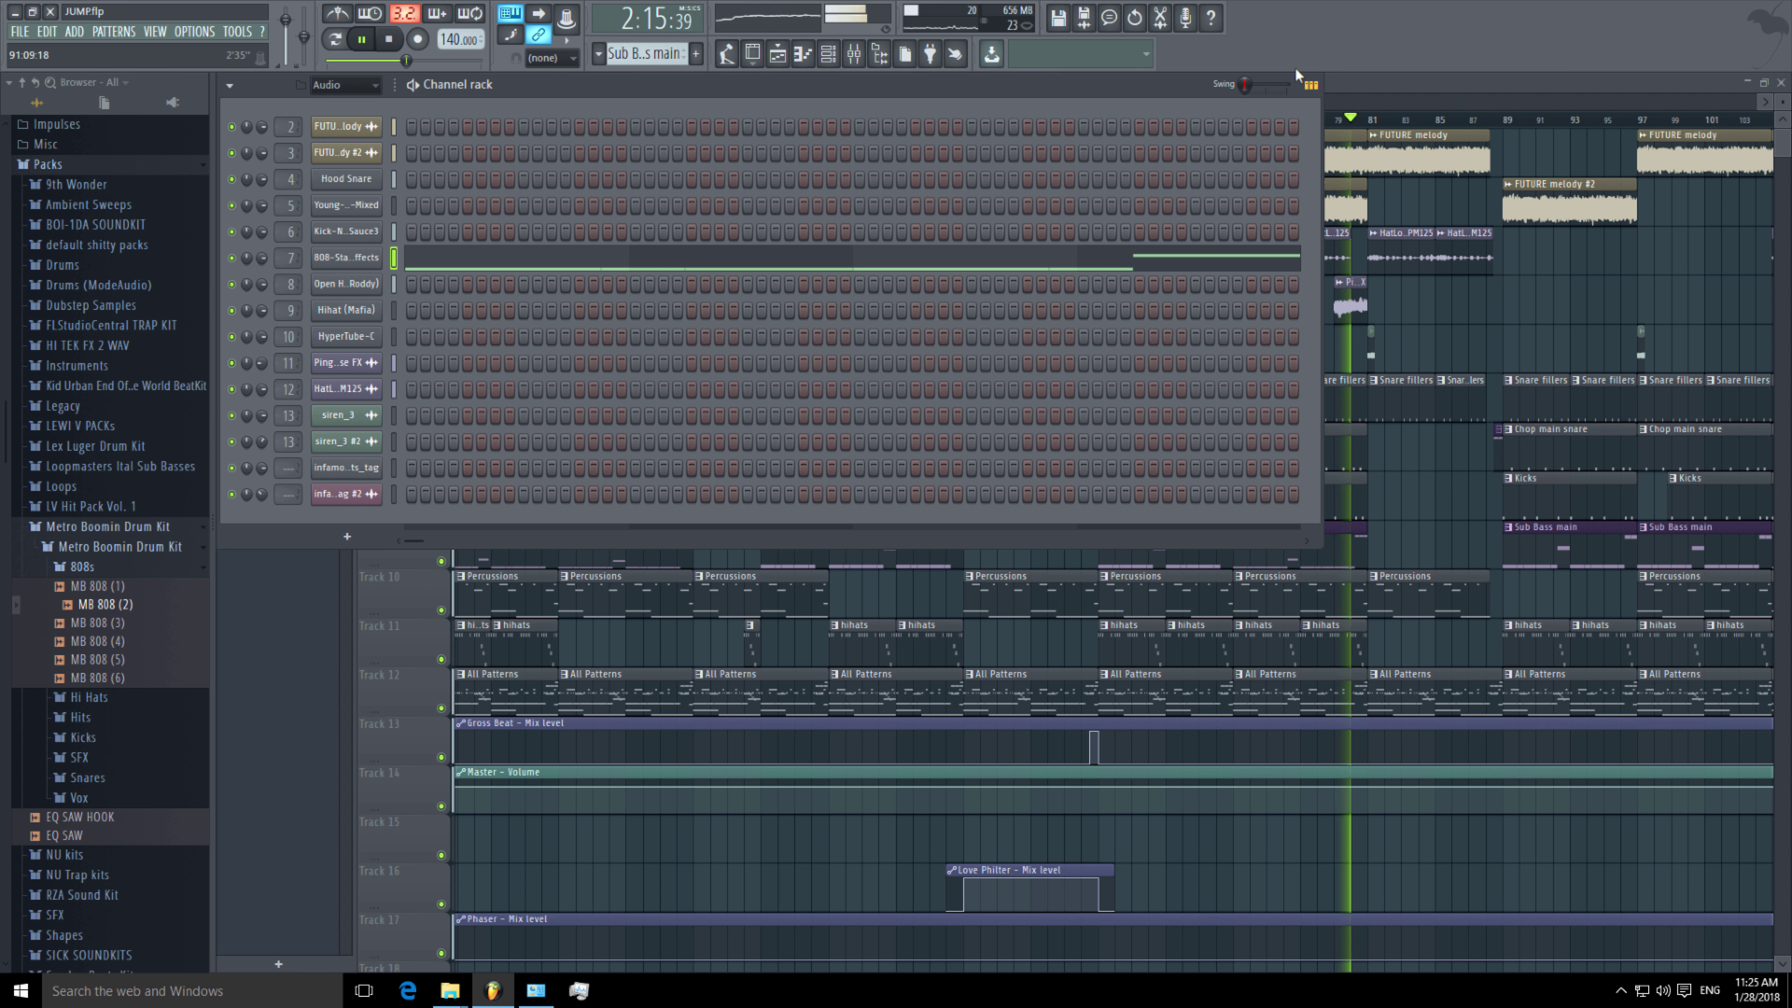
{"action": "left_click", "coordinate": [1370, 98]}
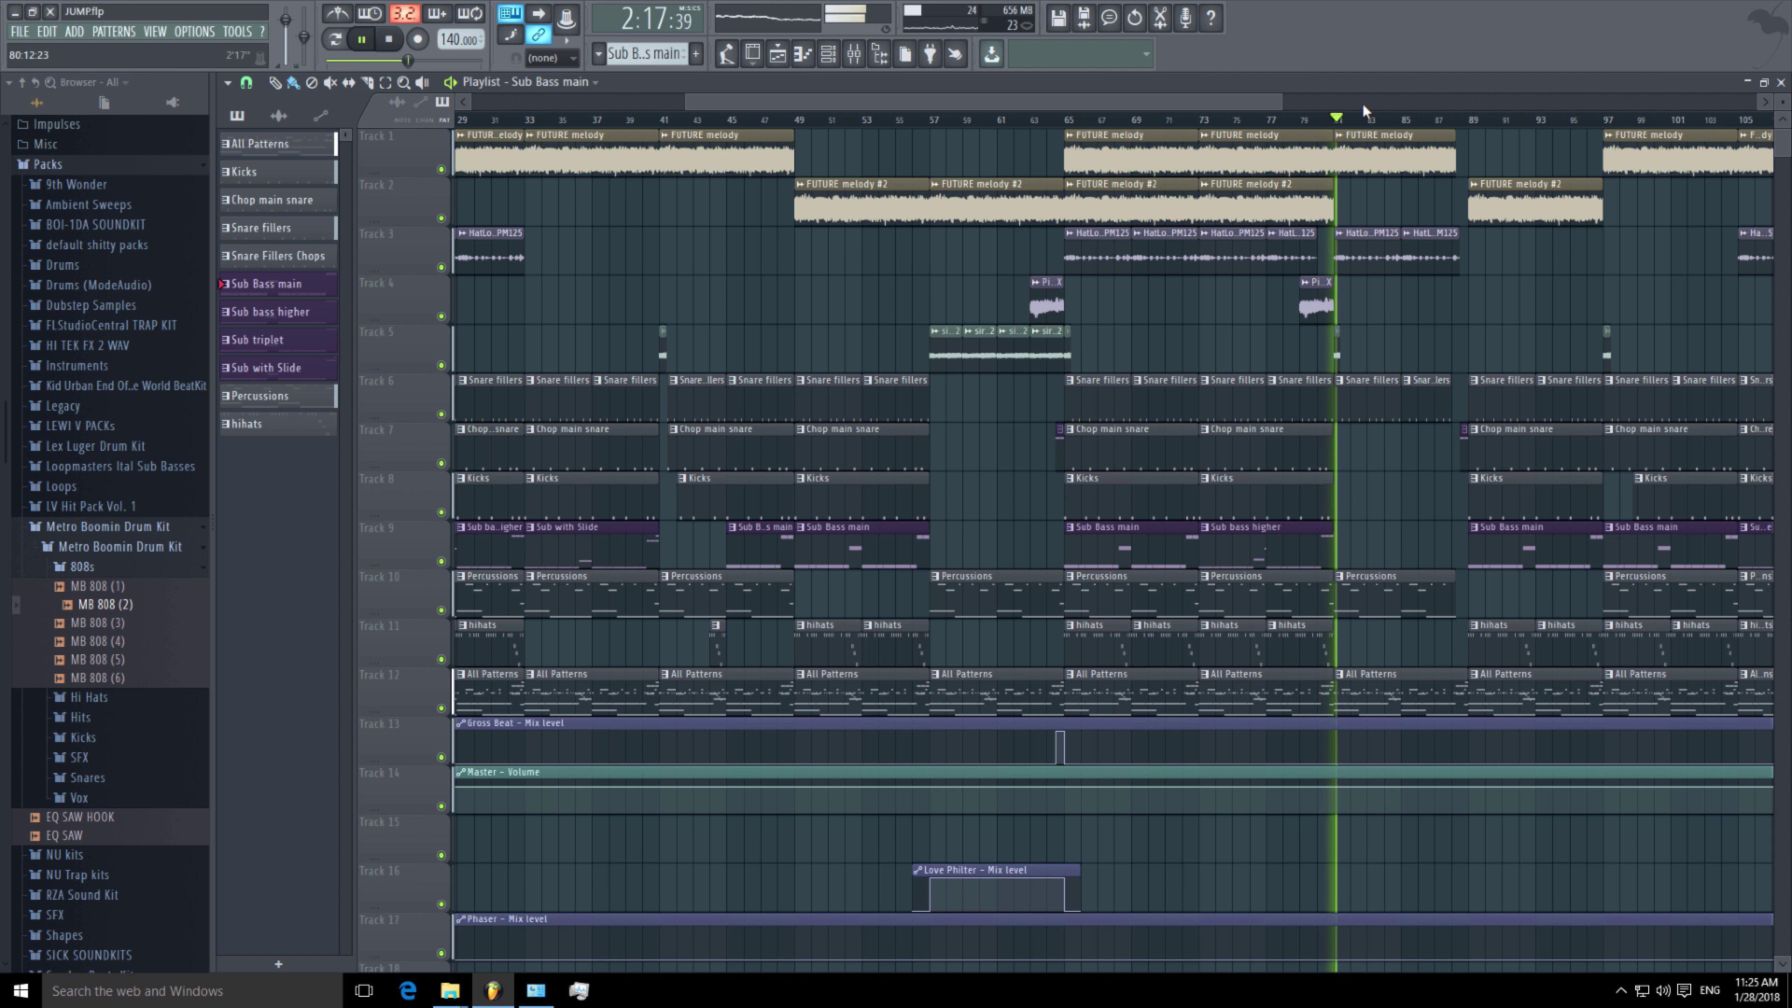
Follow playback in the playlist from about bar 80 through the Sub with Slide section ending at bar 113.
{"action": "left_click_drag", "start_coordinate": [1282, 102], "coordinate": [1500, 103]}
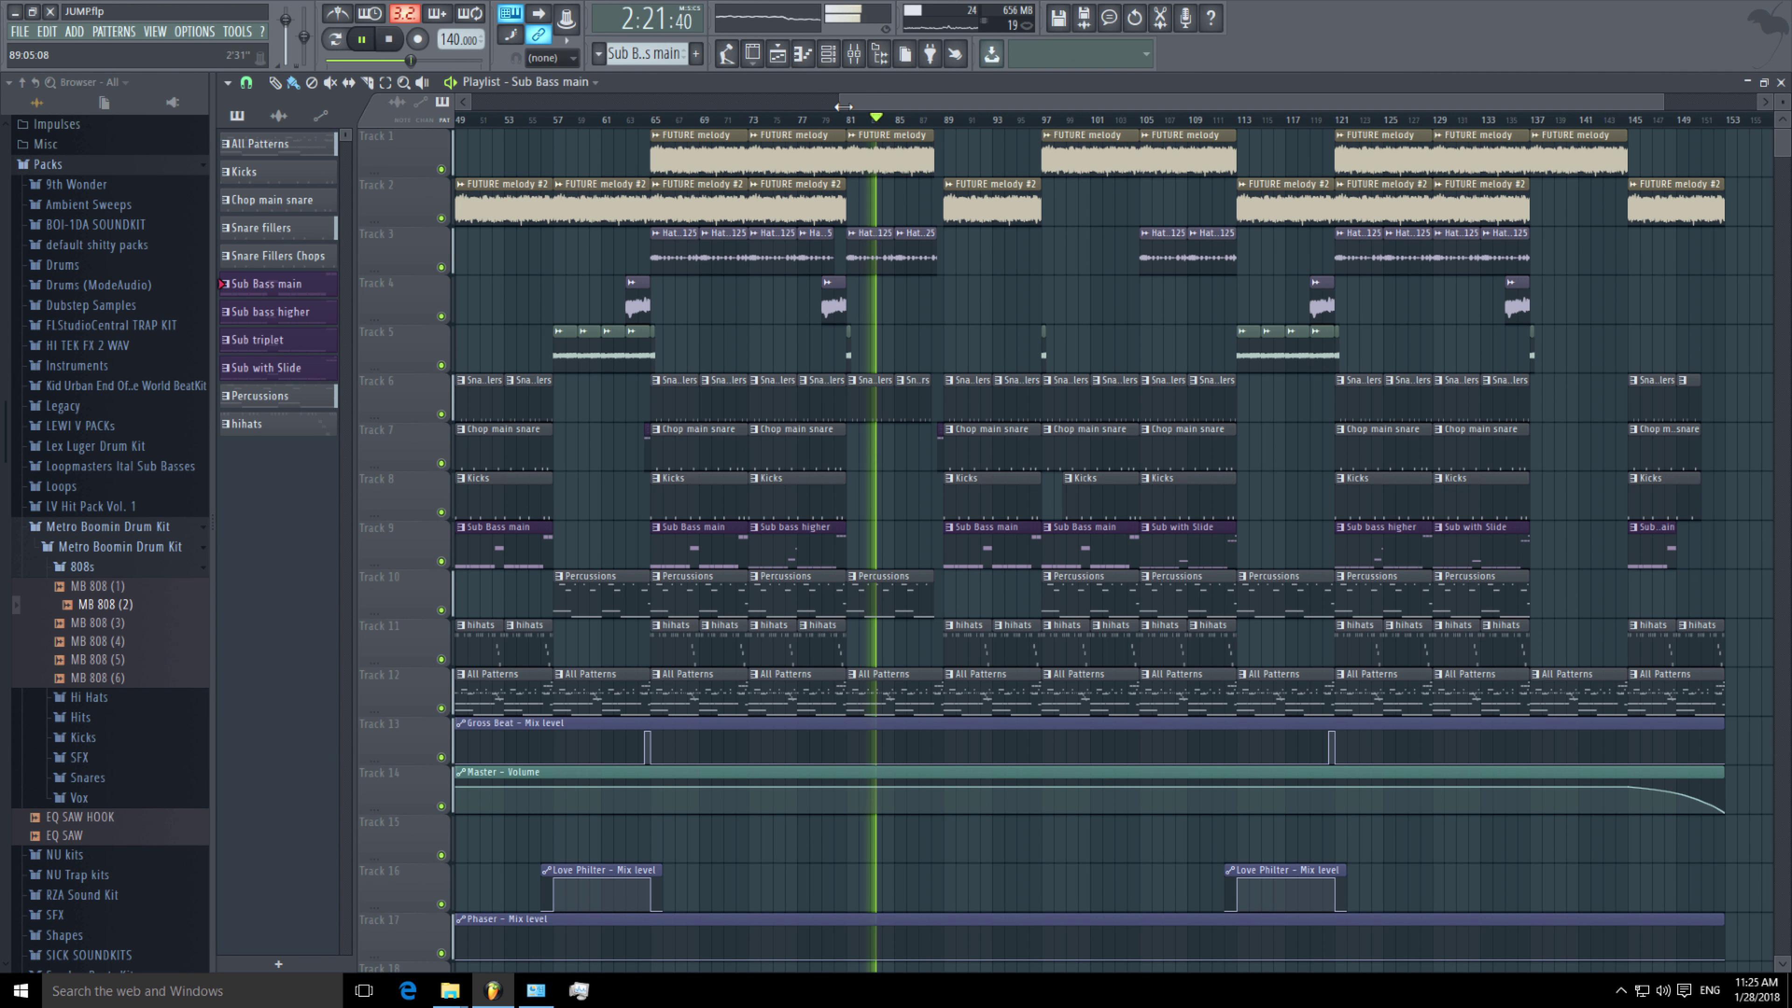
{"action": "mouse_move", "coordinate": [843, 106]}
{"action": "left_mouse_down"}
{"action": "mouse_move", "coordinate": [991, 106]}
{"action": "mouse_move", "coordinate": [868, 106]}
{"action": "left_mouse_up"}
{"action": "left_click_drag", "start_coordinate": [1342, 106], "coordinate": [1129, 106]}
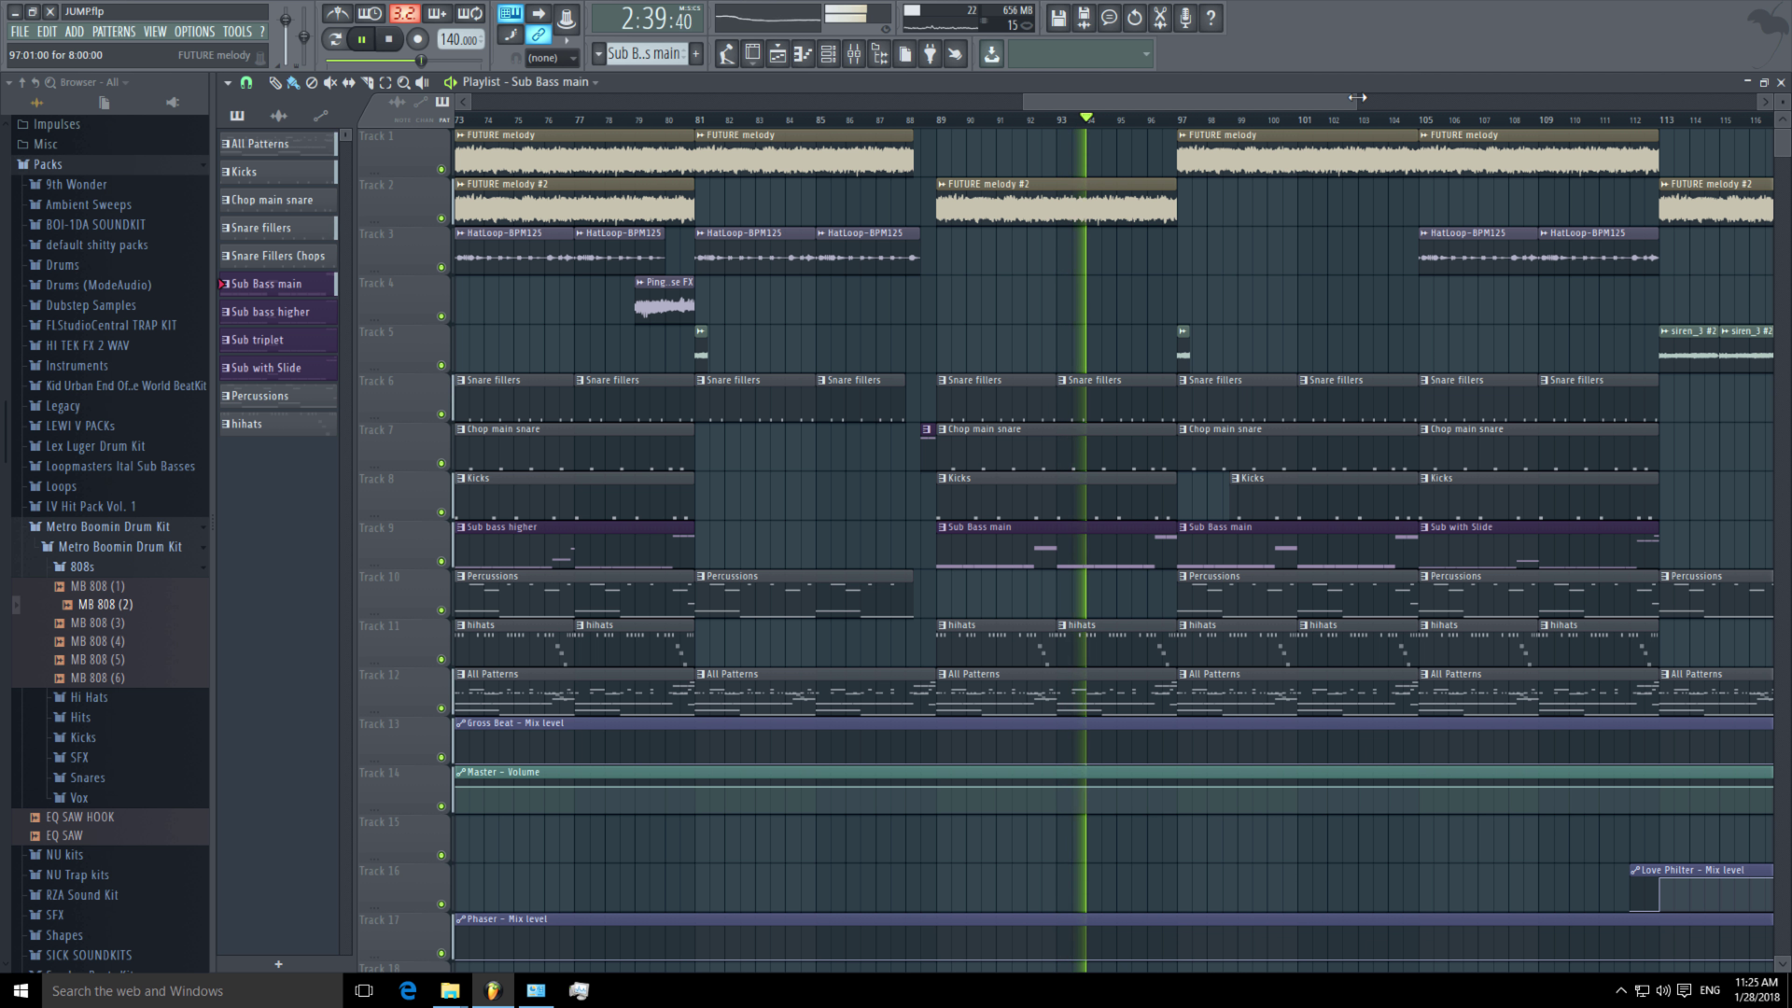
{"action": "left_click_drag", "start_coordinate": [1356, 98], "coordinate": [1783, 99]}
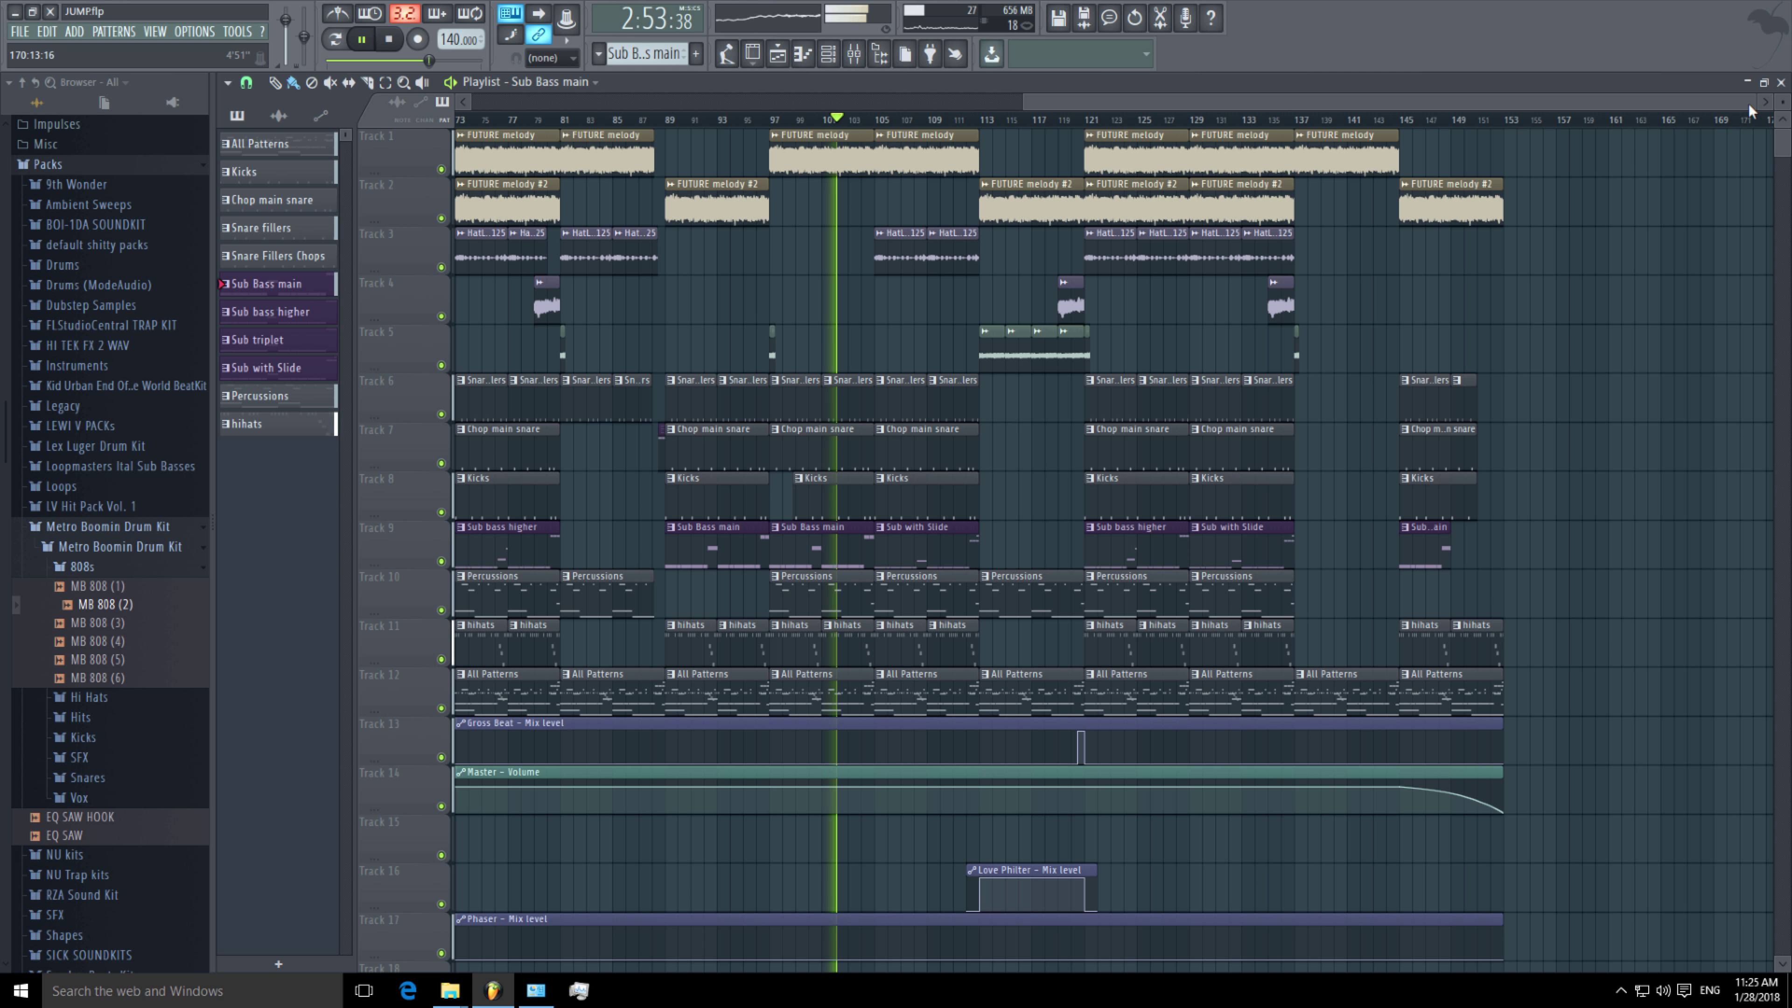
{"action": "left_click_drag", "start_coordinate": [1752, 105], "coordinate": [1697, 101]}
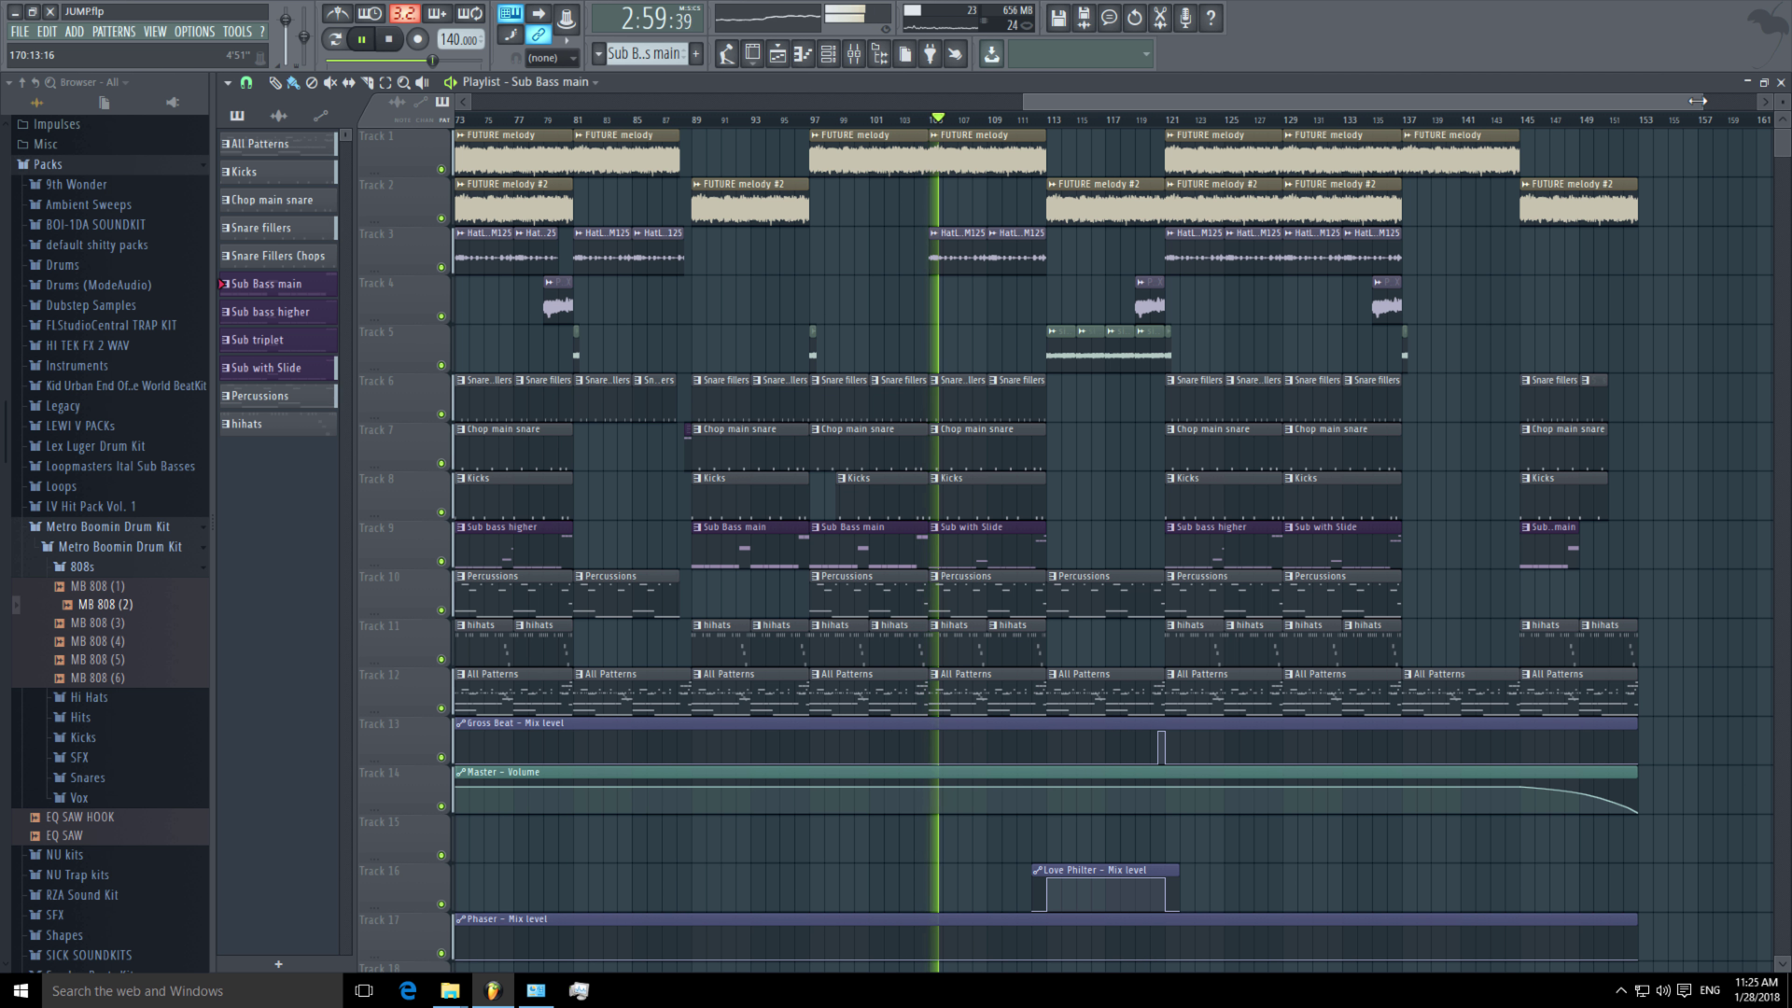
{"action": "left_click_drag", "start_coordinate": [1698, 101], "coordinate": [1263, 127]}
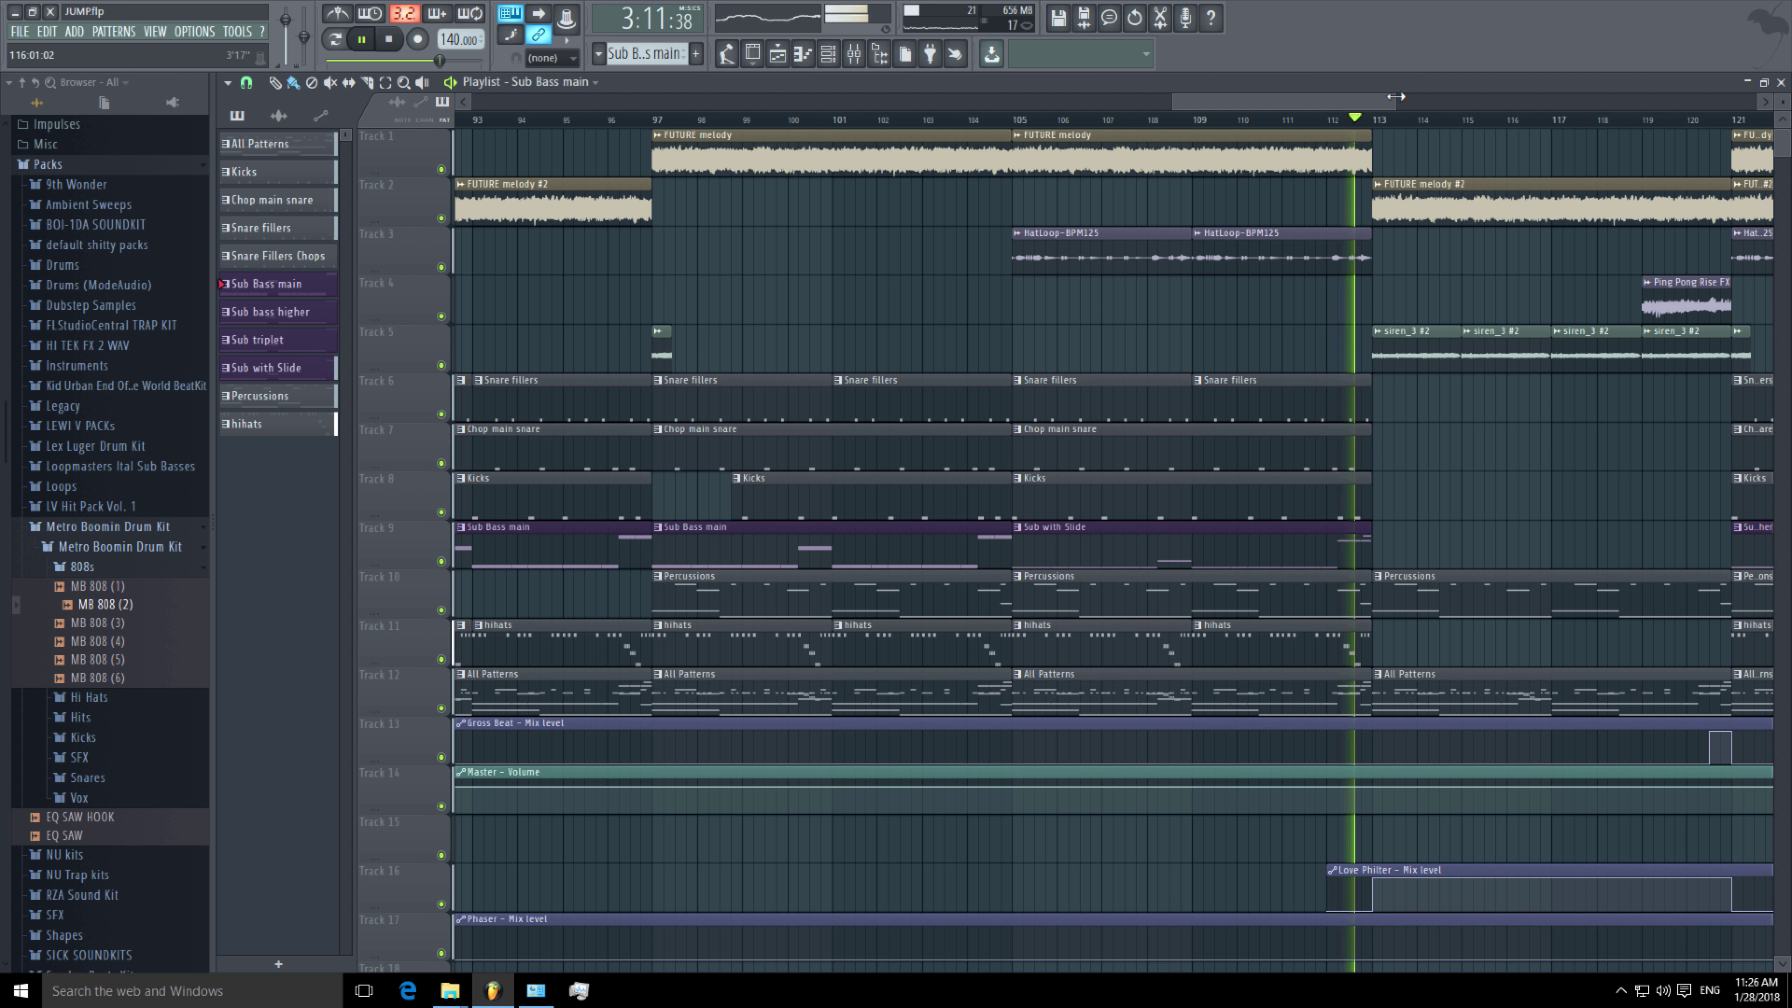
Follow playback from the second siren break to the Master - Volume fade-out around bar 153 and stop the song.
{"action": "left_click_drag", "start_coordinate": [1395, 96], "coordinate": [1480, 107]}
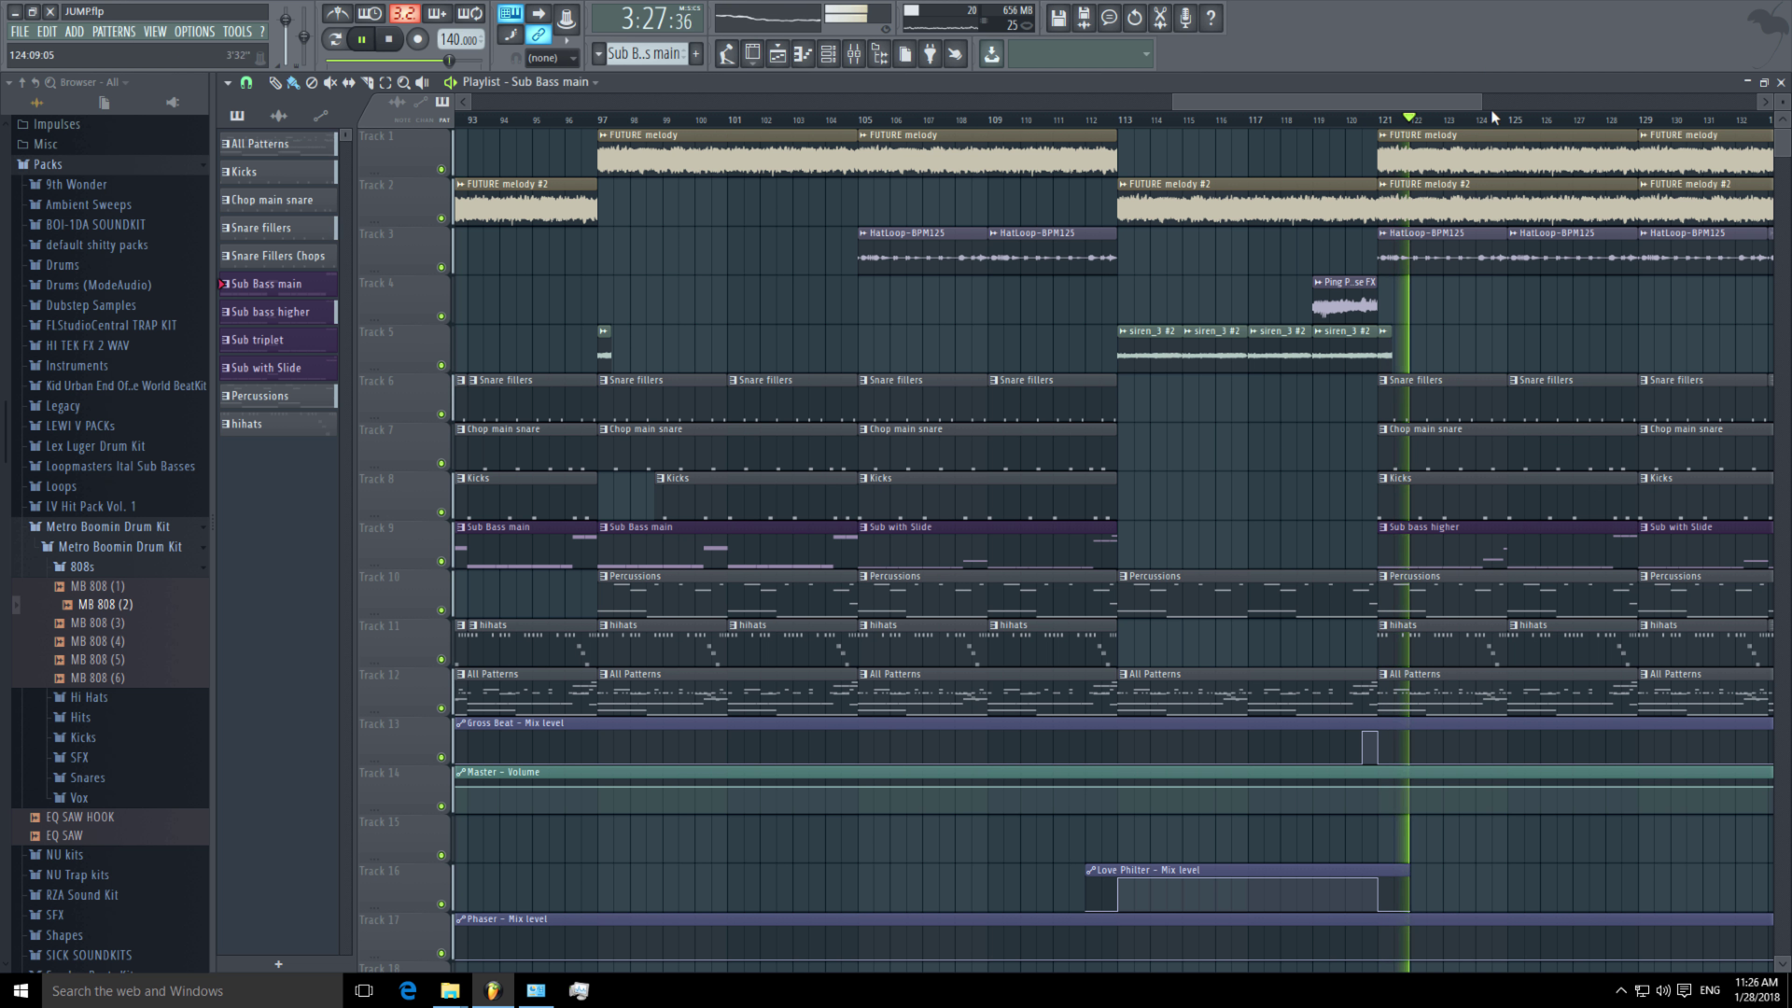
{"action": "left_click_drag", "start_coordinate": [1482, 101], "coordinate": [1736, 125]}
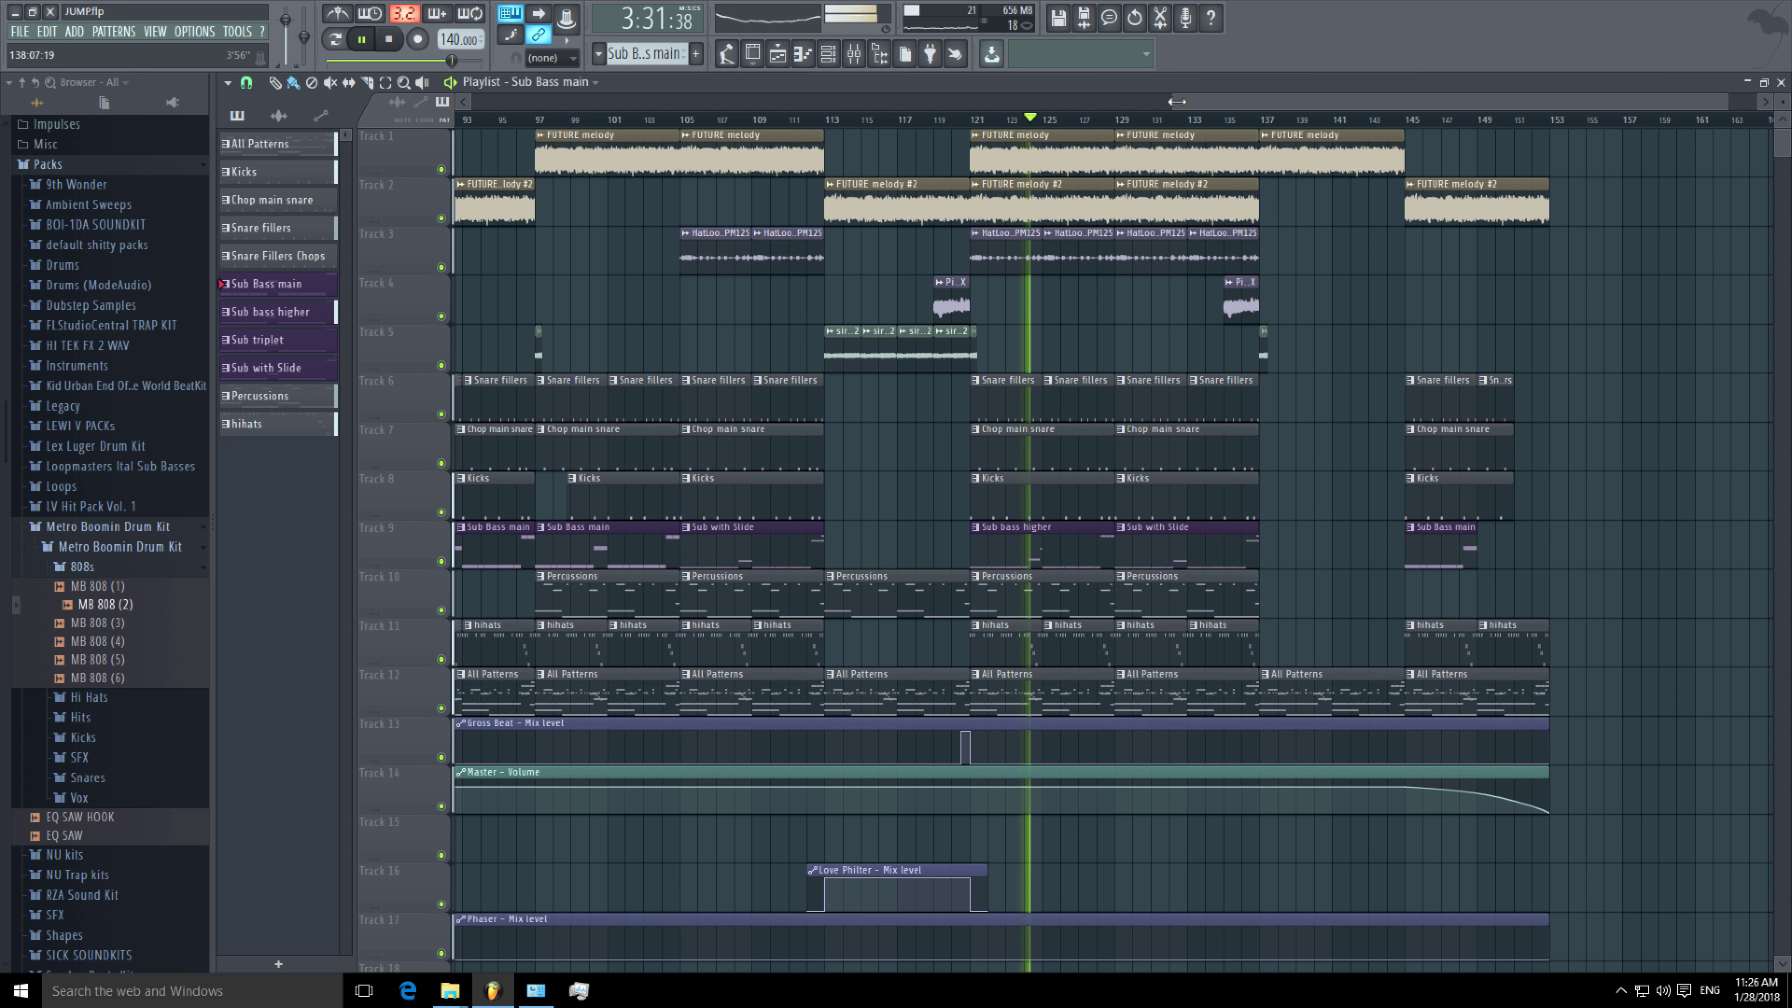
{"action": "left_click_drag", "start_coordinate": [1176, 100], "coordinate": [1379, 101]}
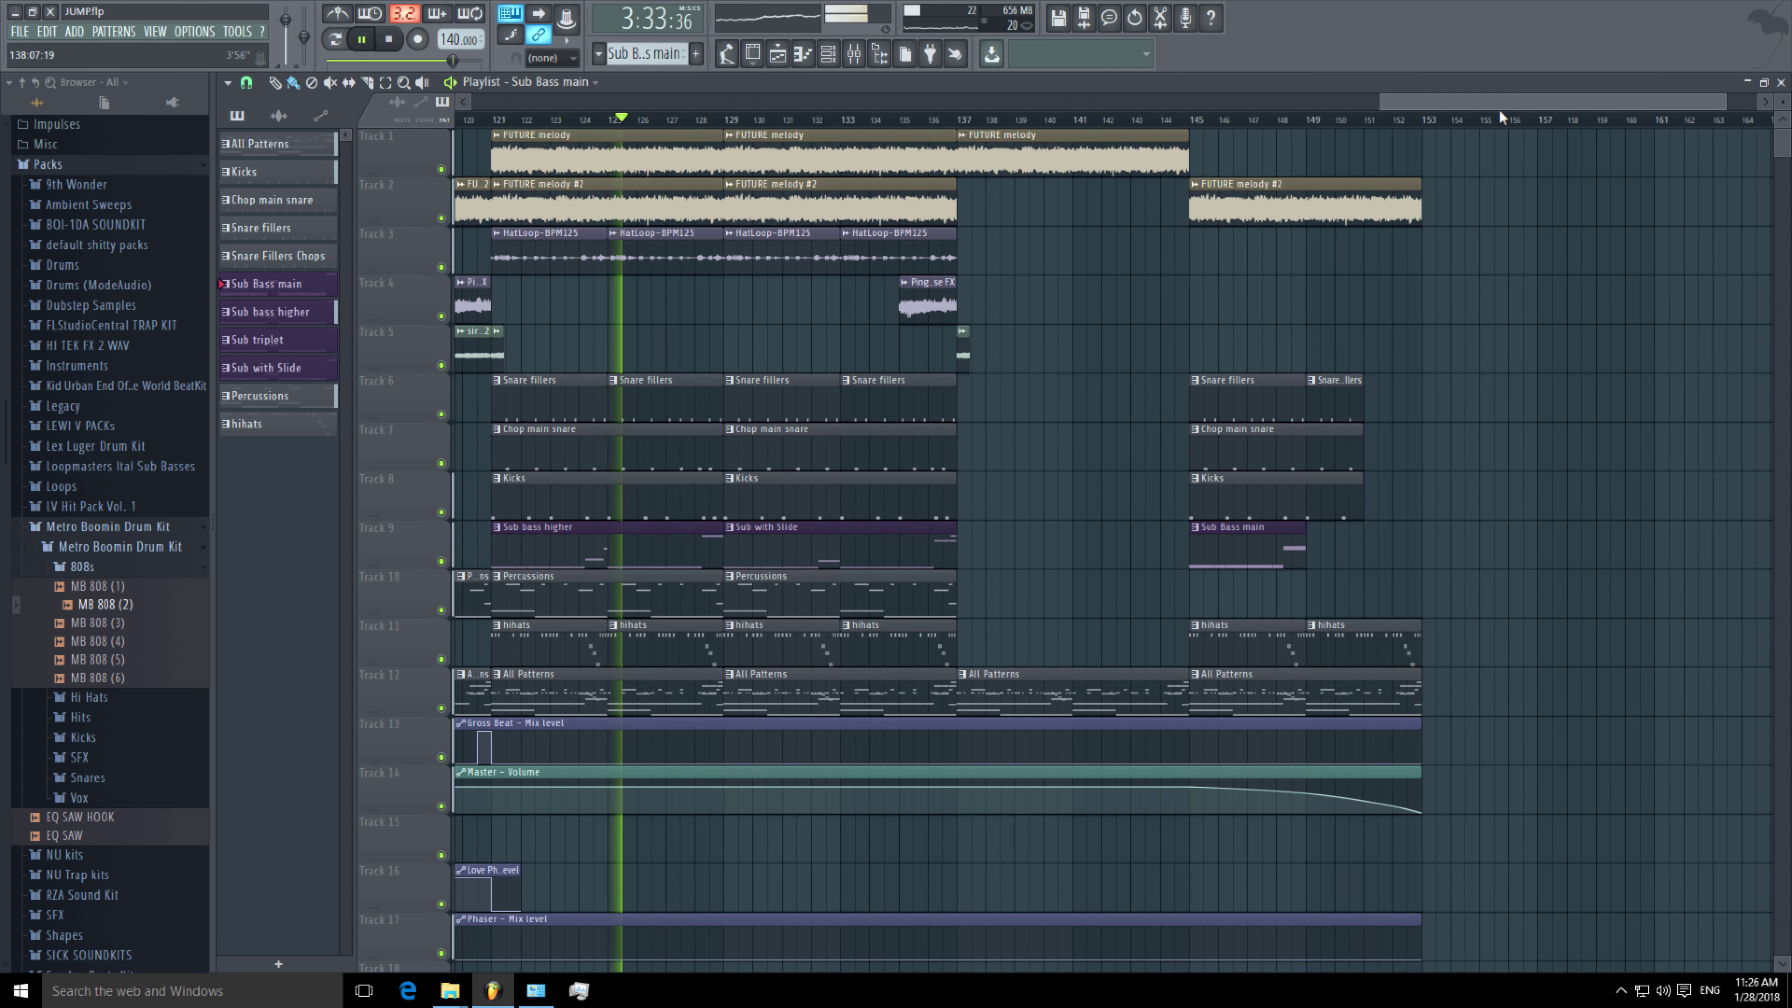
{"action": "left_click_drag", "start_coordinate": [1499, 112], "coordinate": [1400, 111]}
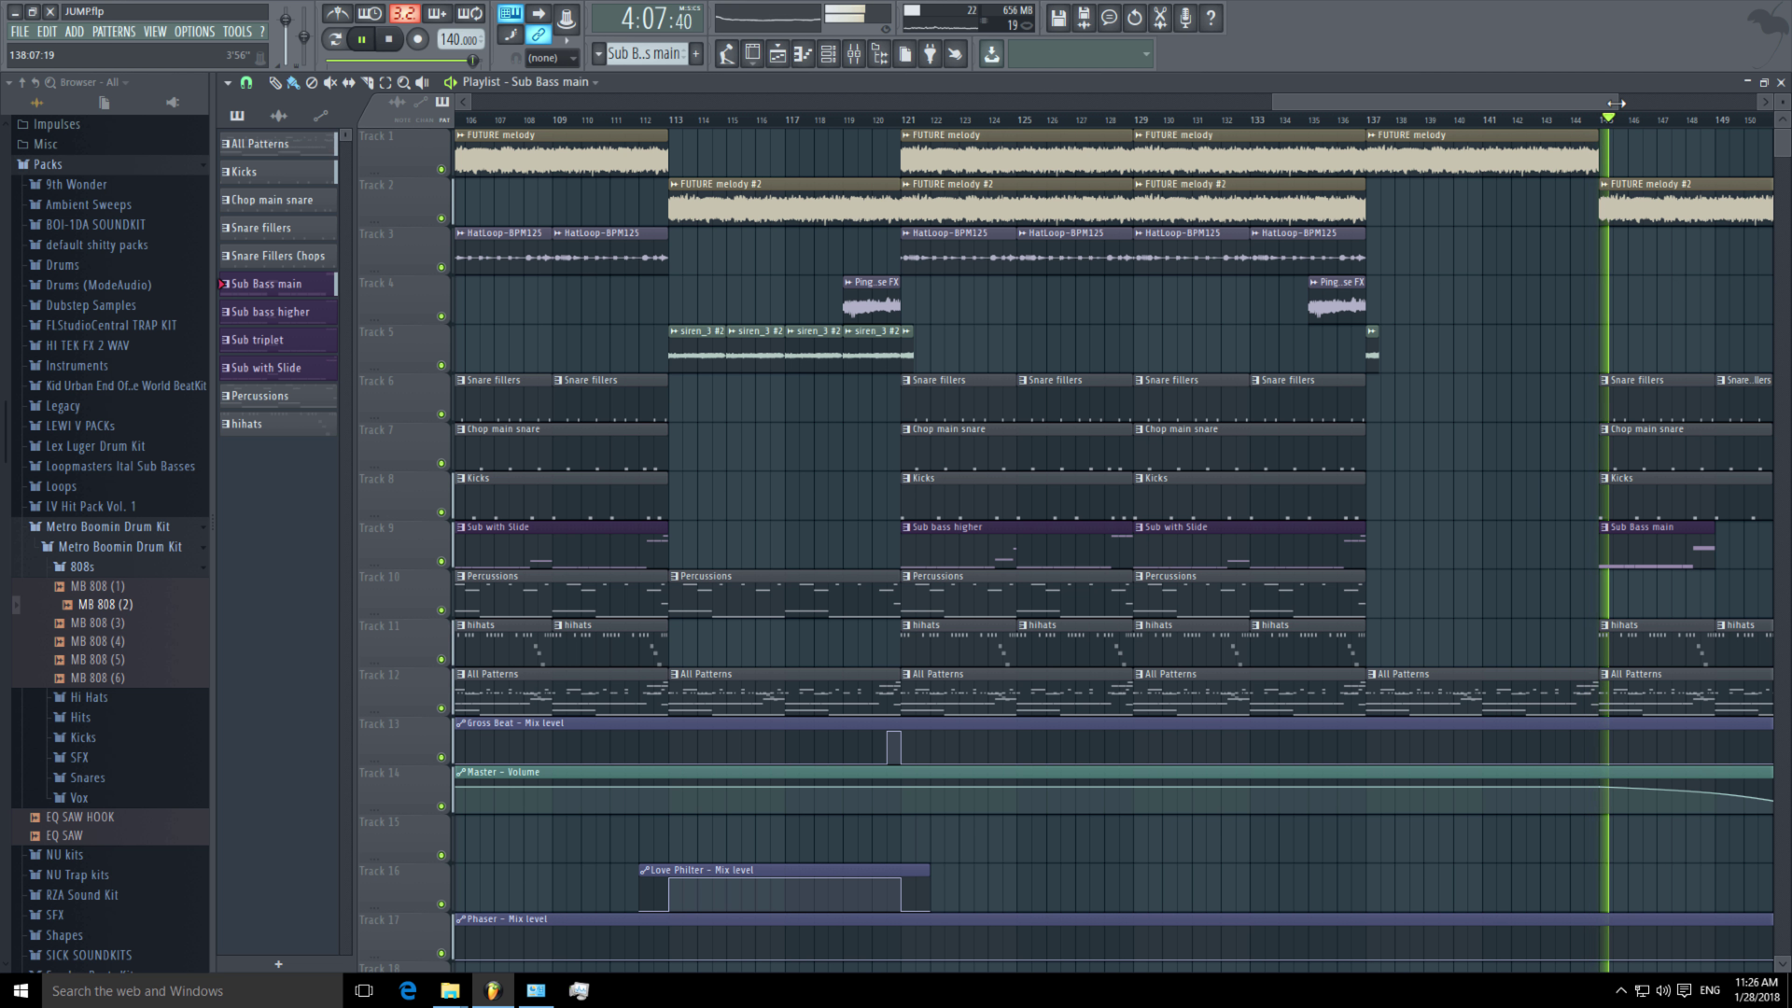
{"action": "left_click_drag", "start_coordinate": [1615, 103], "coordinate": [1749, 103]}
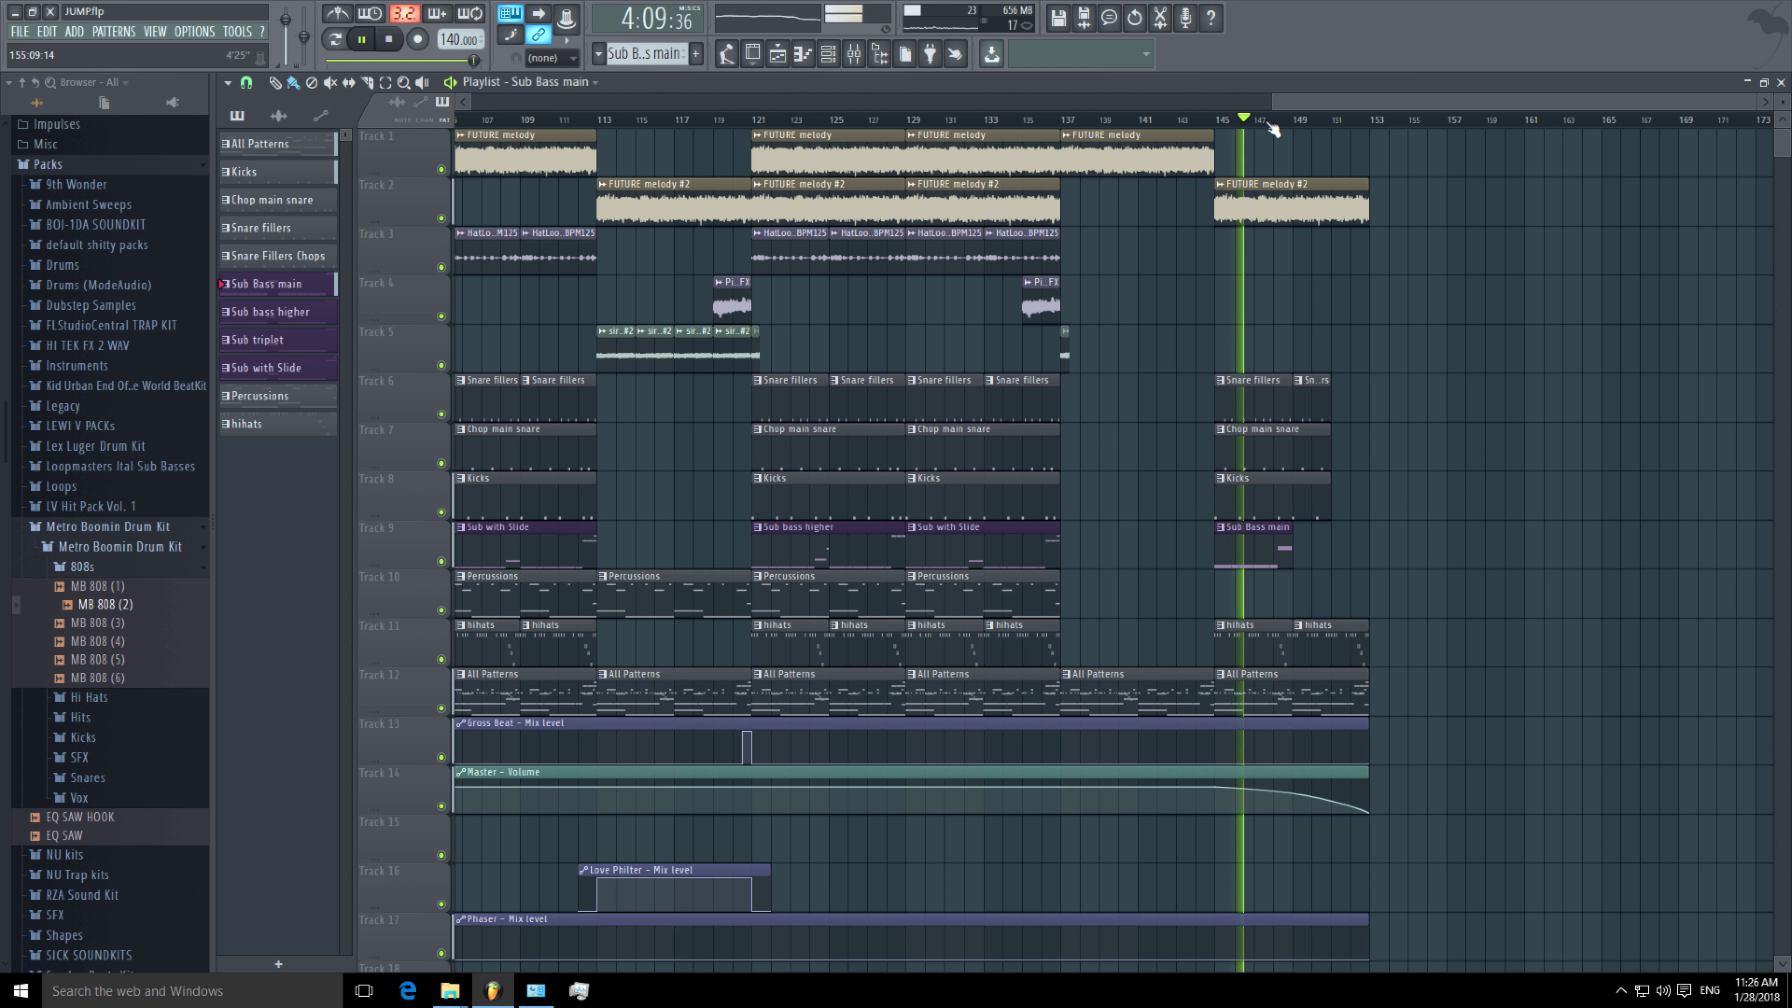
{"action": "left_click_drag", "start_coordinate": [1275, 99], "coordinate": [1429, 110]}
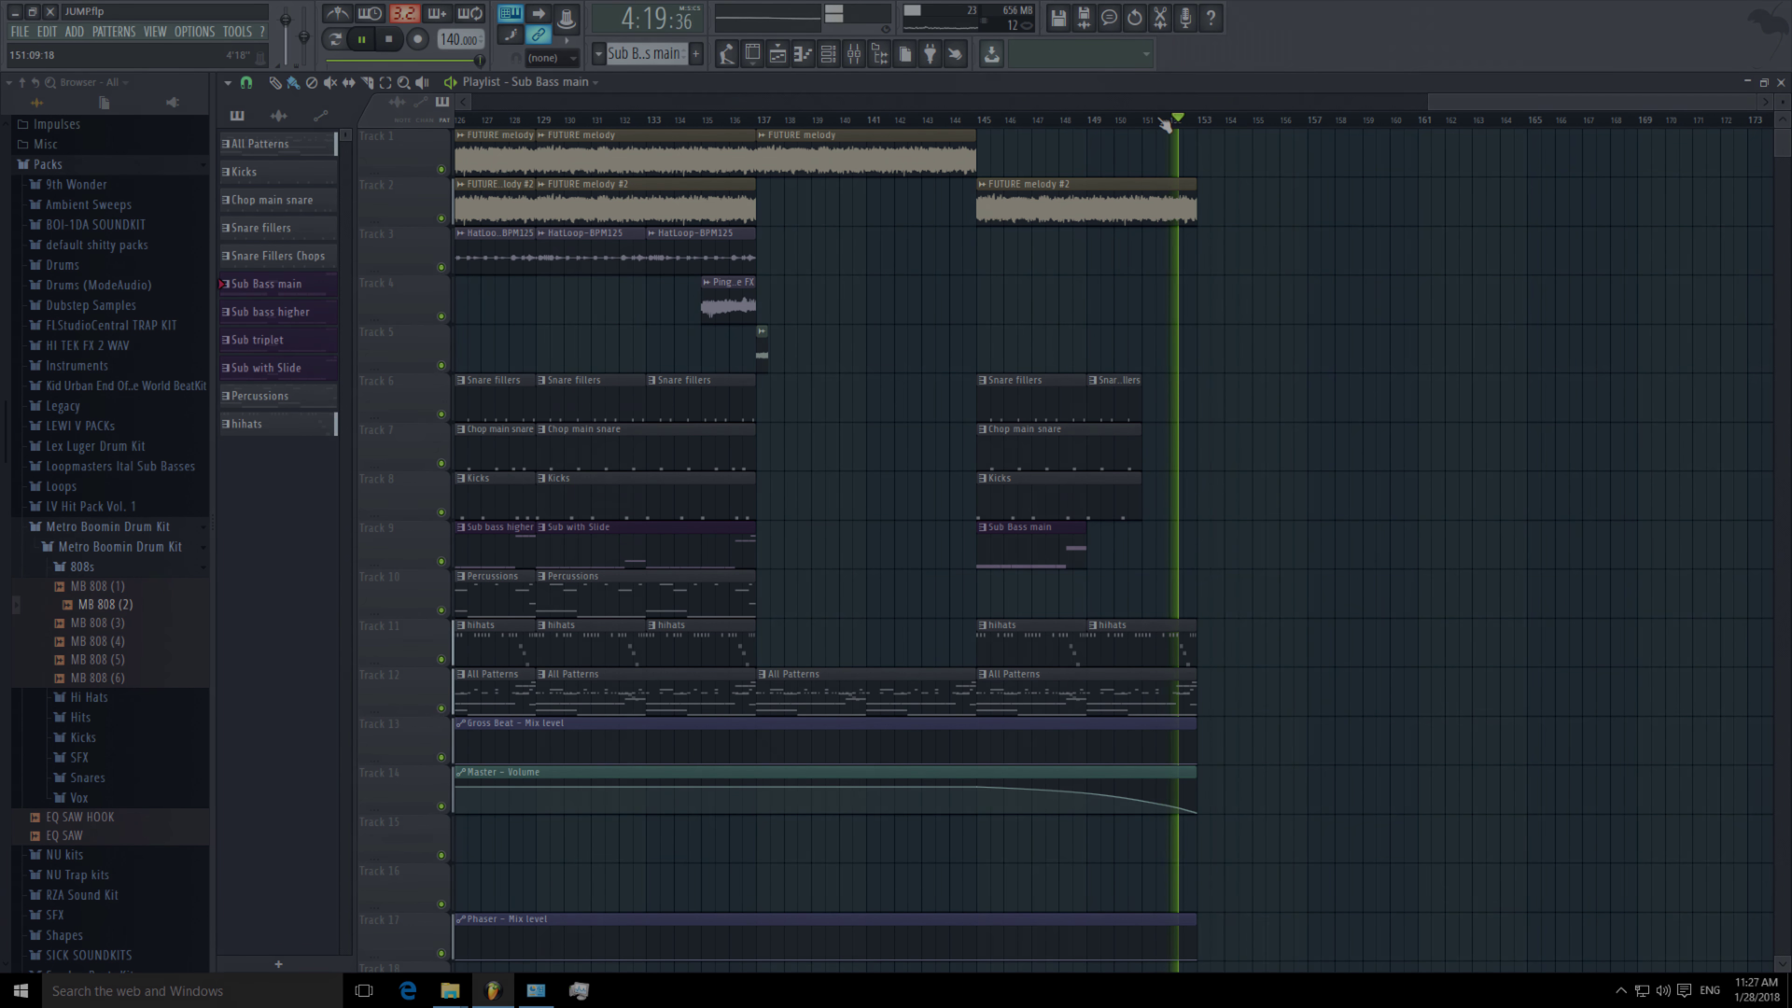
{"action": "key", "text": "space"}
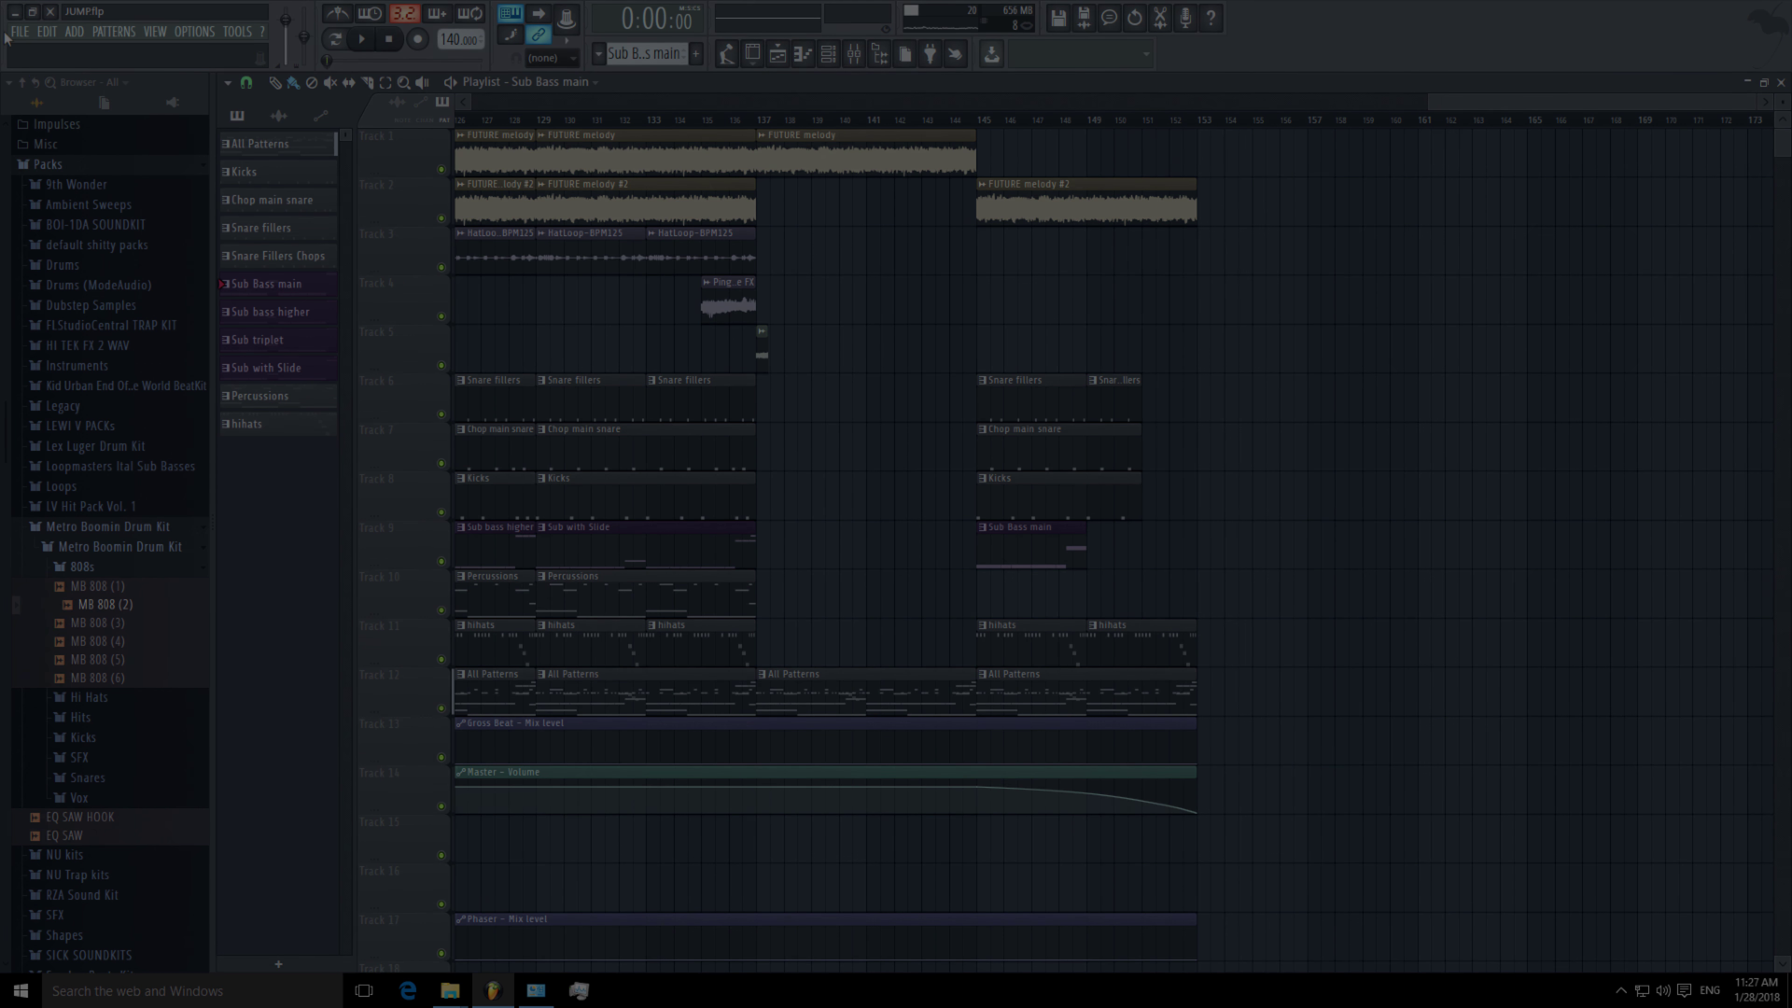